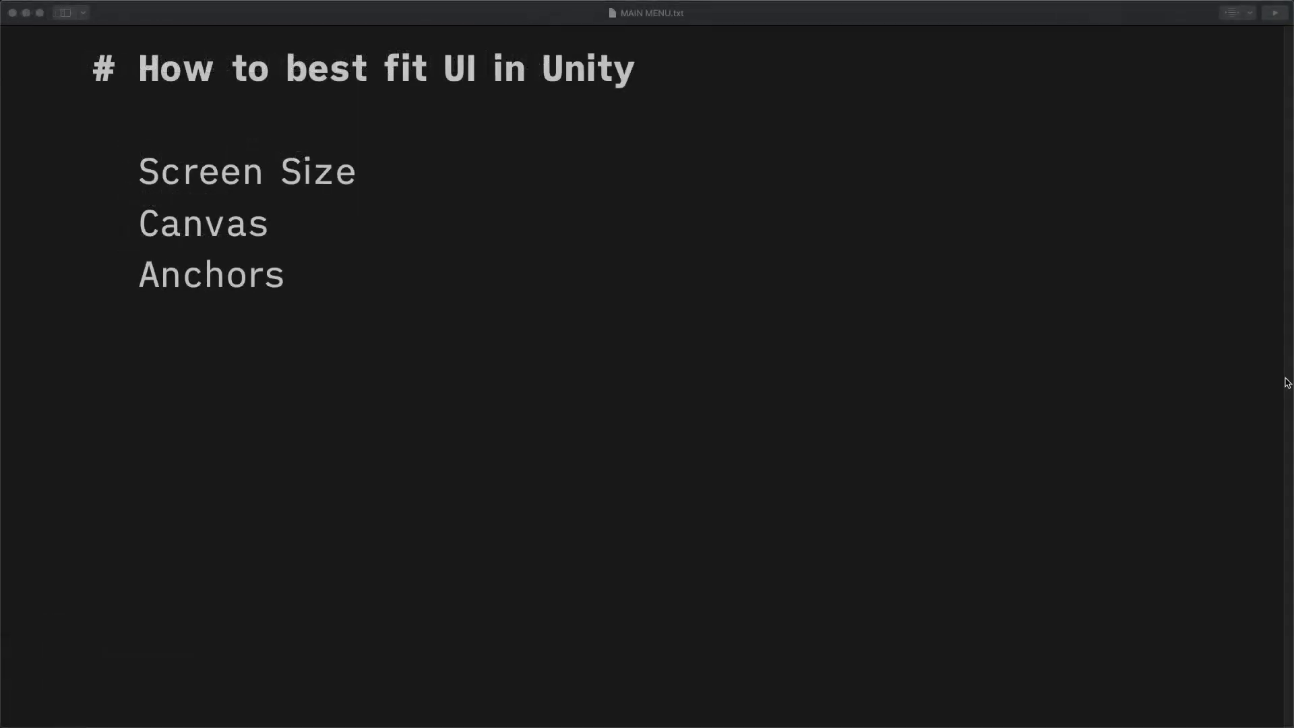
Step: Switch to the Unity project and create a new scene named "Main Menu" in the Scenes folder
{"action": "left_click", "coordinate": [798, 428]}
{"action": "key", "text": "super+h"}
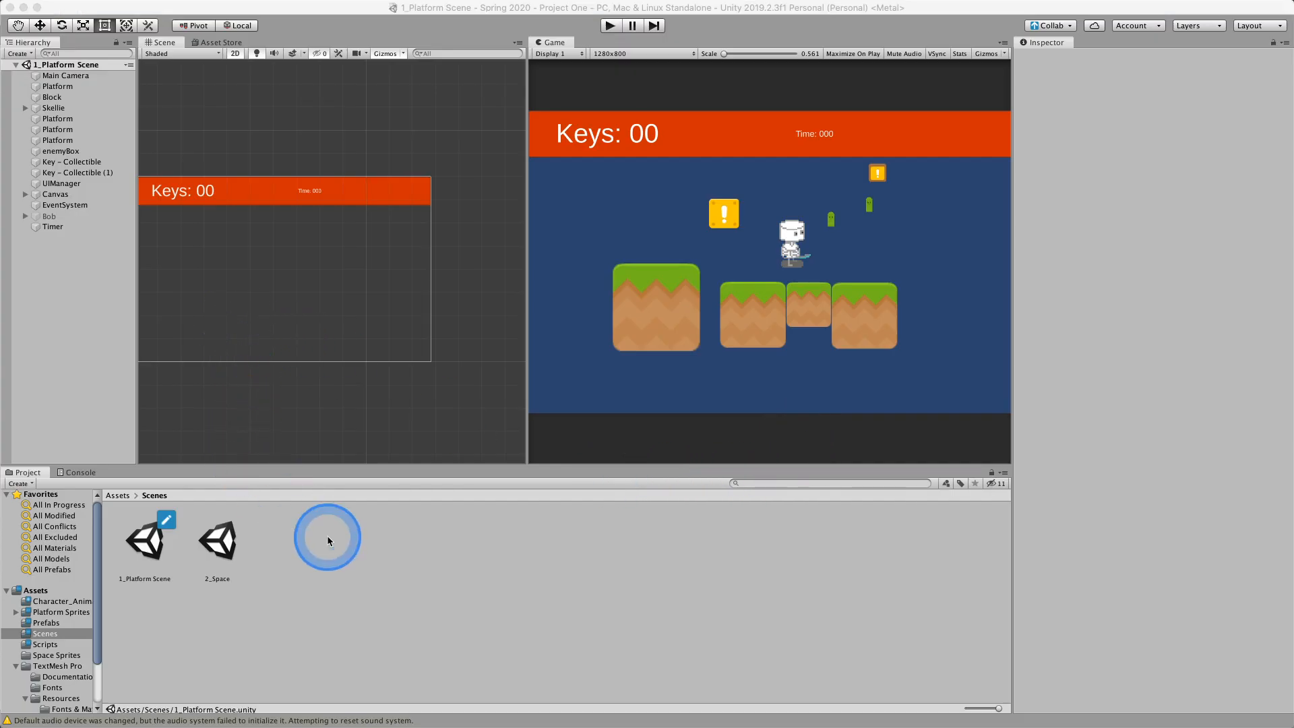
{"action": "left_click", "coordinate": [32, 485]}
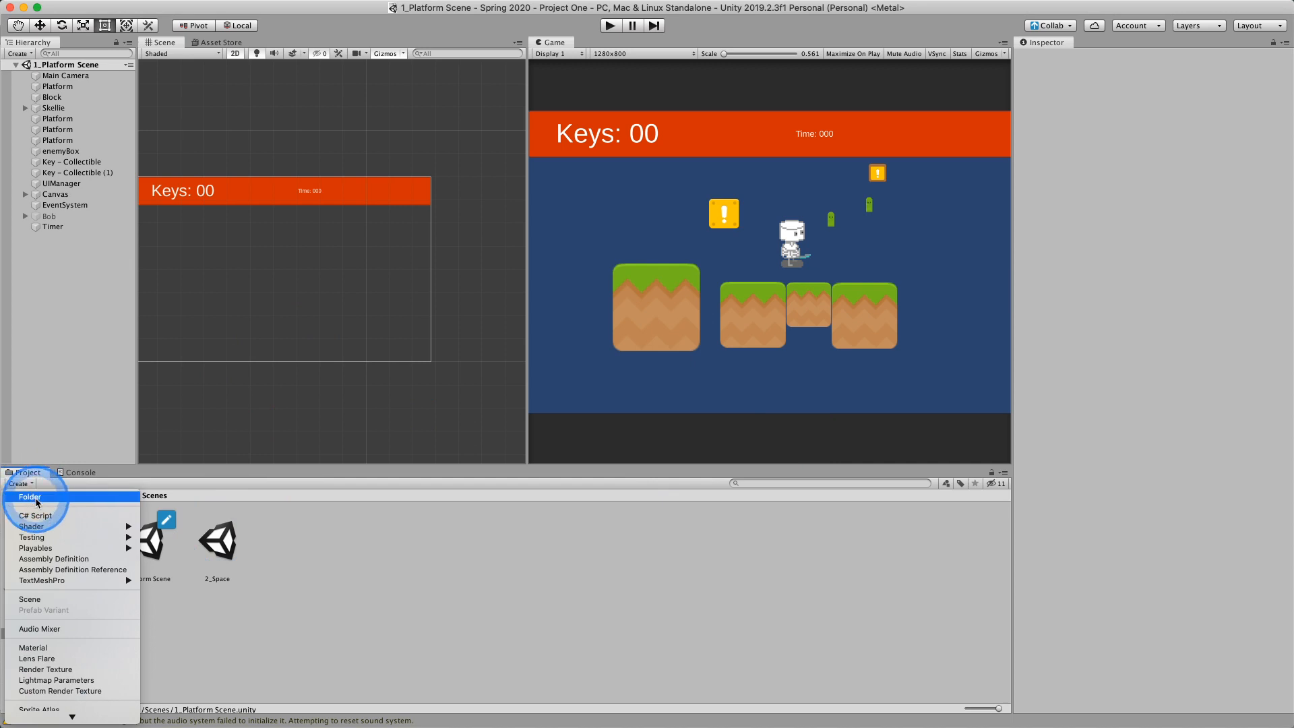
{"action": "mouse_move", "coordinate": [43, 531]}
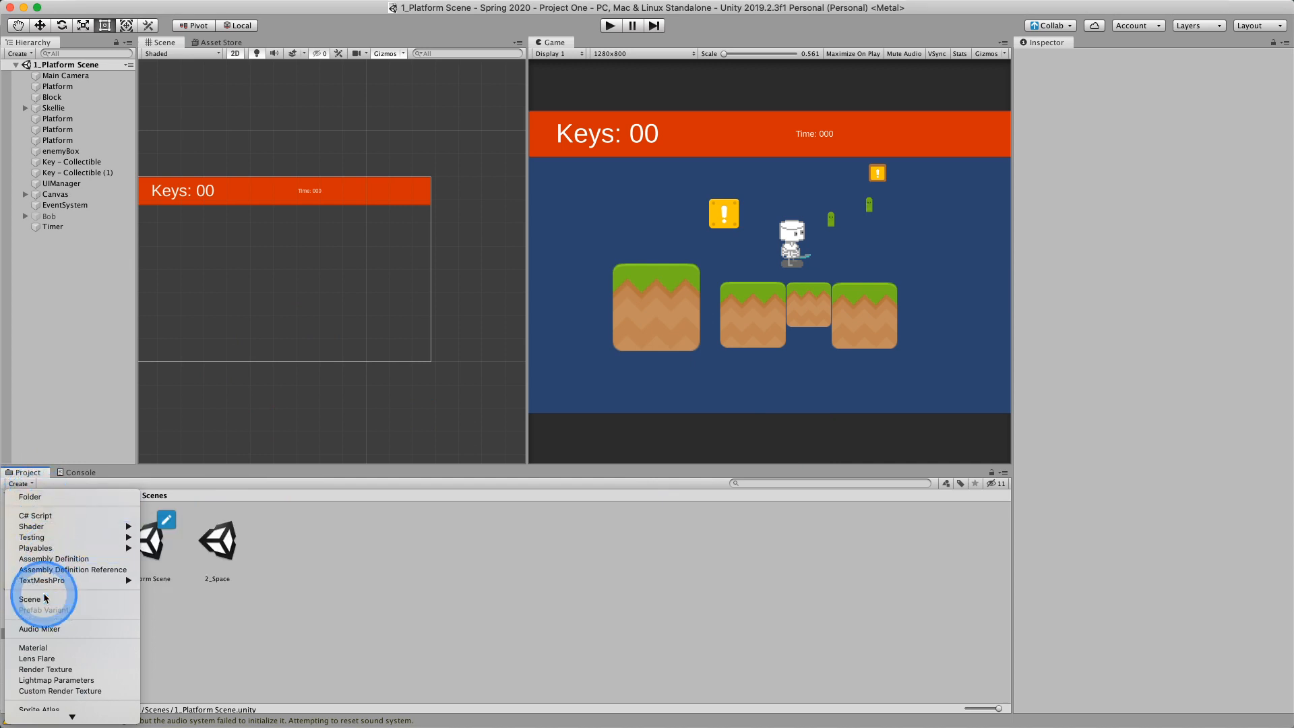
{"action": "left_click", "coordinate": [375, 578]}
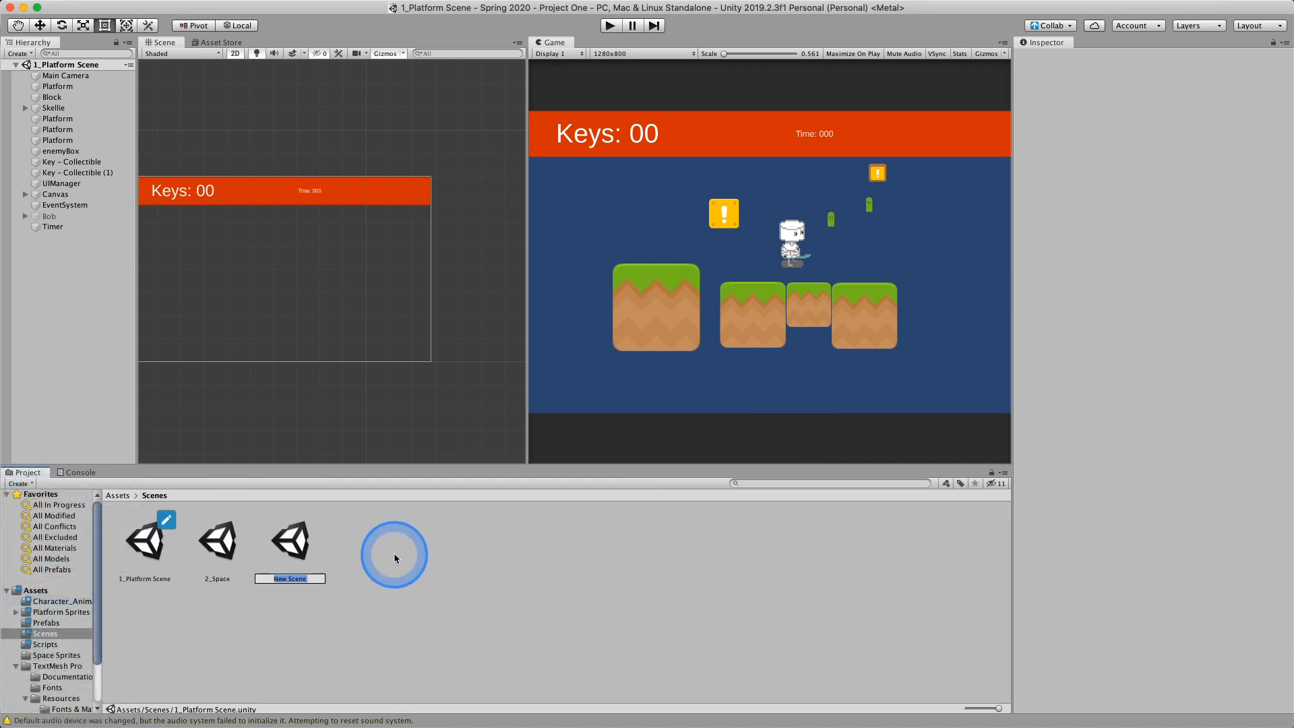
{"action": "type", "text": "Main "}
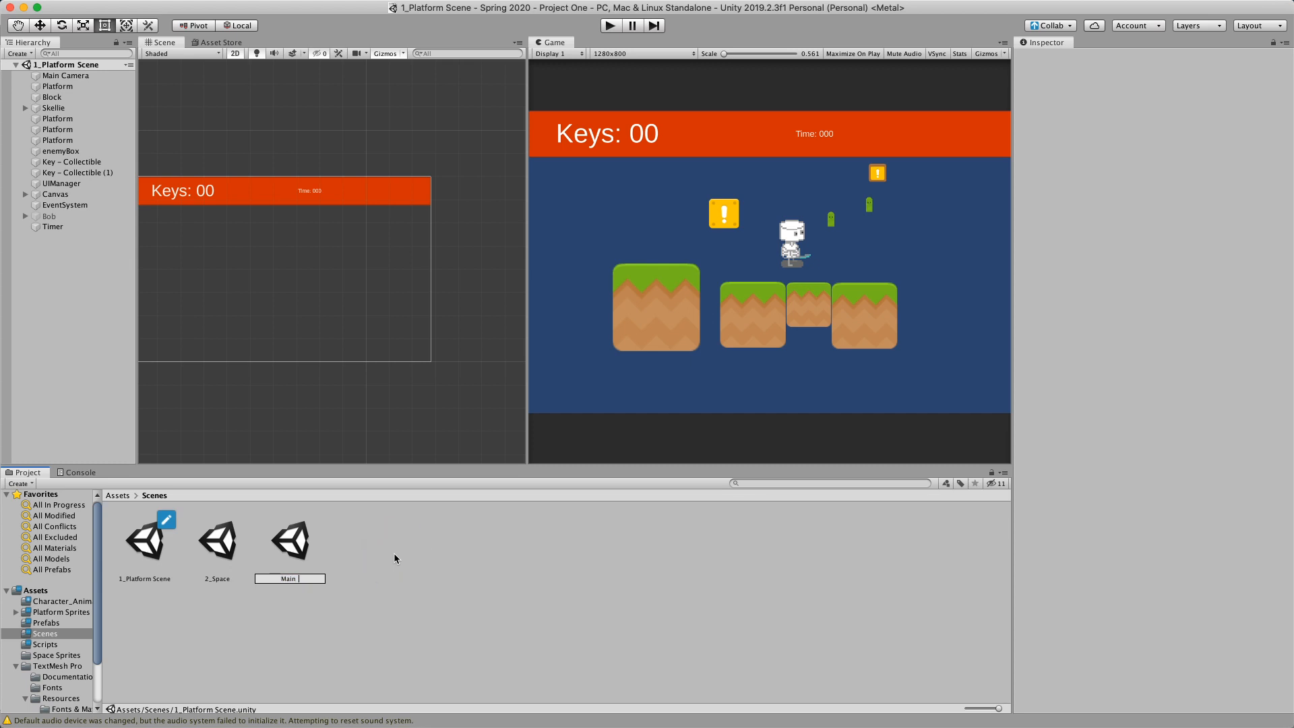
{"action": "type", "text": "M"}
{"action": "left_click", "coordinate": [394, 554]}
{"action": "type", "text": "enu"}
{"action": "key", "text": "Return"}
Step: Open the Main Menu scene and add a UI Canvas to it
{"action": "left_click", "coordinate": [314, 536]}
{"action": "double_click", "coordinate": [294, 544]}
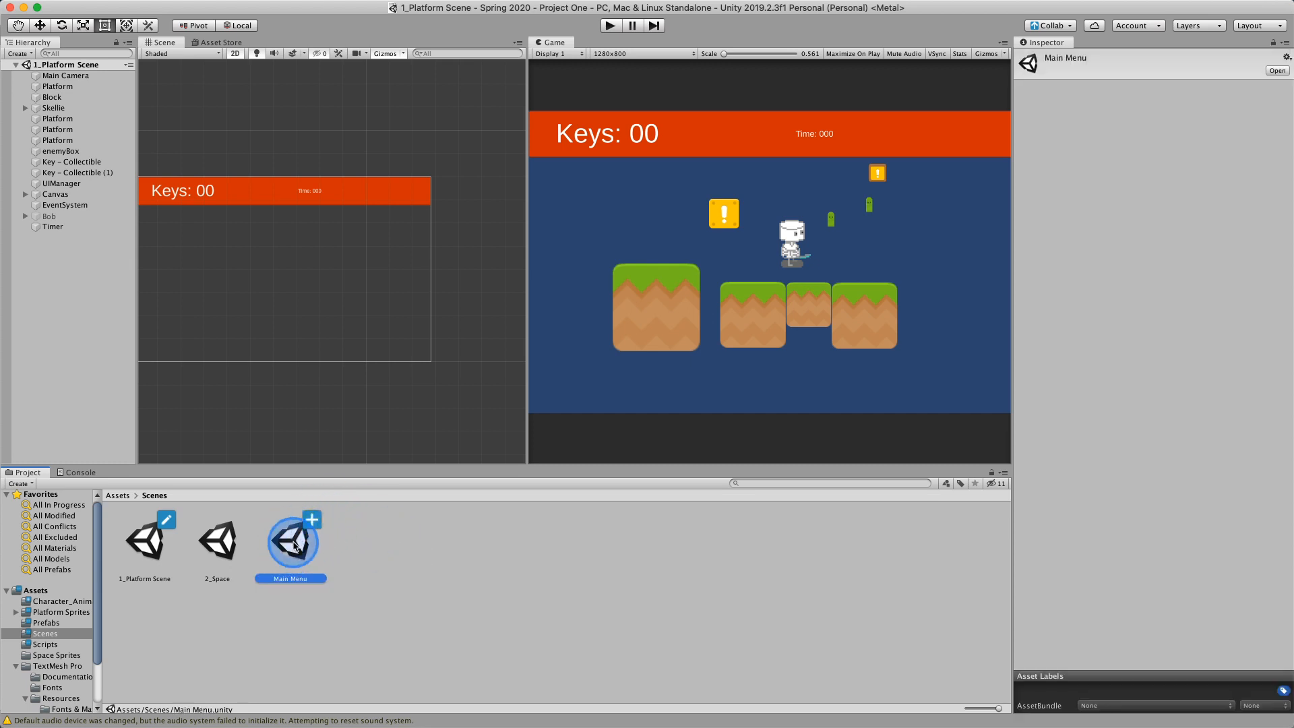
{"action": "left_click", "coordinate": [18, 53]}
{"action": "mouse_move", "coordinate": [40, 153]}
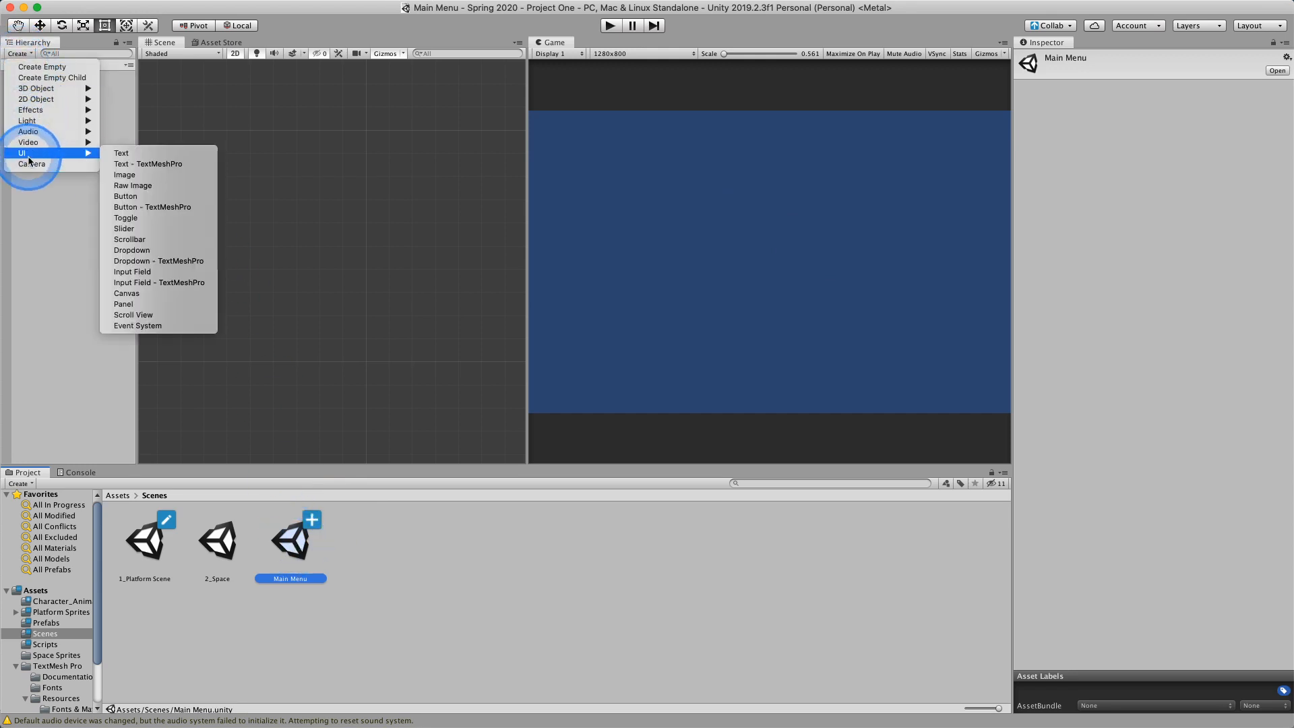
{"action": "left_click", "coordinate": [151, 293]}
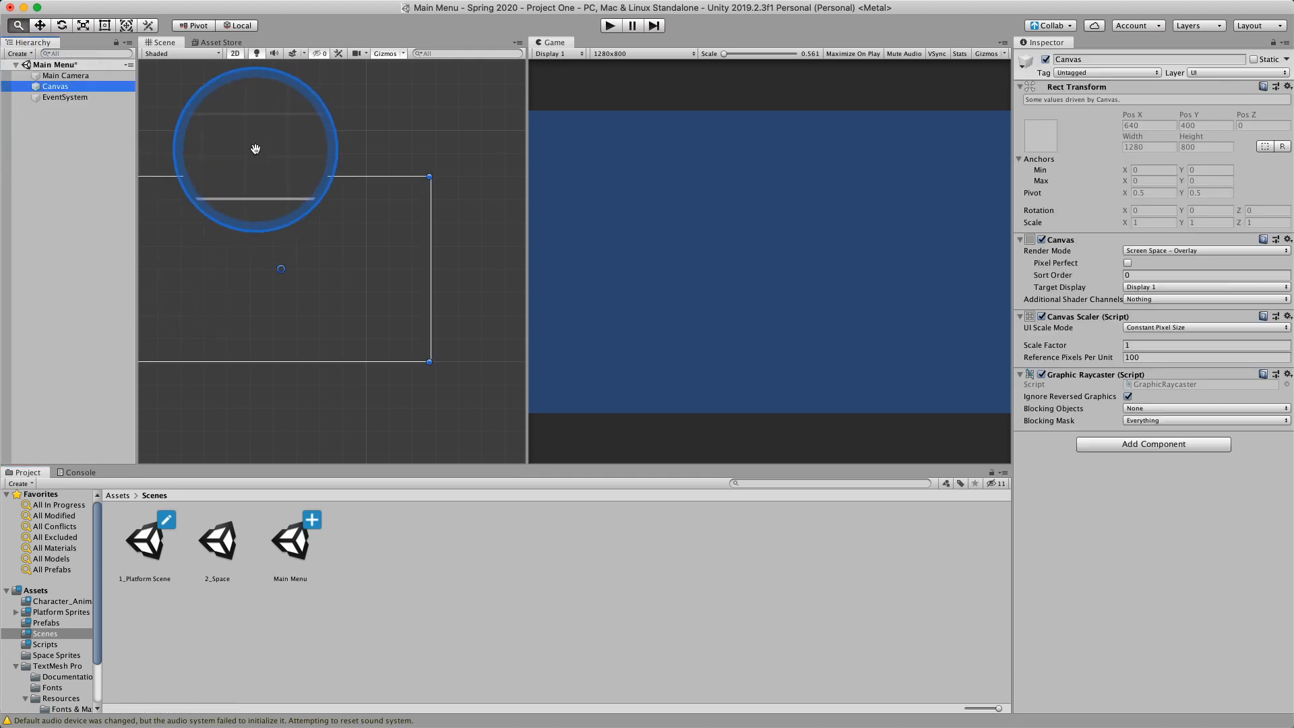
{"action": "middle_click_drag", "start_coordinate": [254, 147], "coordinate": [316, 144]}
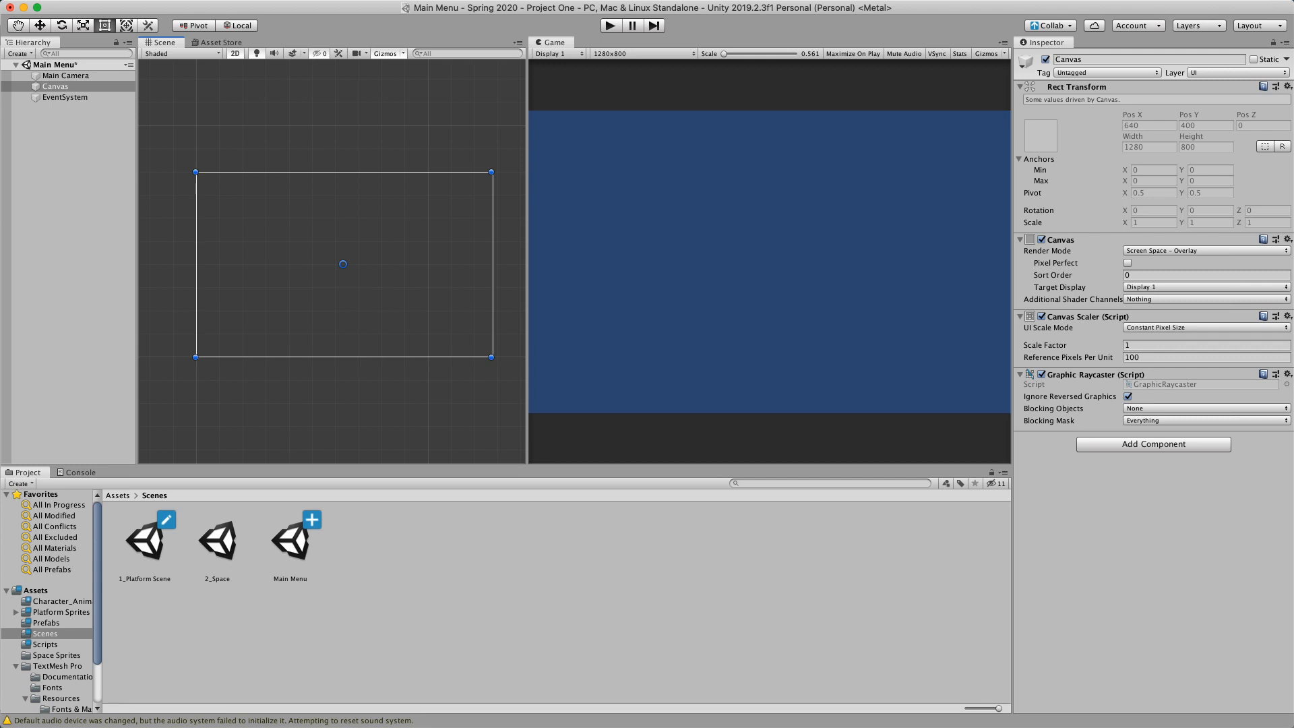
Step: Review the Canvas's Render Mode, keeping Screen Space - Overlay, and widen the Game view slightly
{"action": "left_click", "coordinate": [49, 87]}
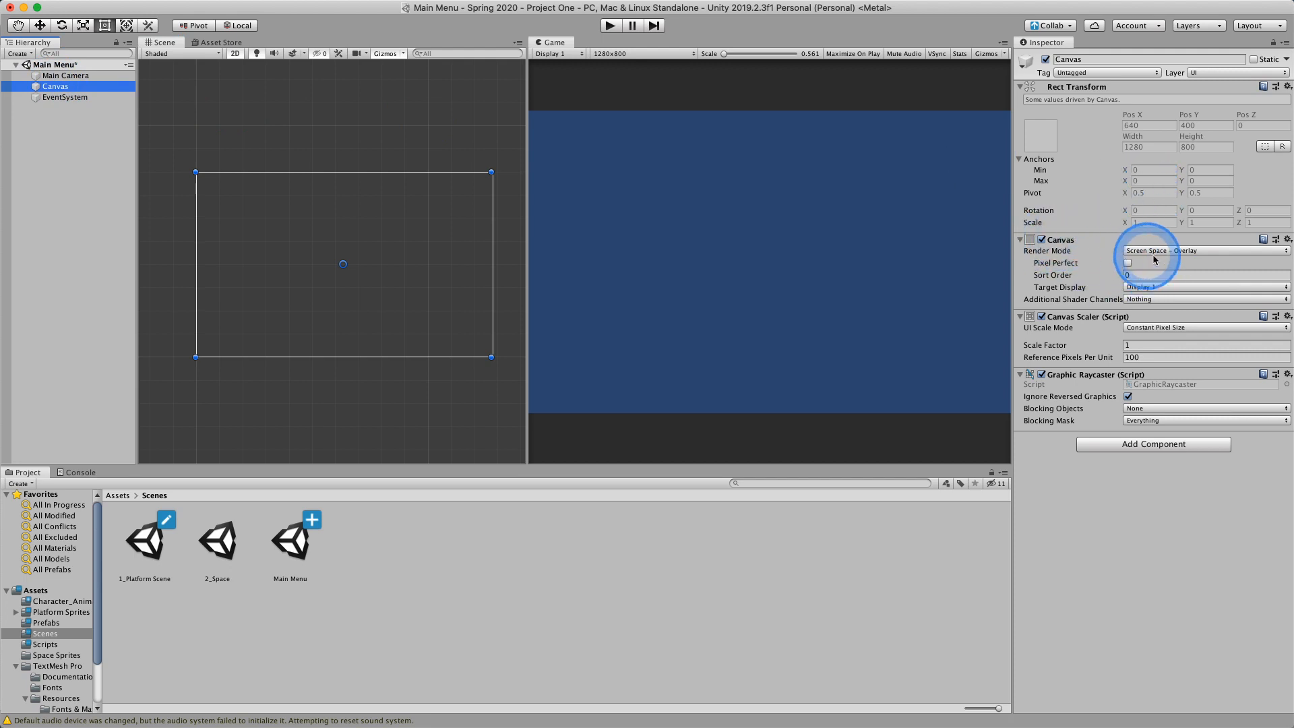
{"action": "left_click", "coordinate": [1232, 251]}
{"action": "left_click", "coordinate": [1232, 251]}
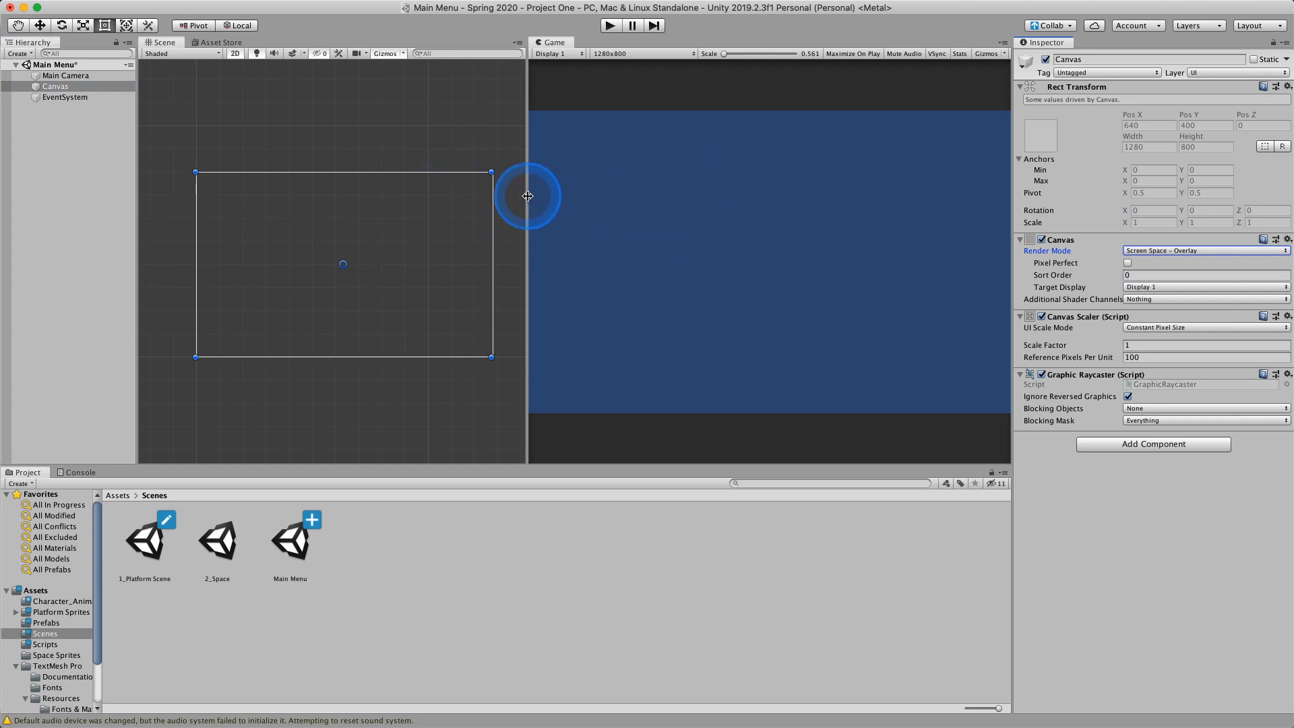
{"action": "left_click_drag", "start_coordinate": [528, 196], "coordinate": [505, 198]}
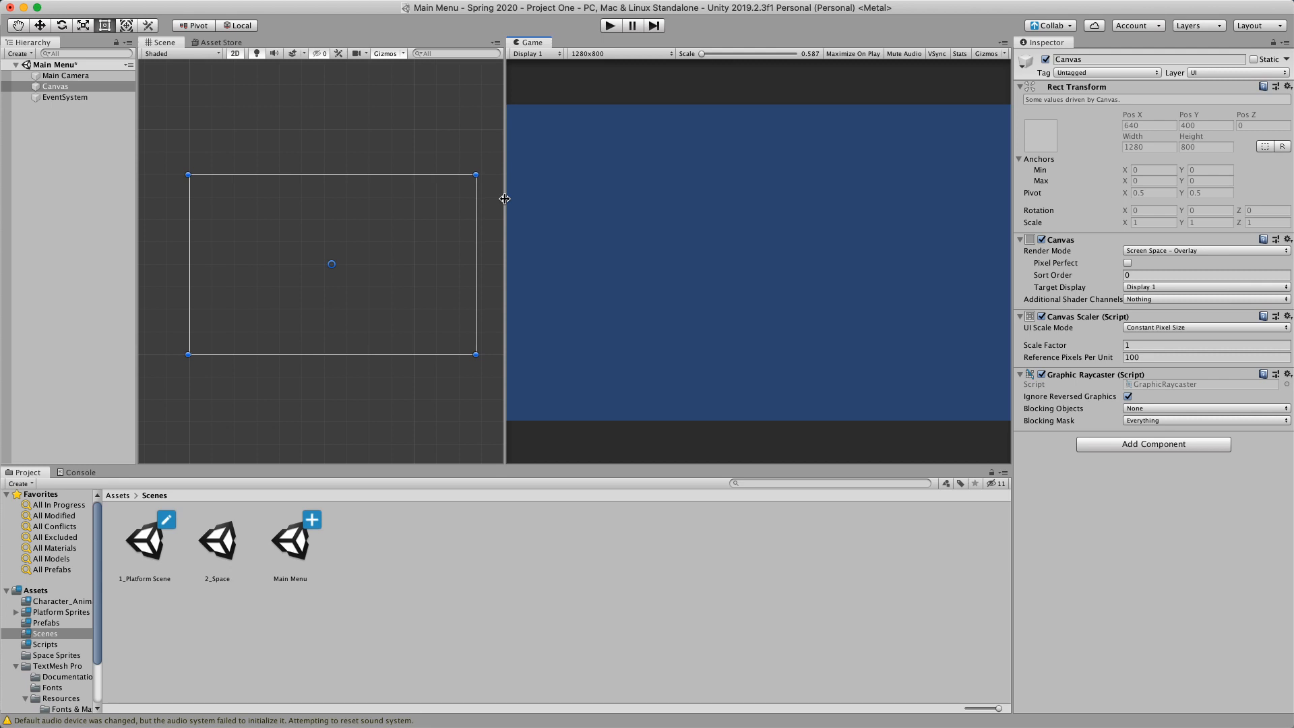
{"action": "left_click_drag", "start_coordinate": [853, 236], "coordinate": [880, 242]}
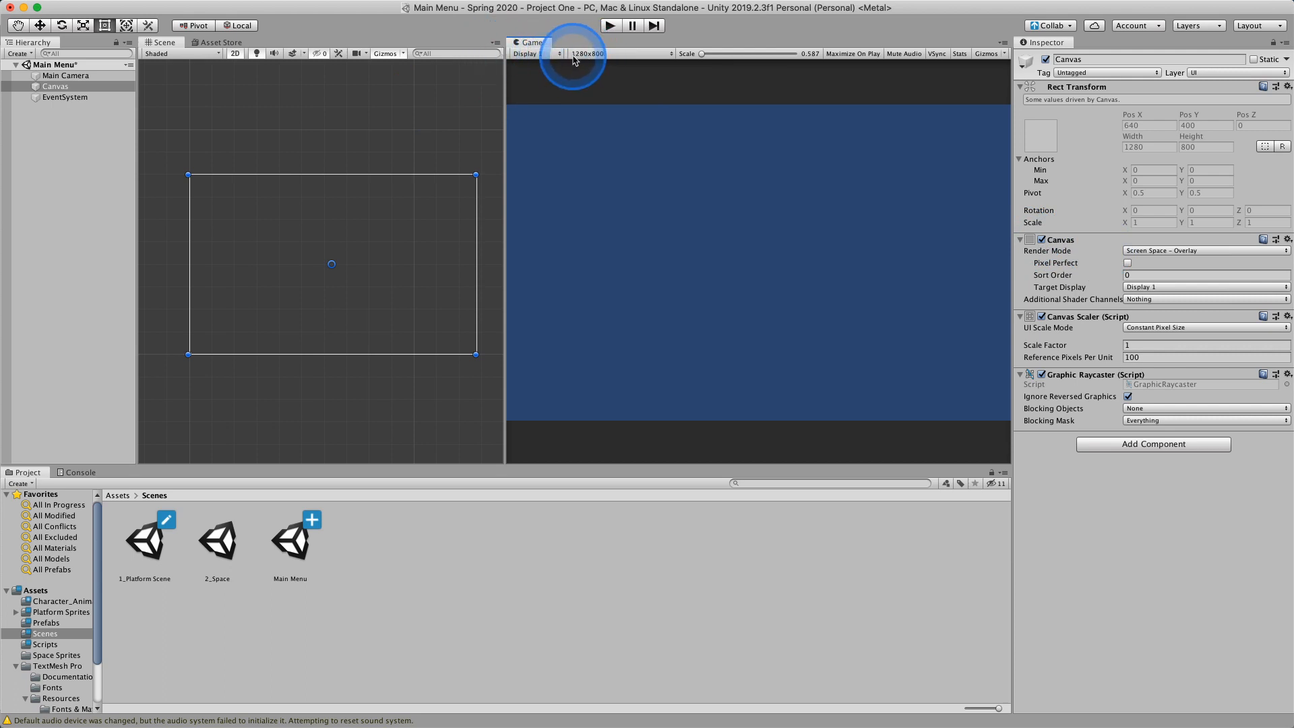
Step: Set the Game view resolution to 1920x1080 and fit the whole canvas in a widened Scene view
{"action": "left_click", "coordinate": [597, 57]}
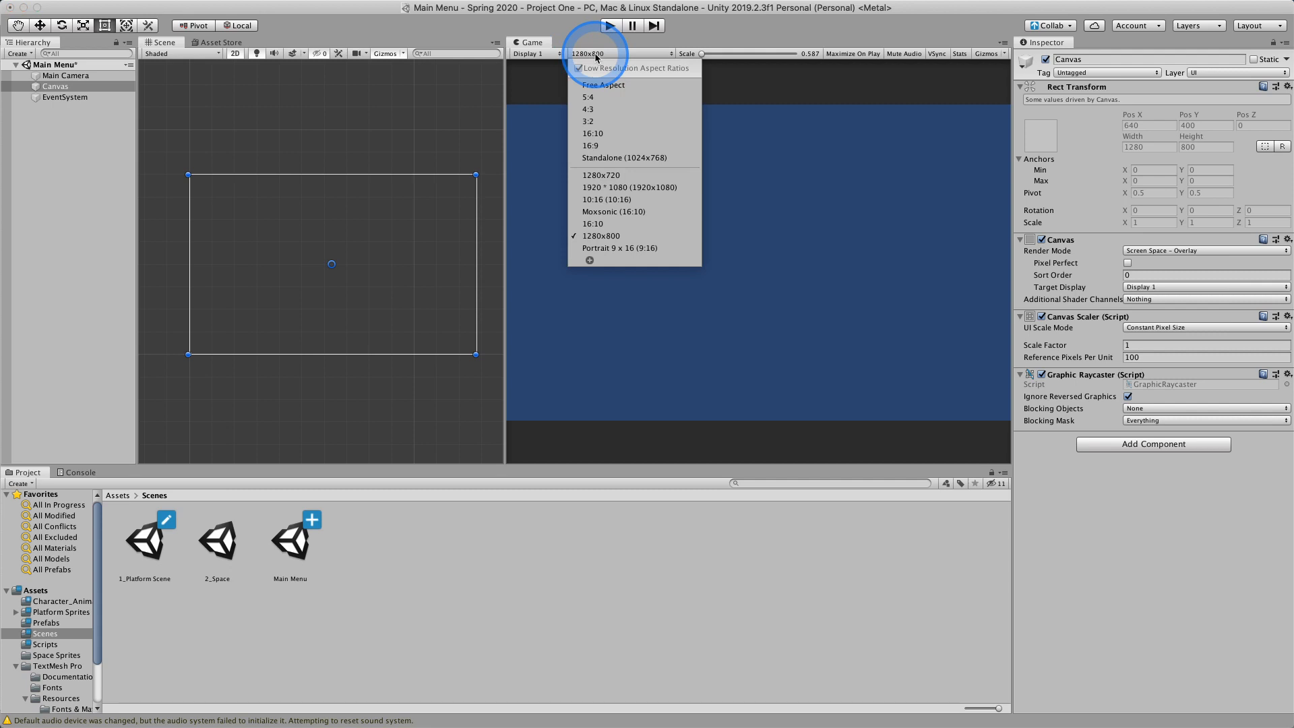
{"action": "left_click", "coordinate": [626, 188]}
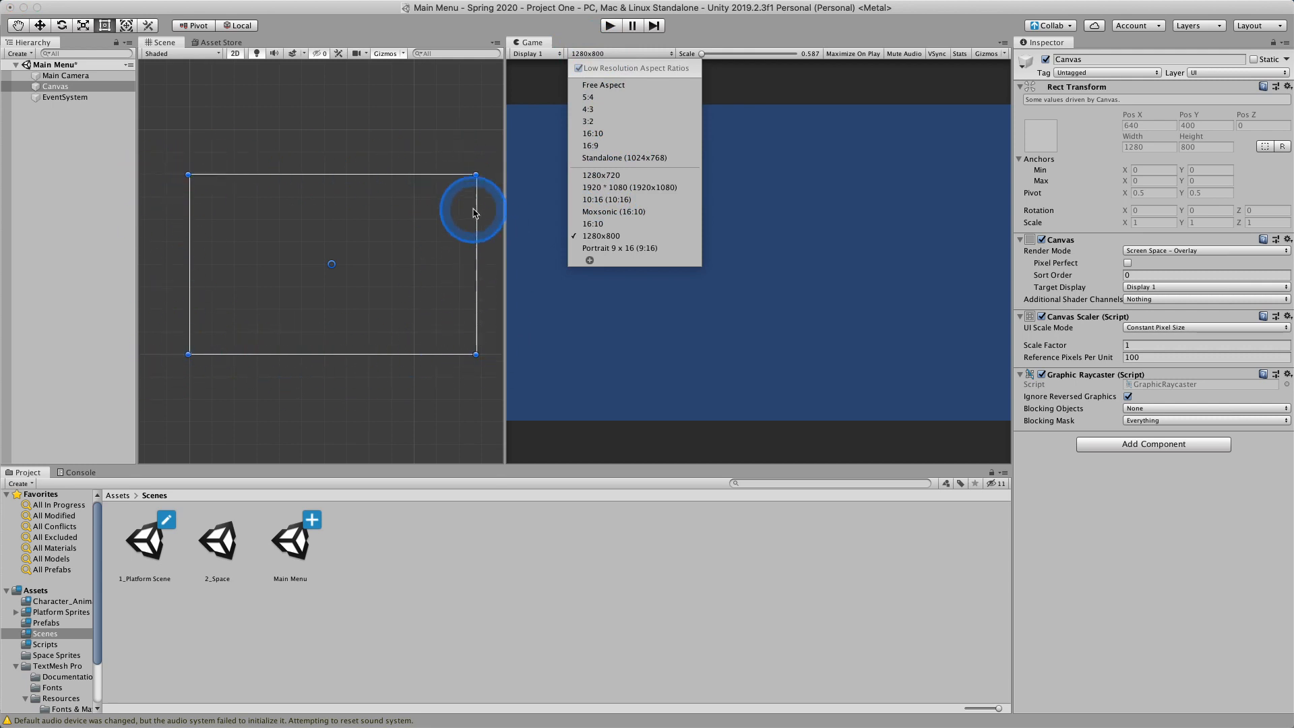
{"action": "left_click", "coordinate": [638, 190]}
{"action": "left_click_drag", "start_coordinate": [508, 205], "coordinate": [550, 202]}
{"action": "middle_click_drag", "start_coordinate": [471, 196], "coordinate": [379, 209]}
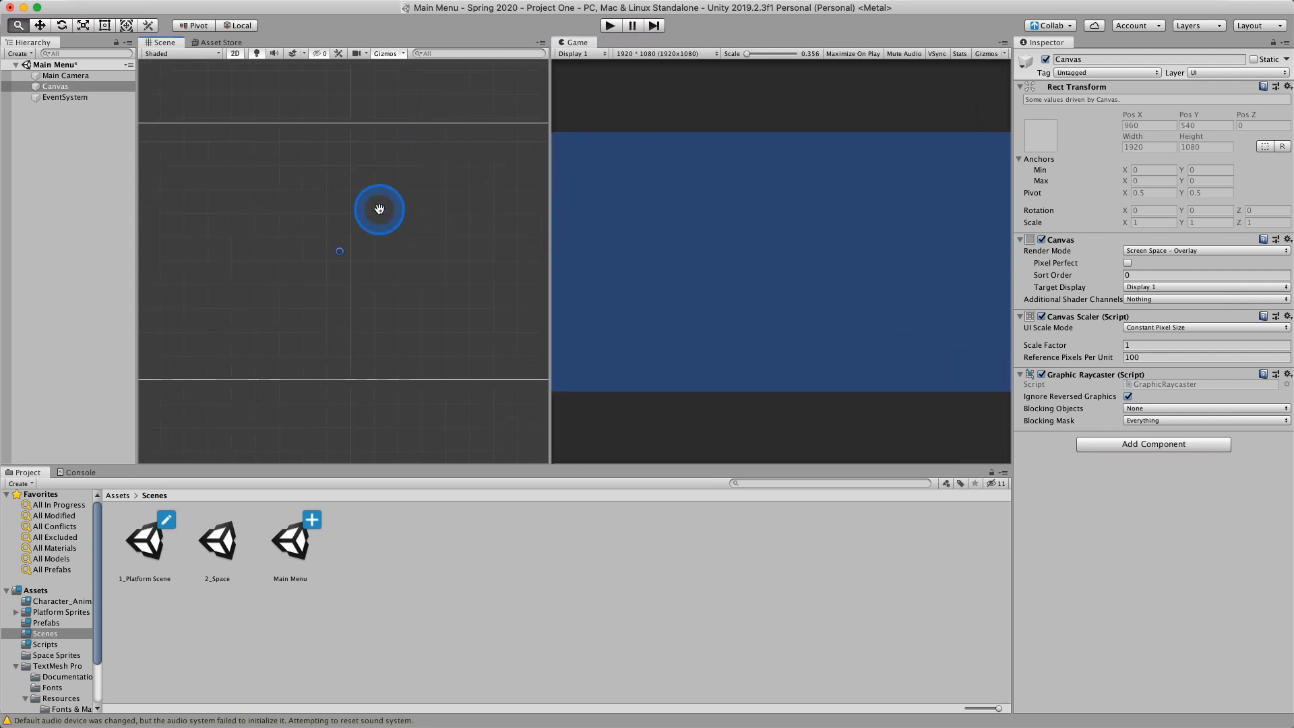
{"action": "scroll", "coordinate": [380, 209], "scroll_direction": "down", "scroll_amount": 5}
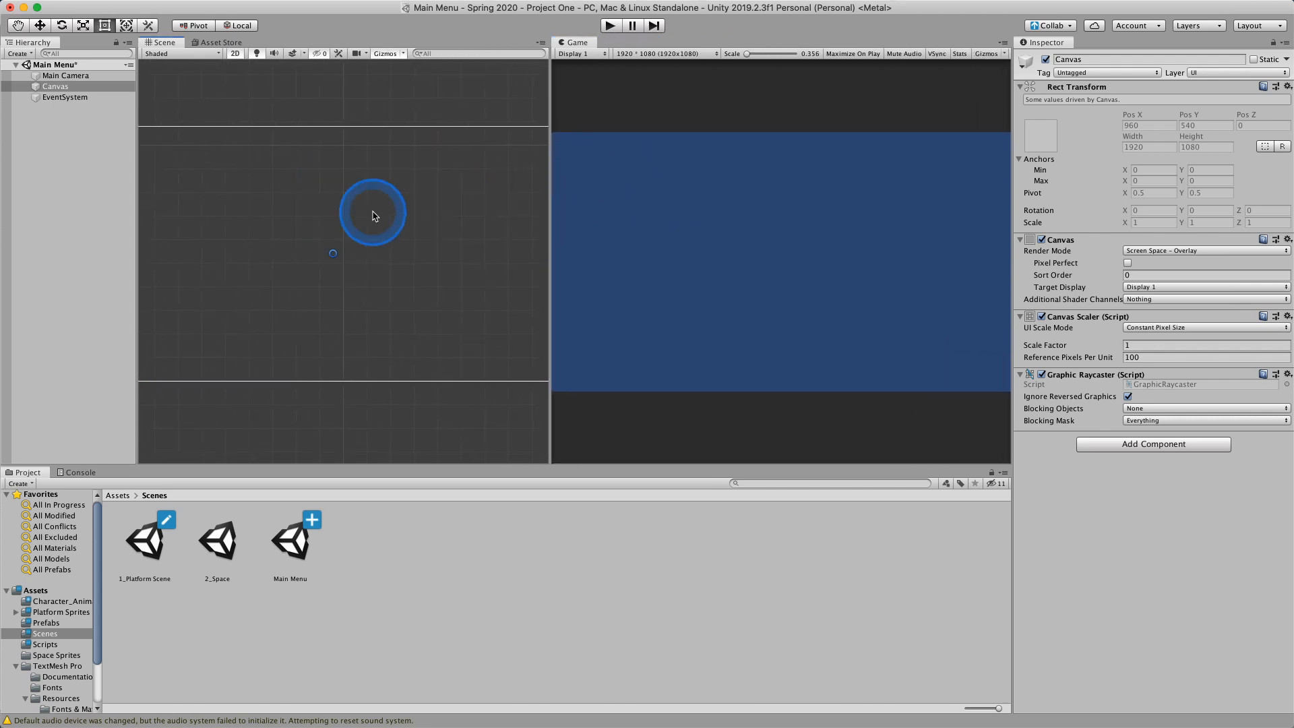
Step: Try the Game view at 1280x720 and at the 16:9 aspect ratio, resizing the view to test the canvas size
{"action": "left_click", "coordinate": [674, 55]}
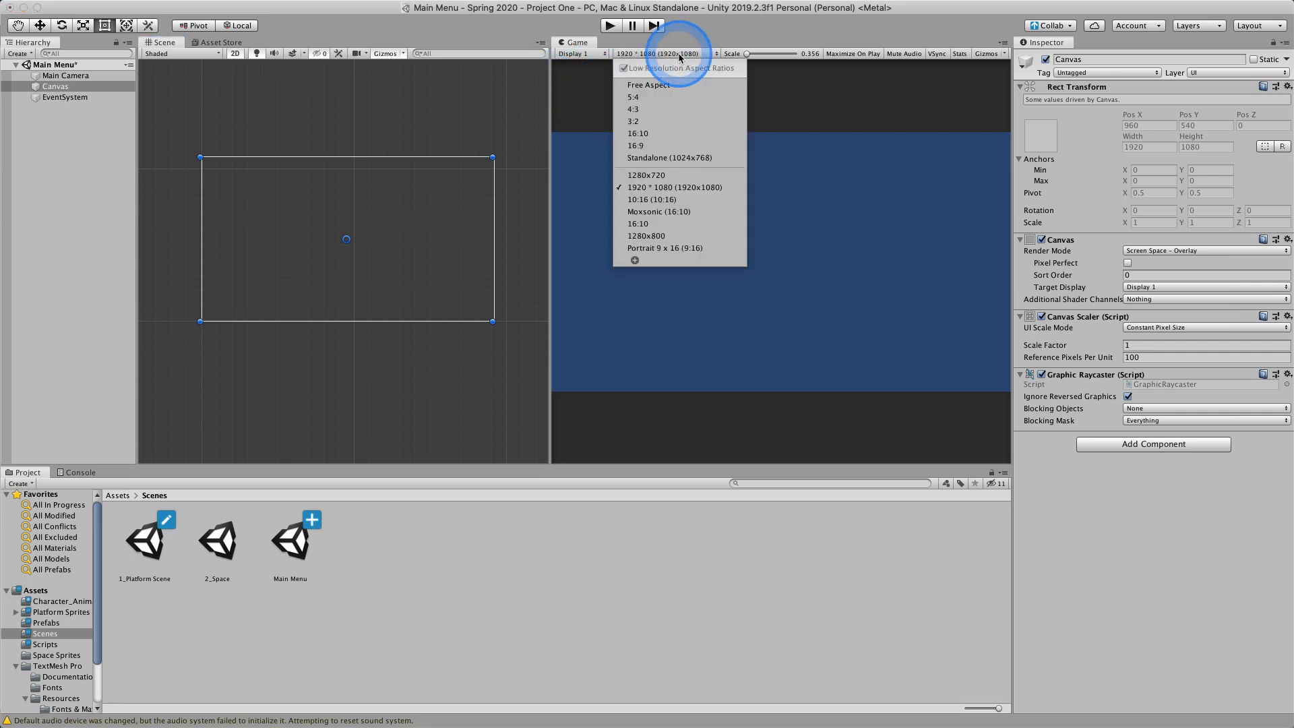
{"action": "left_click", "coordinate": [681, 176]}
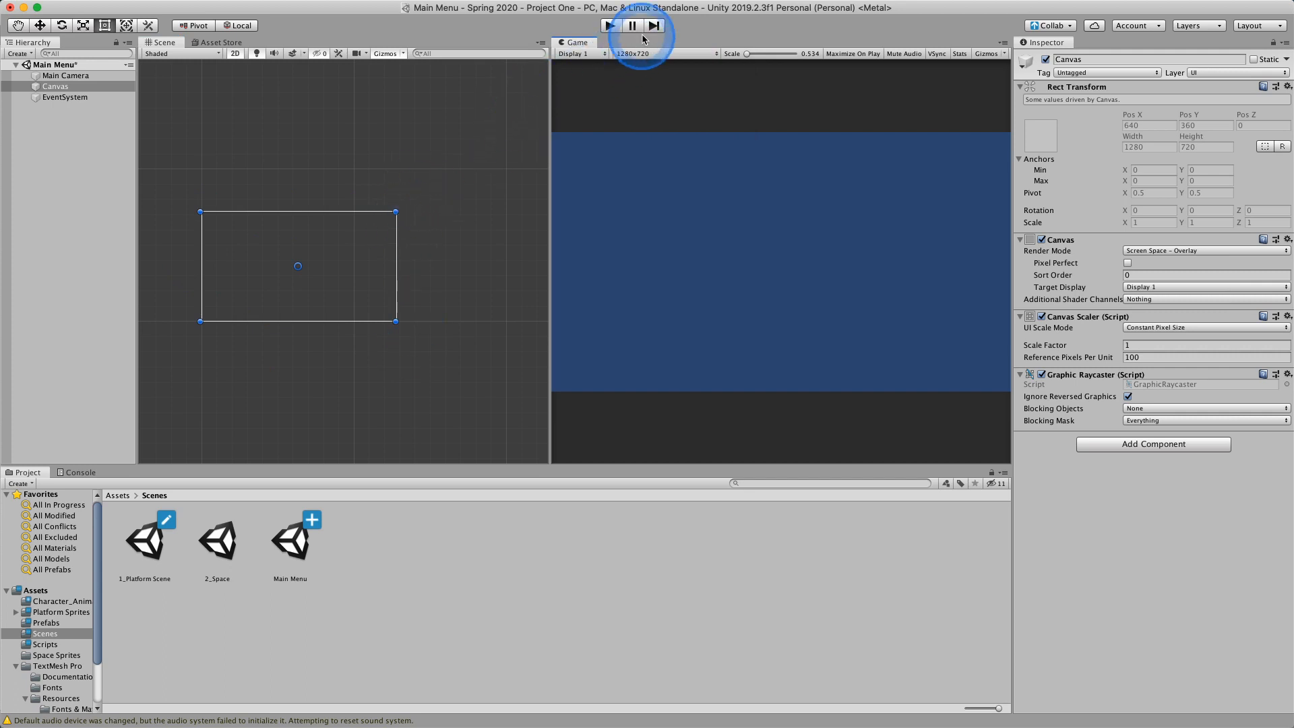
{"action": "left_click", "coordinate": [658, 54]}
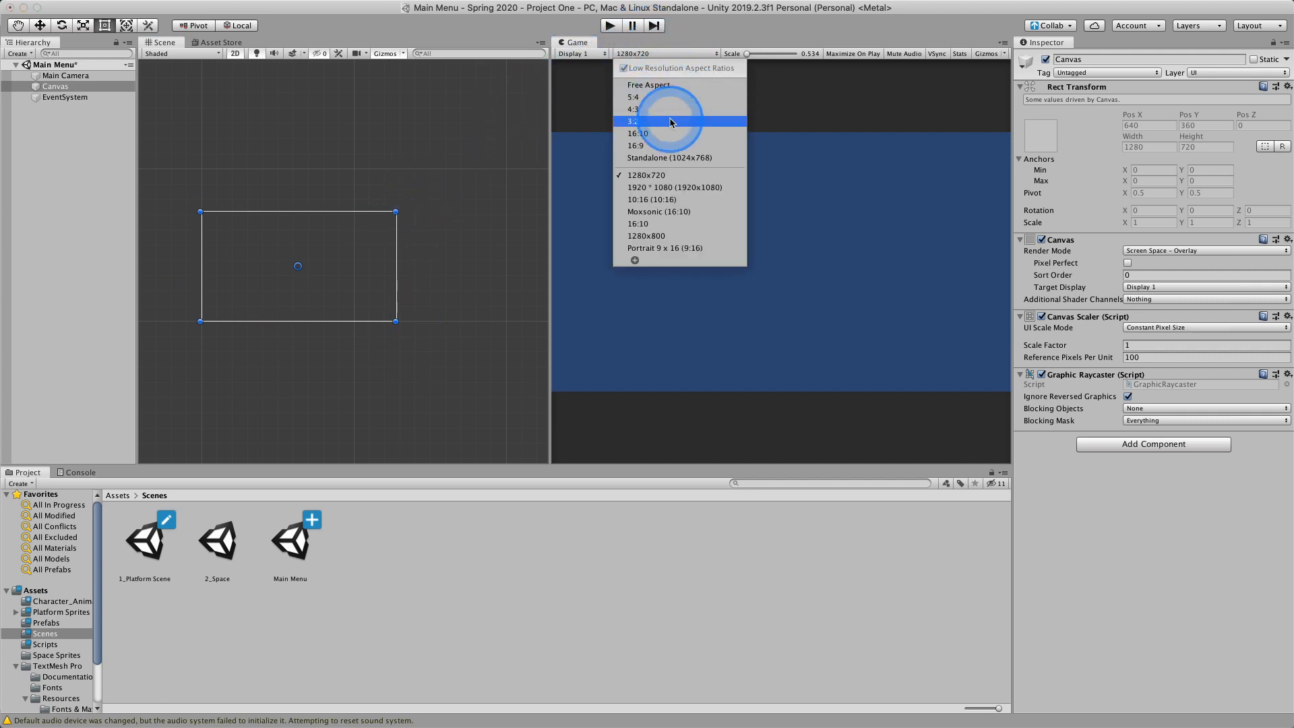
{"action": "left_click", "coordinate": [639, 145]}
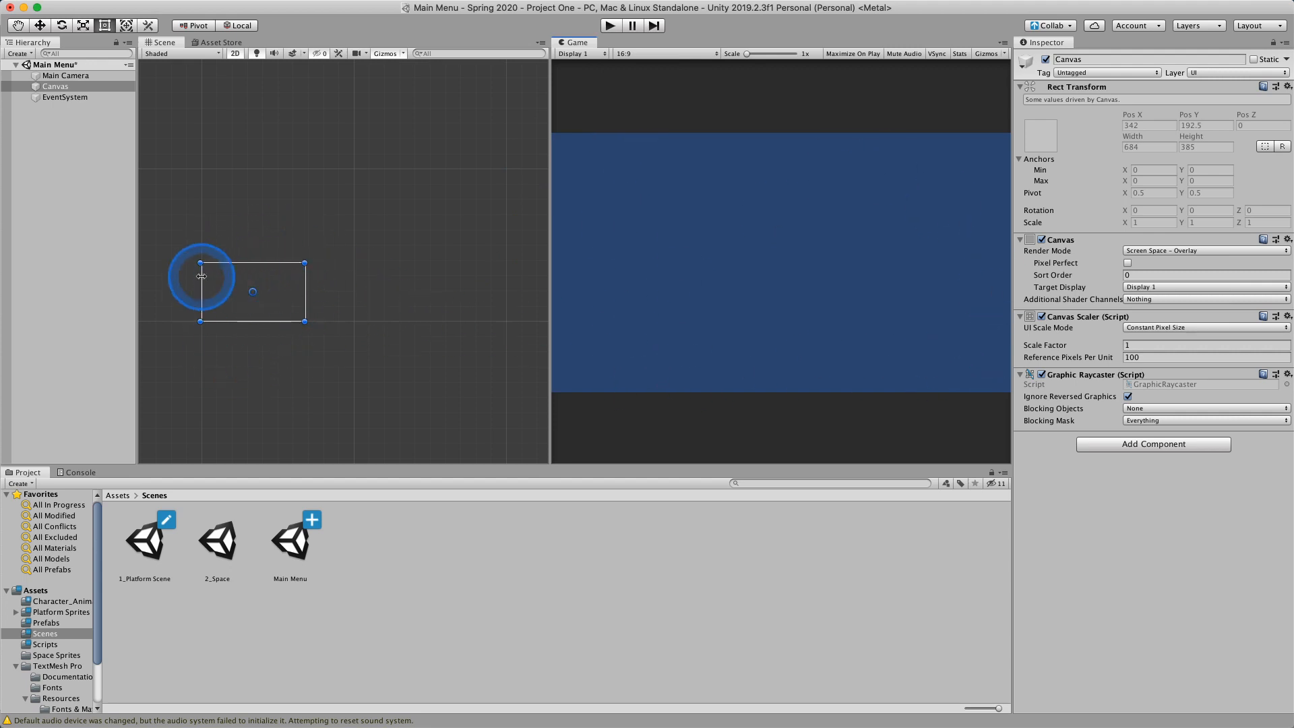
{"action": "mouse_move", "coordinate": [548, 209]}
{"action": "left_mouse_down"}
{"action": "mouse_move", "coordinate": [341, 214]}
{"action": "mouse_move", "coordinate": [545, 217]}
{"action": "left_mouse_up"}
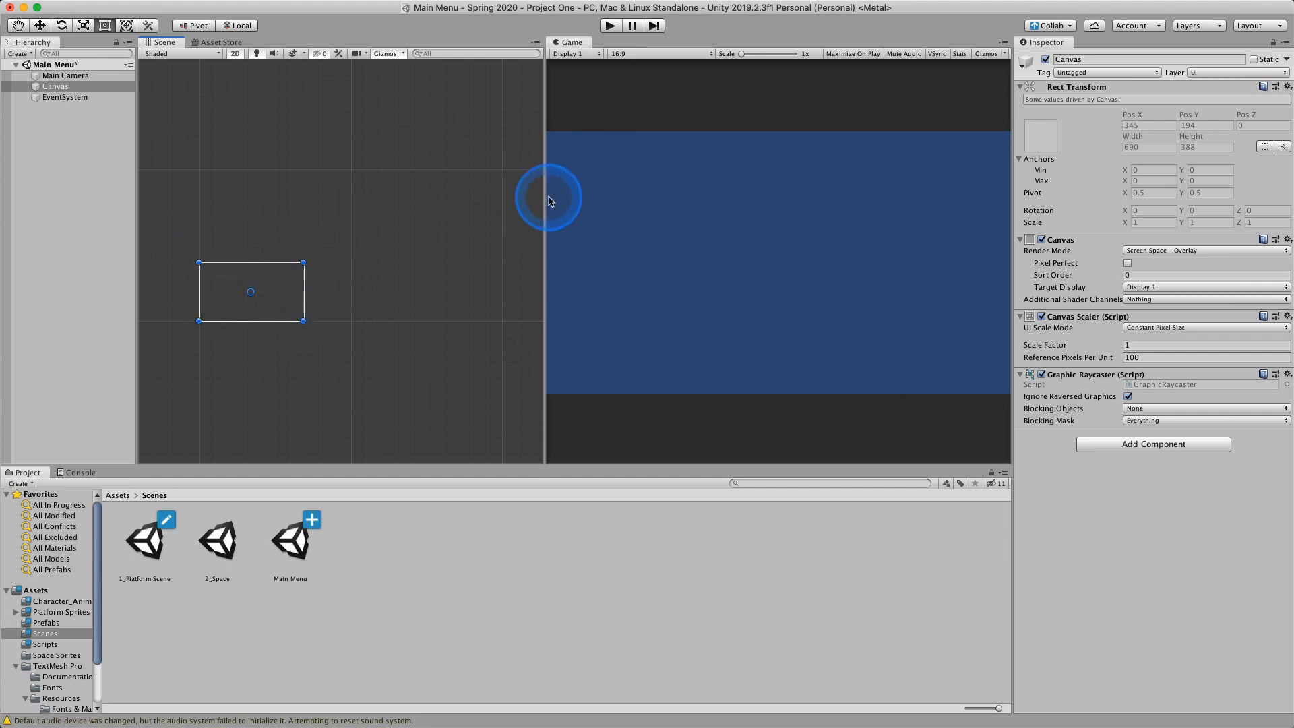
{"action": "left_click_drag", "start_coordinate": [546, 198], "coordinate": [570, 220]}
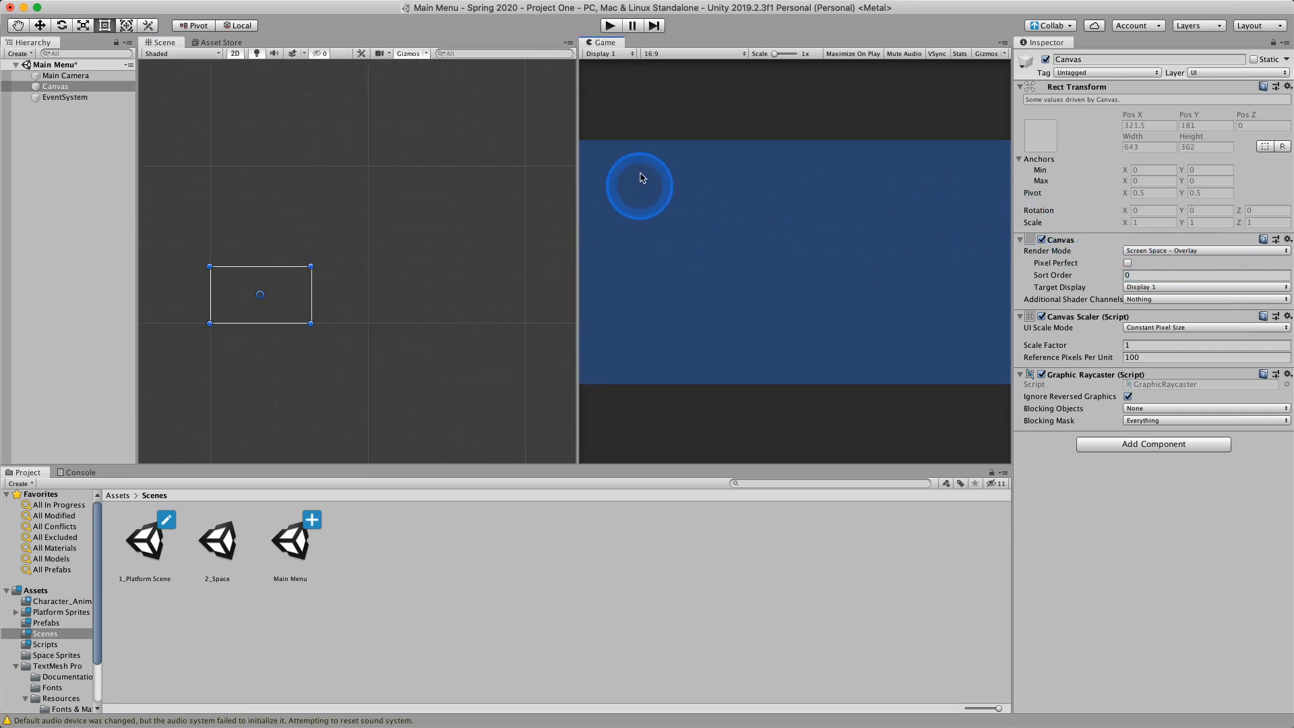
Step: Set the Game view resolution to 1920x1080 and save the Main Menu scene
{"action": "left_click", "coordinate": [670, 54]}
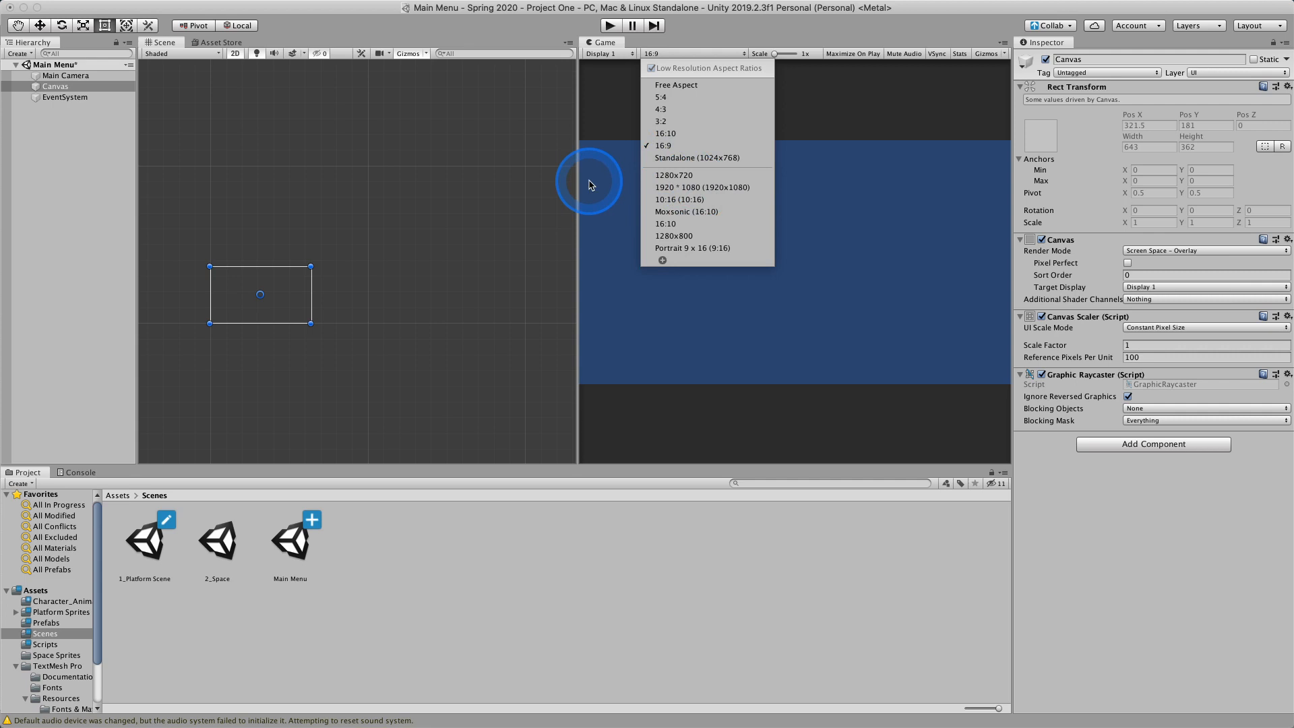
{"action": "key", "text": "super+Tab"}
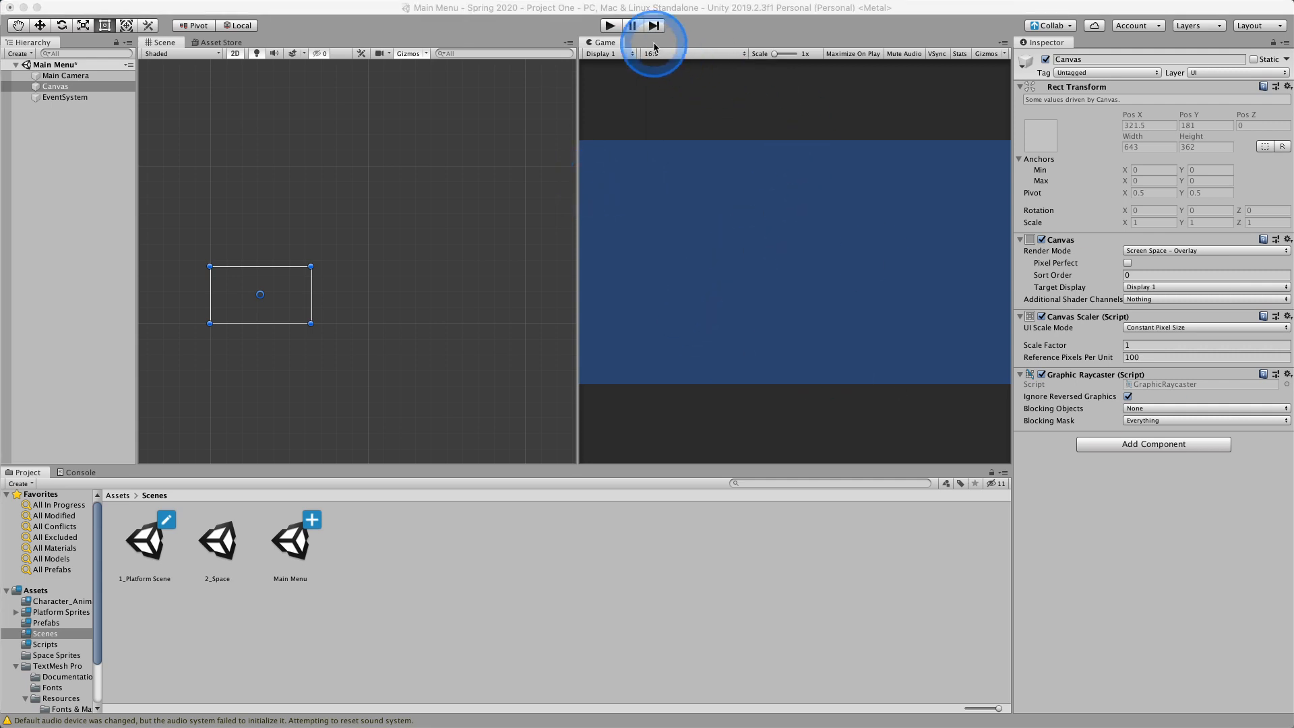
{"action": "left_click", "coordinate": [672, 58]}
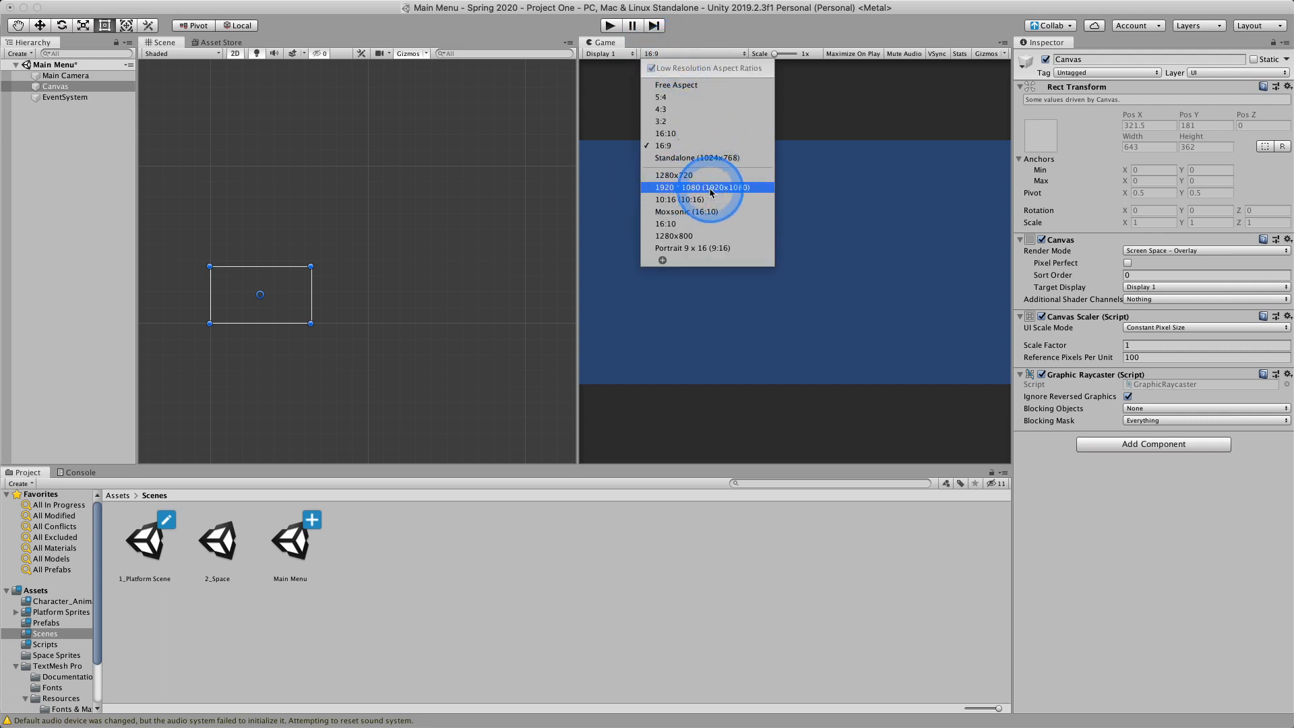
{"action": "left_click", "coordinate": [711, 193]}
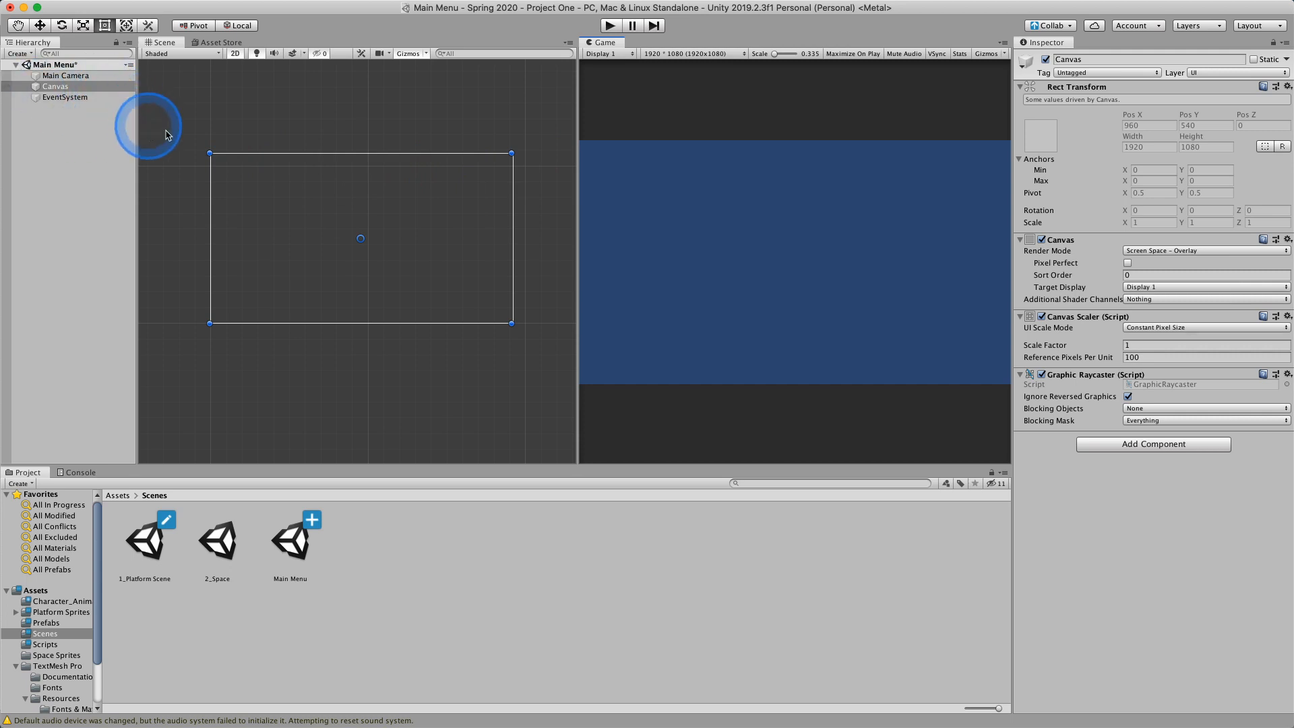
{"action": "key", "text": "super+s"}
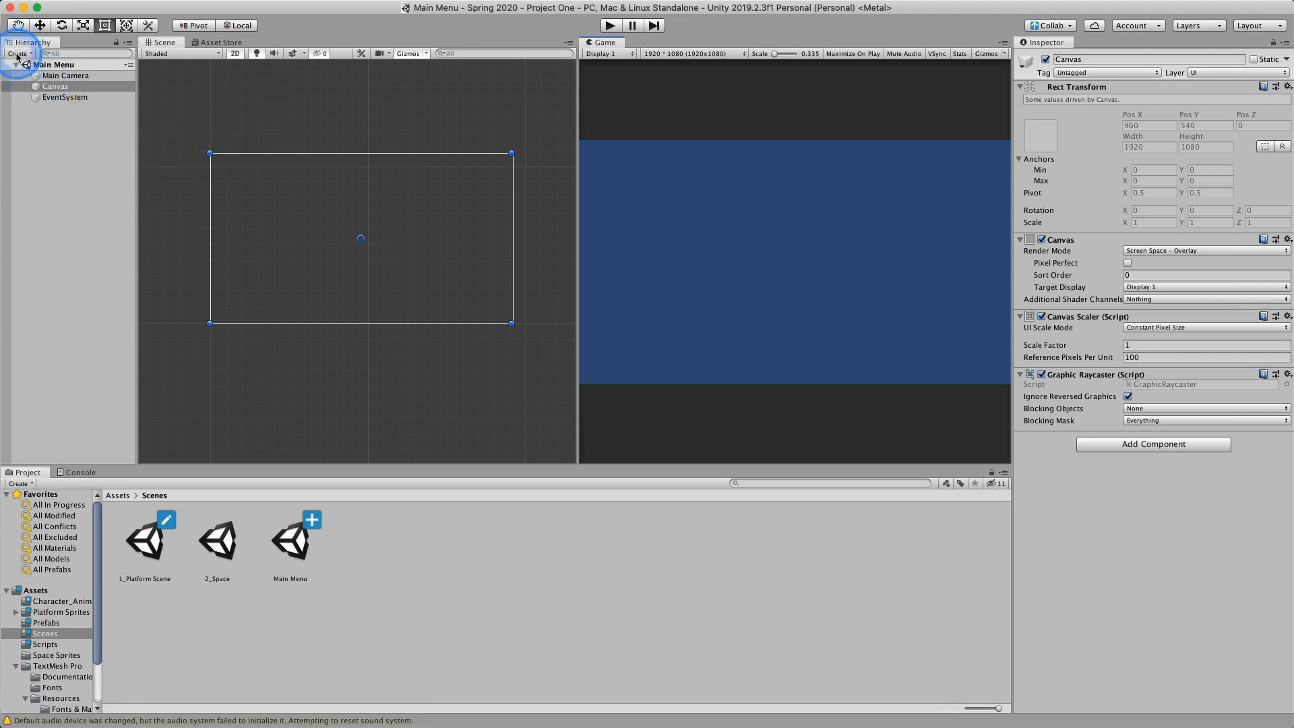
Step: Add a UI Panel to the Canvas and make its white color fully opaque with alpha 255
{"action": "left_click", "coordinate": [17, 54]}
{"action": "mouse_move", "coordinate": [75, 154]}
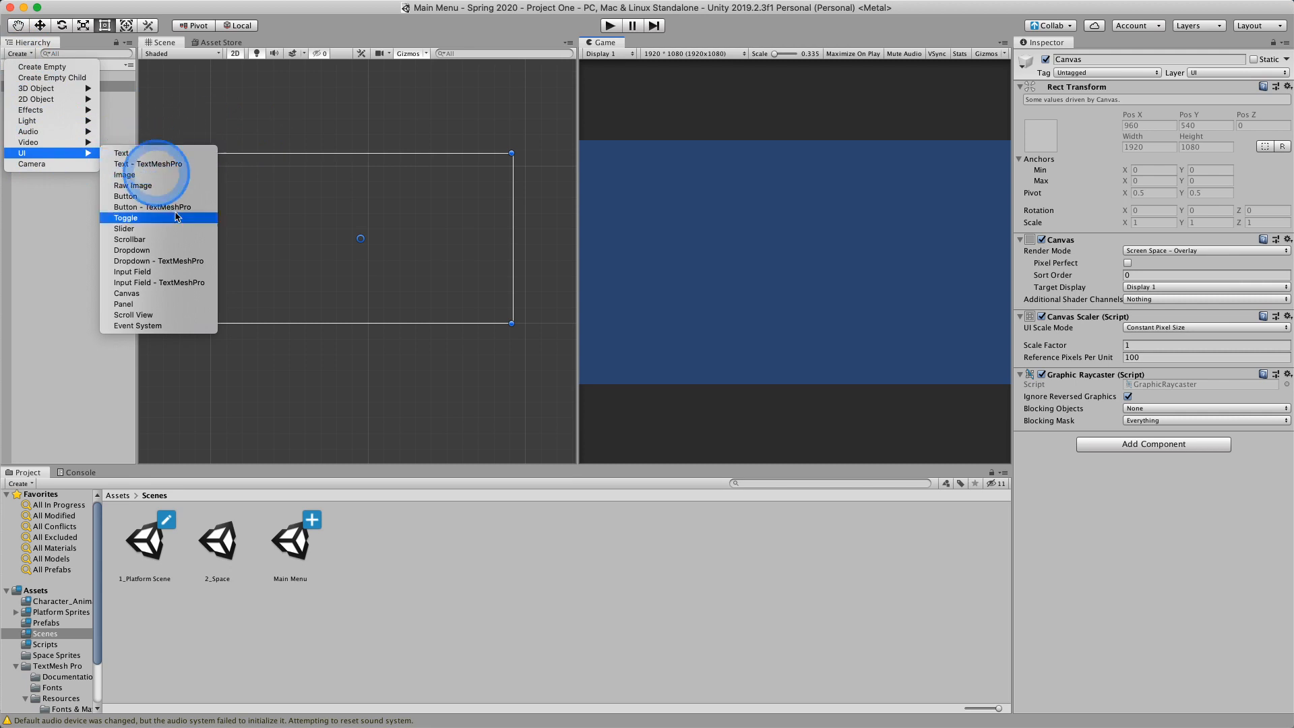
{"action": "left_click", "coordinate": [177, 304]}
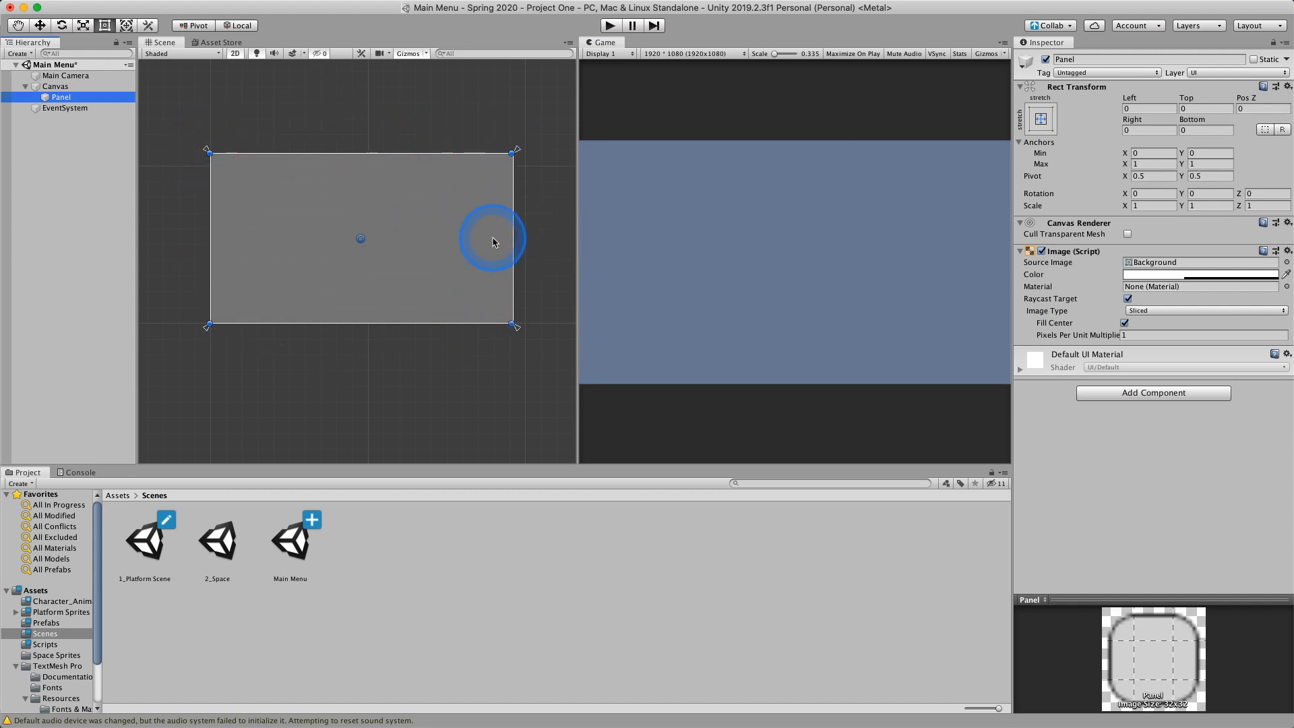
{"action": "left_click", "coordinate": [1191, 277]}
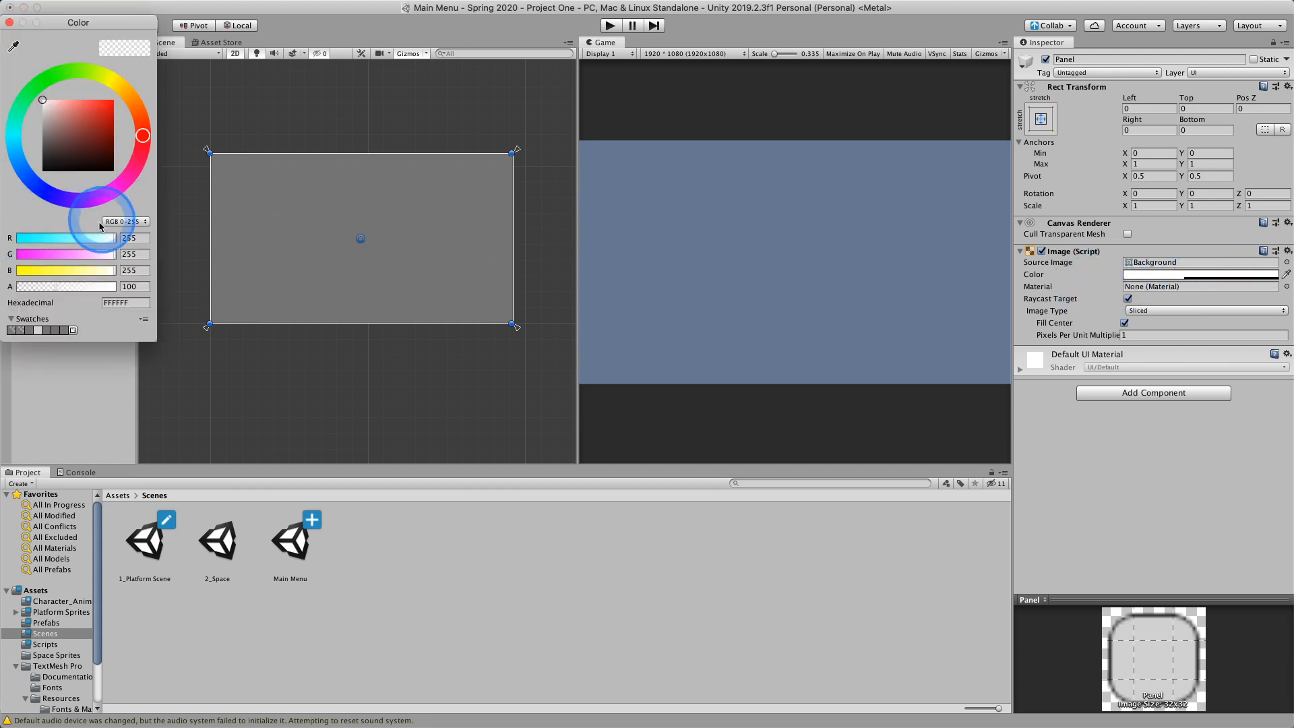
{"action": "left_click_drag", "start_coordinate": [58, 287], "coordinate": [157, 290]}
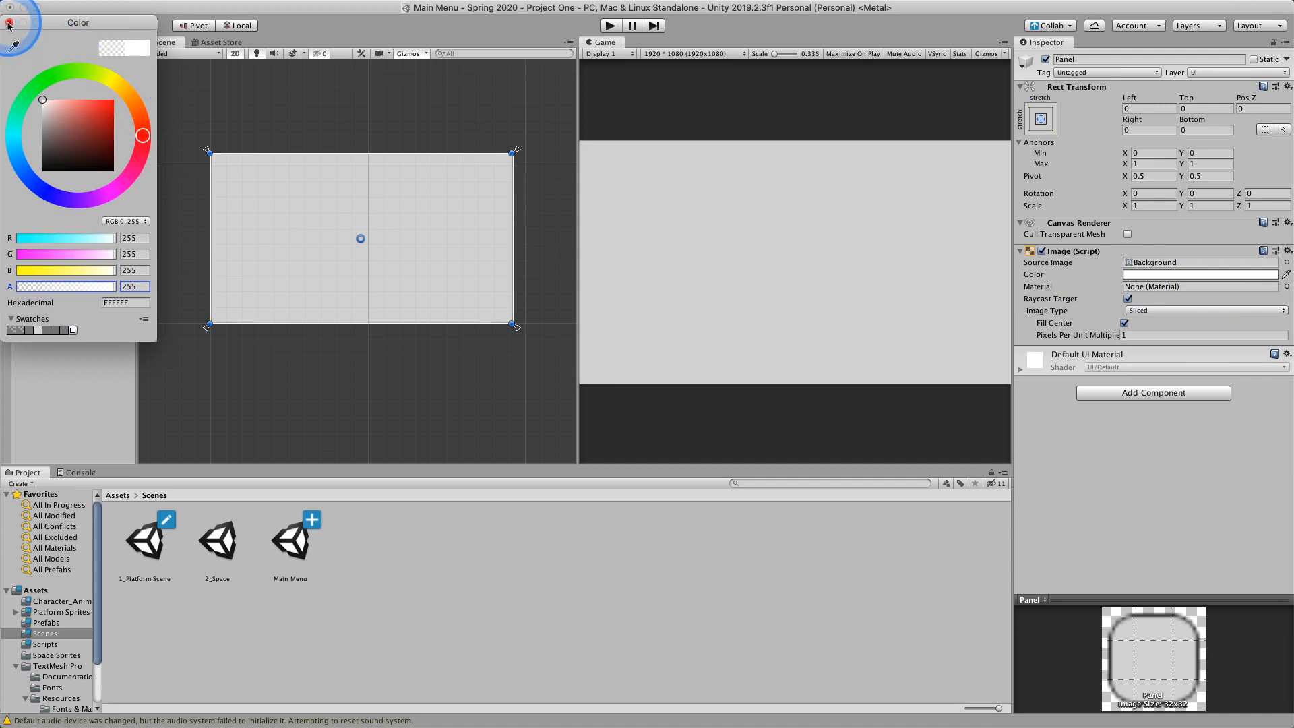
{"action": "left_click", "coordinate": [9, 24]}
{"action": "left_click", "coordinate": [51, 97]}
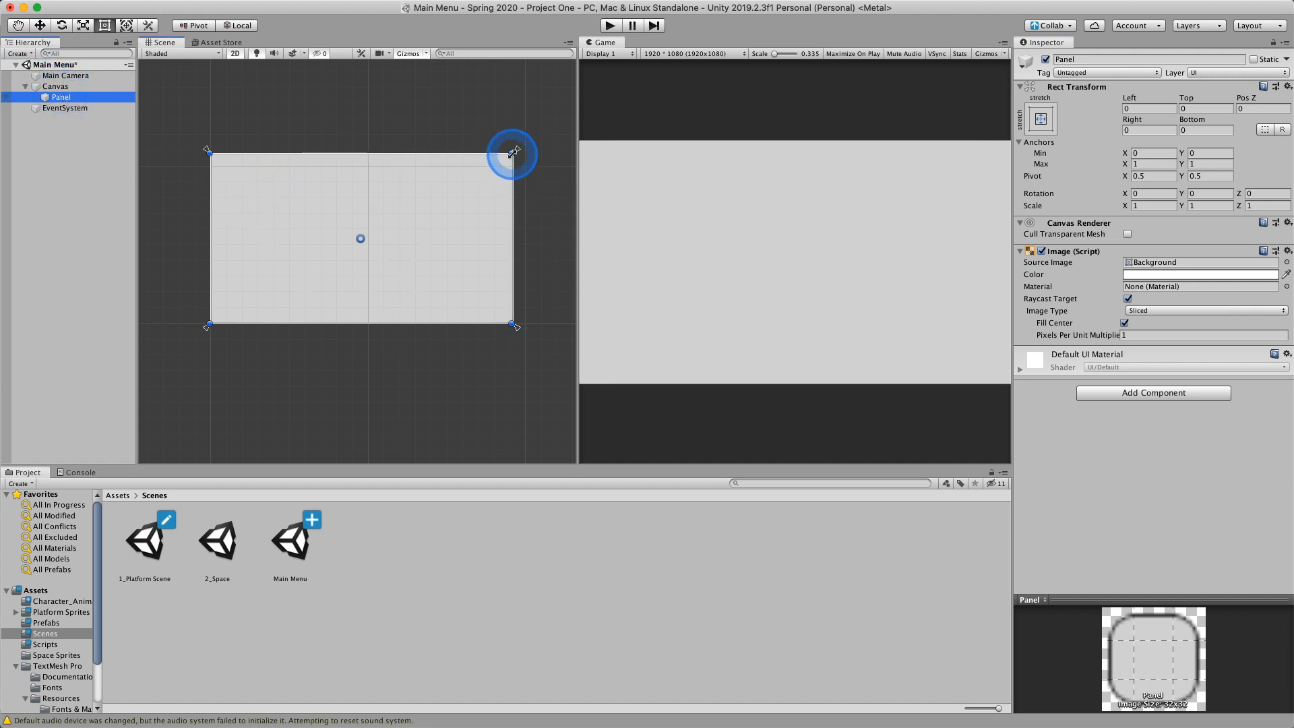
{"action": "mouse_move", "coordinate": [513, 154]}
{"action": "left_mouse_down"}
{"action": "mouse_move", "coordinate": [334, 154]}
{"action": "mouse_move", "coordinate": [516, 155]}
{"action": "left_mouse_up"}
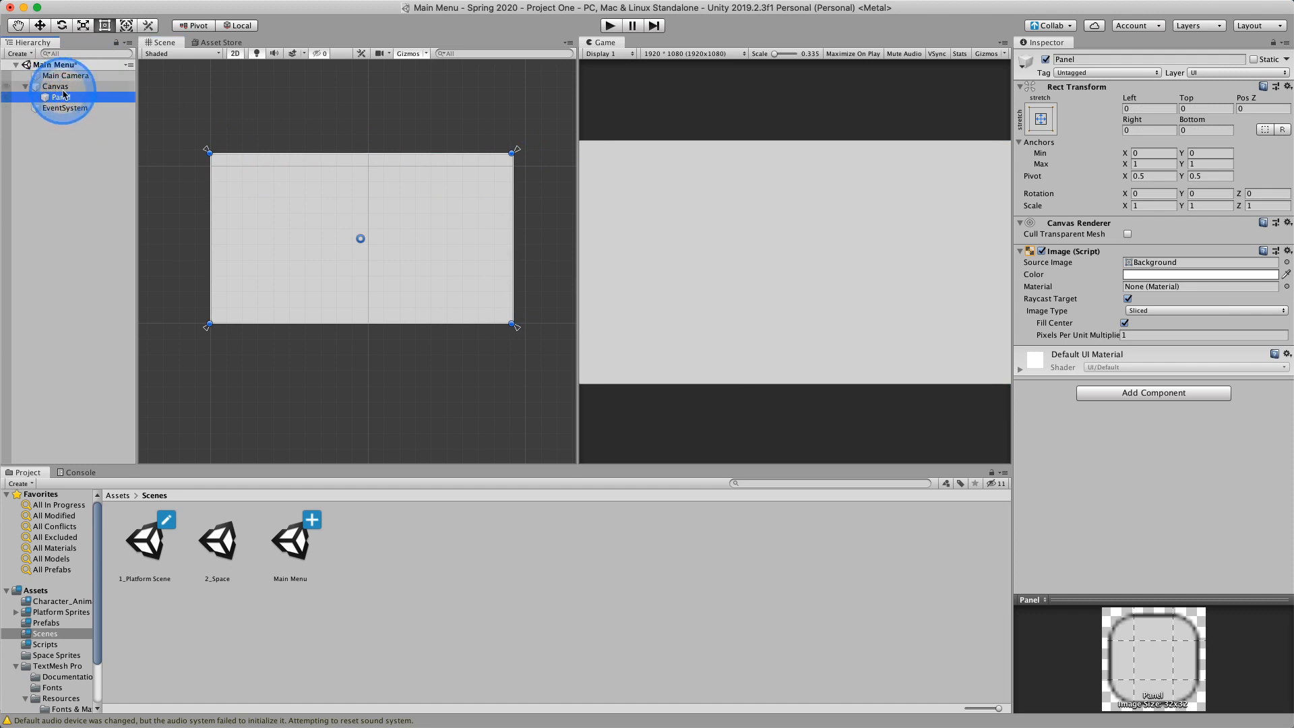
{"action": "left_click", "coordinate": [57, 99]}
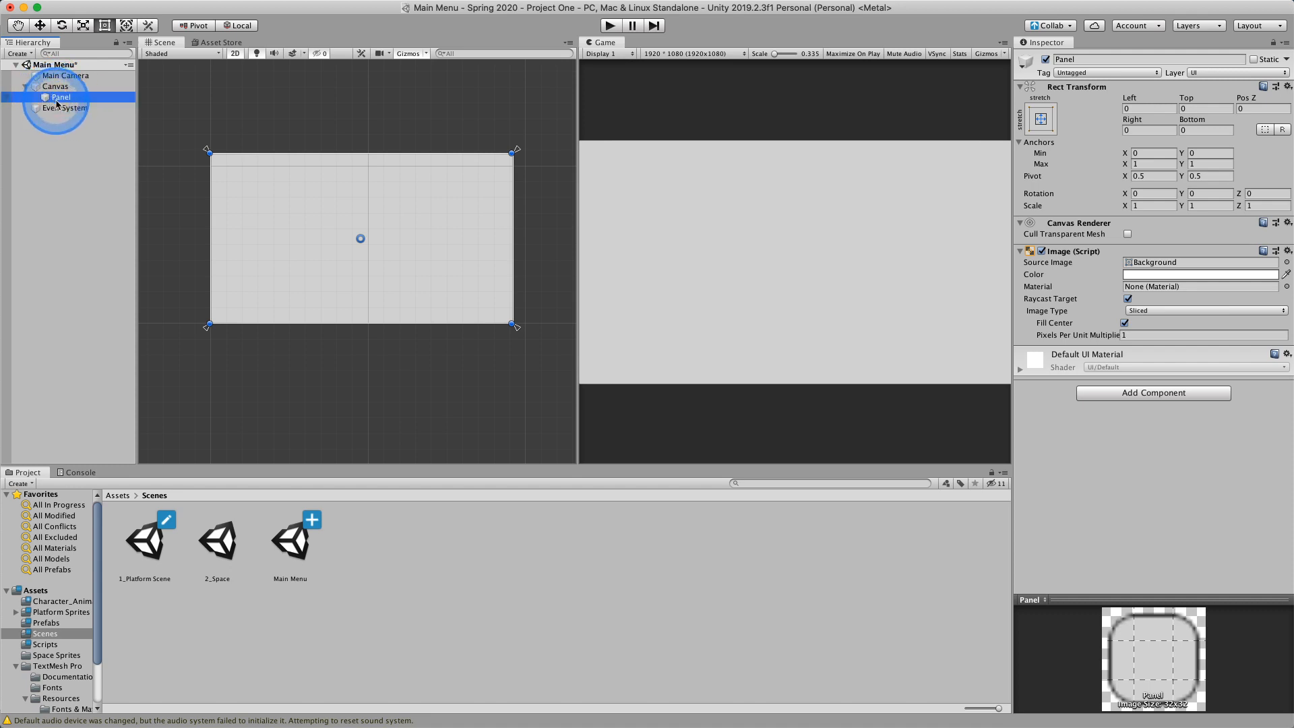
Step: Add a UI Image to the Canvas alongside the Panel
{"action": "left_click", "coordinate": [19, 53]}
{"action": "mouse_move", "coordinate": [37, 144]}
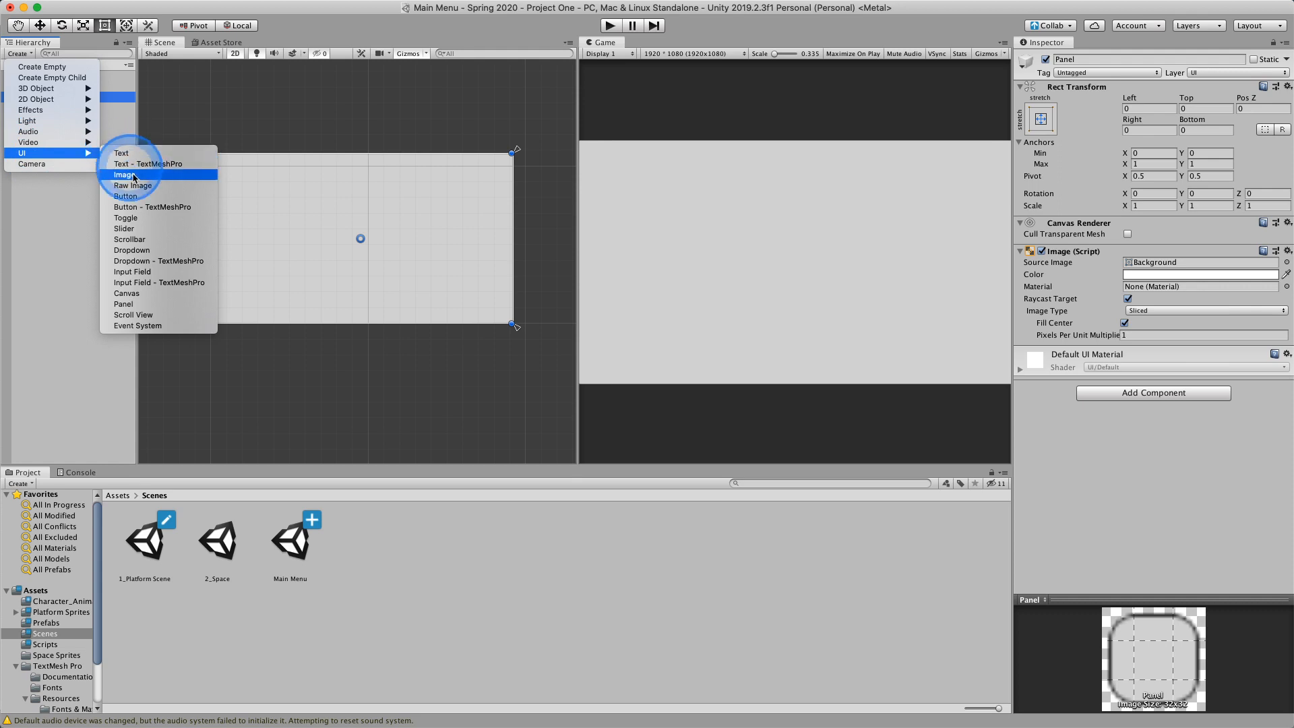
{"action": "left_click", "coordinate": [133, 176]}
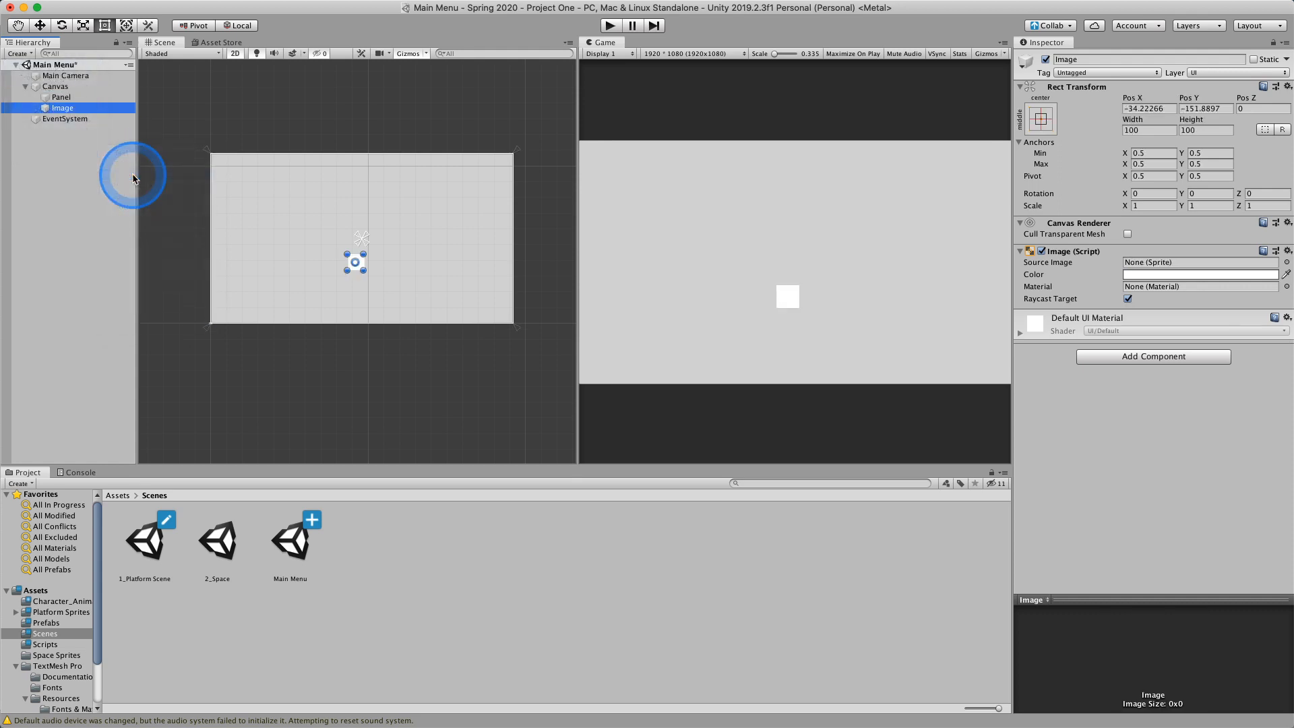
{"action": "scroll", "coordinate": [339, 266], "scroll_direction": "up", "scroll_amount": 3}
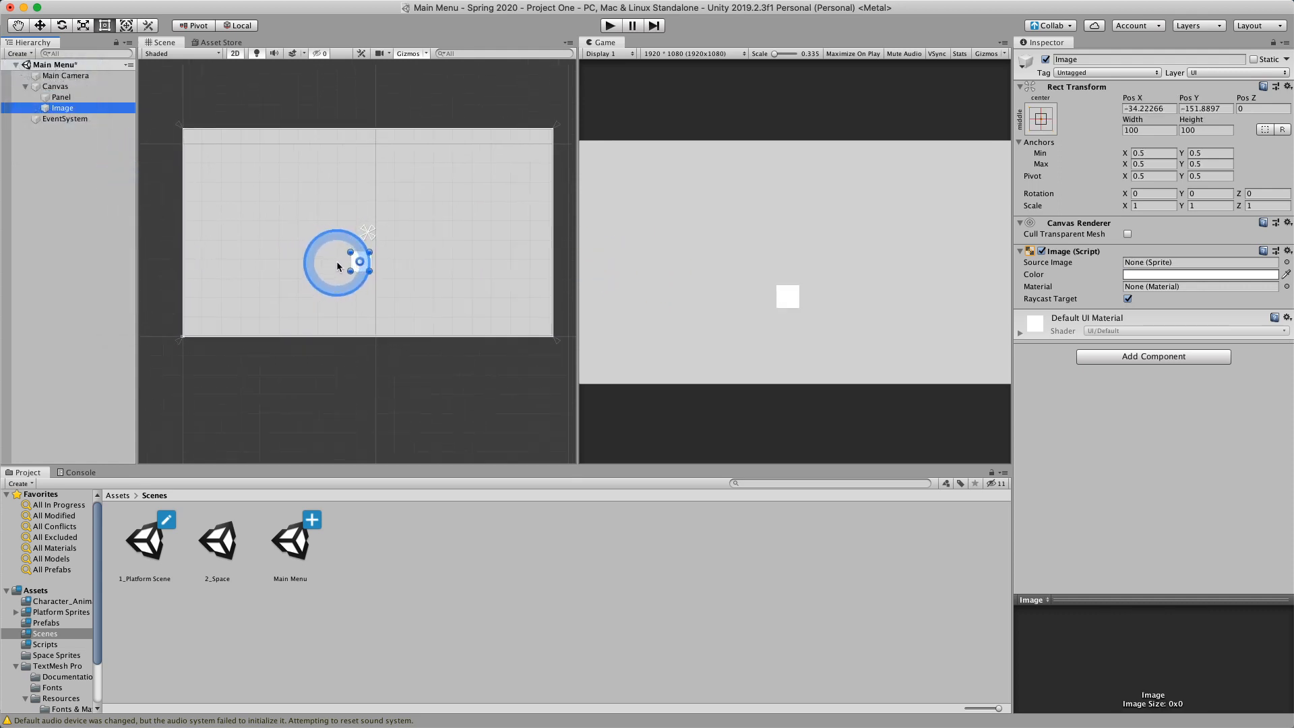
Step: Assign the skellie-sheet_18 sprite from the Platform Sprites folder as the Image's source image
{"action": "left_click", "coordinate": [61, 613]}
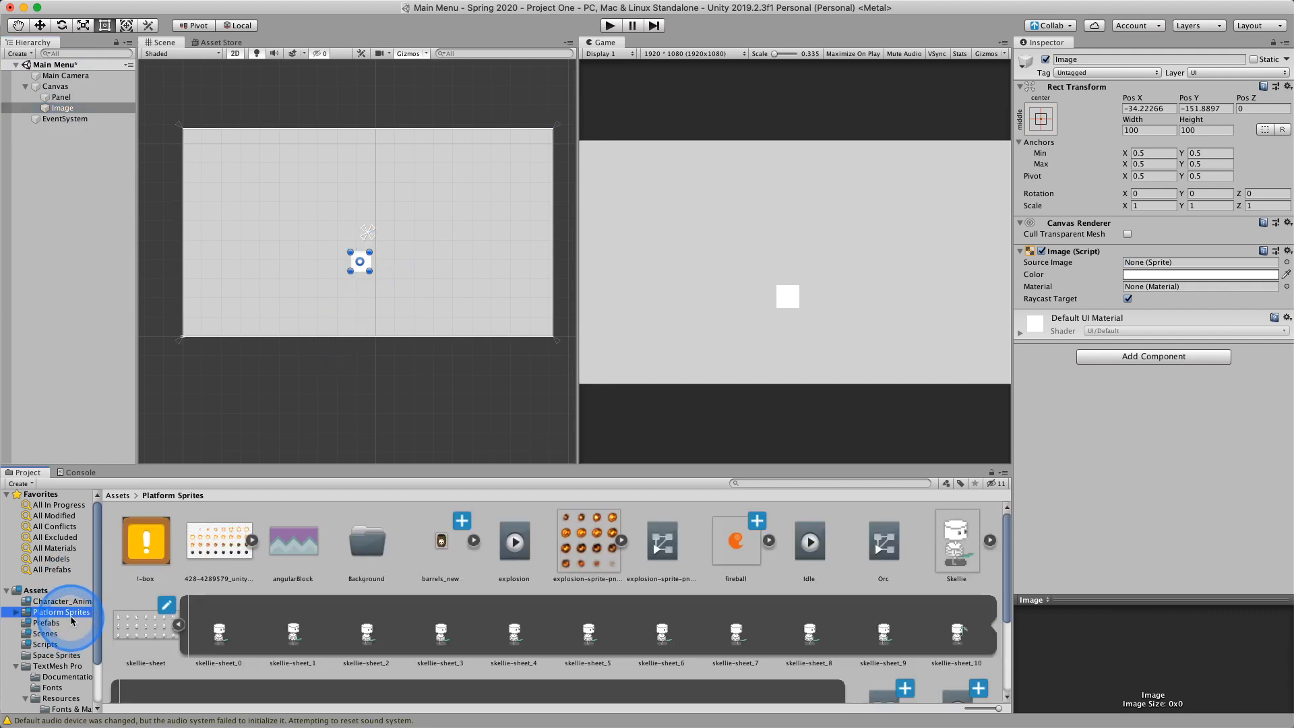
{"action": "left_click", "coordinate": [538, 618]}
{"action": "scroll", "coordinate": [538, 618], "scroll_direction": "down", "scroll_amount": 3}
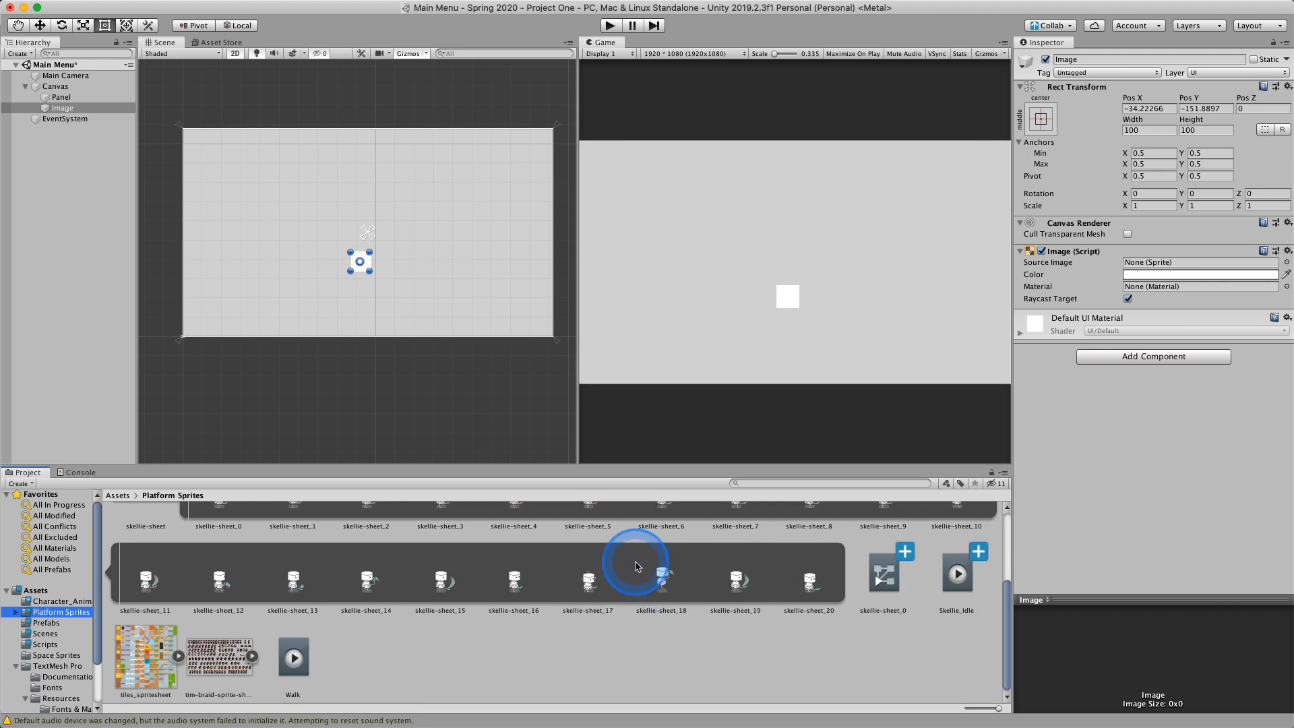
{"action": "scroll", "coordinate": [648, 570], "scroll_direction": "up", "scroll_amount": 2}
{"action": "scroll", "coordinate": [654, 587], "scroll_direction": "down", "scroll_amount": 1}
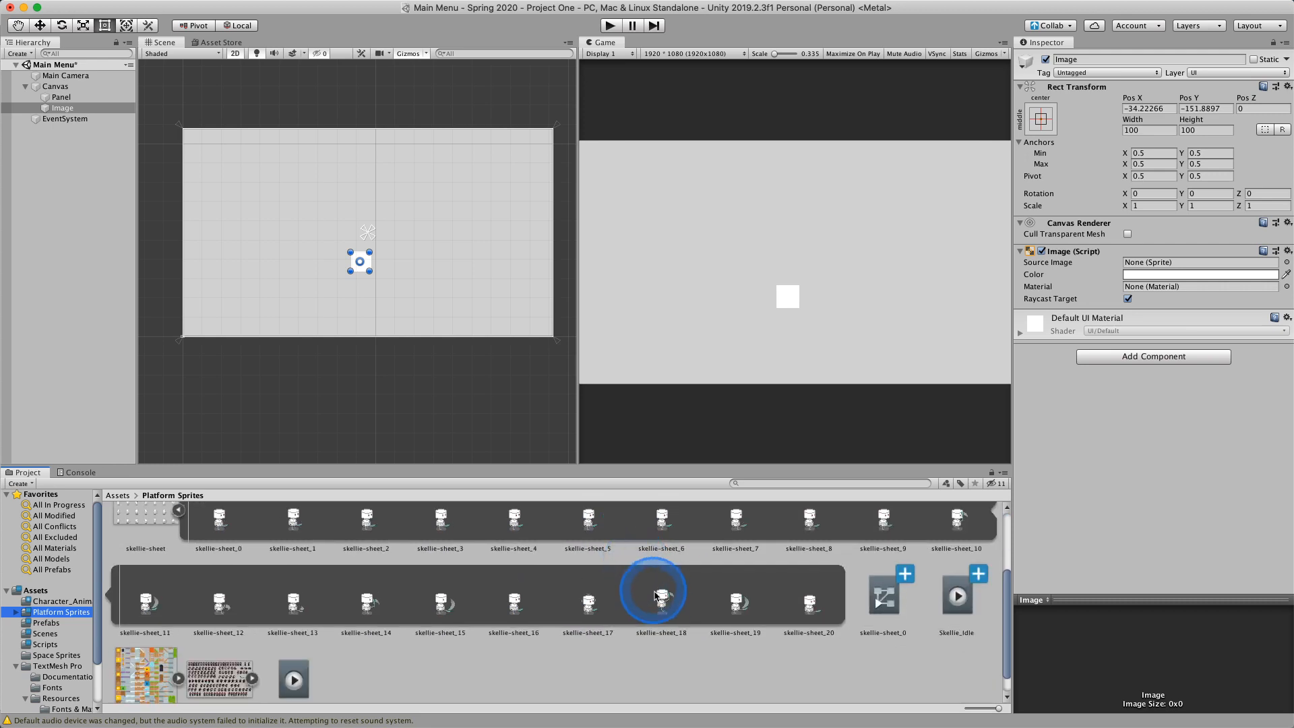
{"action": "left_click_drag", "start_coordinate": [654, 594], "coordinate": [1142, 263]}
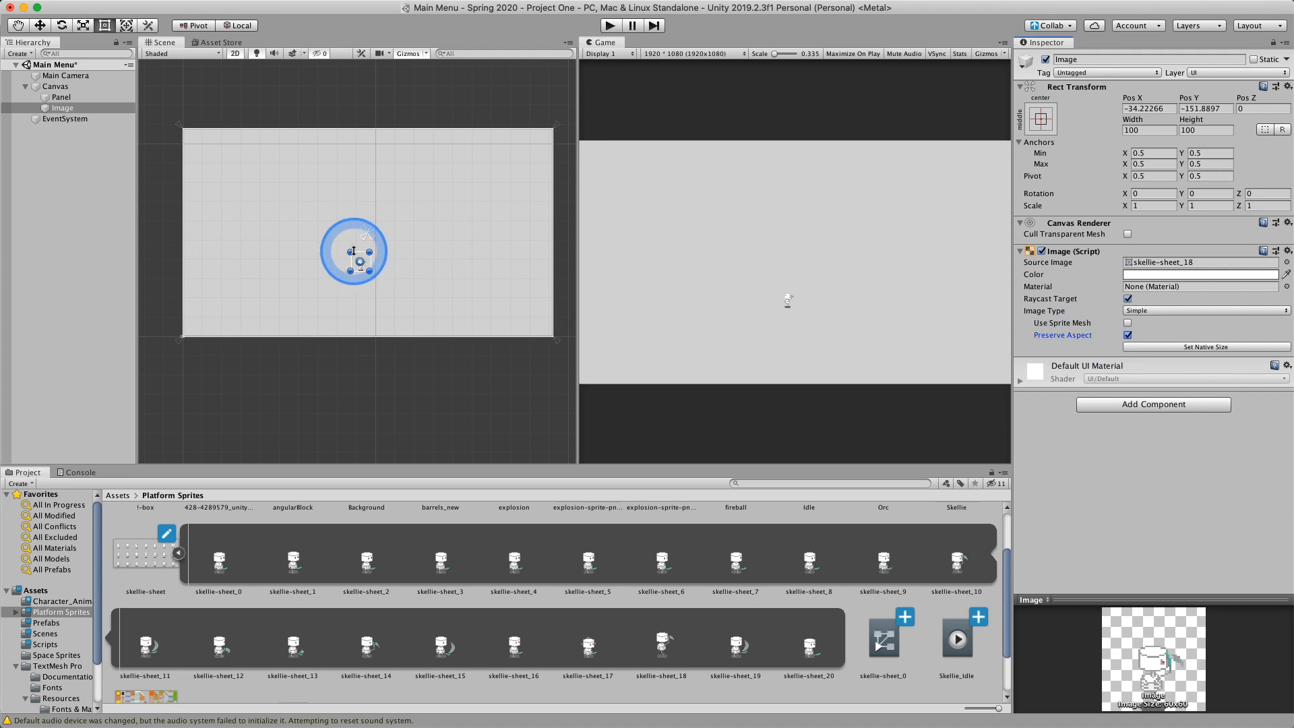
Step: Enlarge the skeleton Image to about 684 by 565 with Preserve Aspect enabled and place it in the canvas's left half
{"action": "left_click_drag", "start_coordinate": [354, 252], "coordinate": [354, 169]}
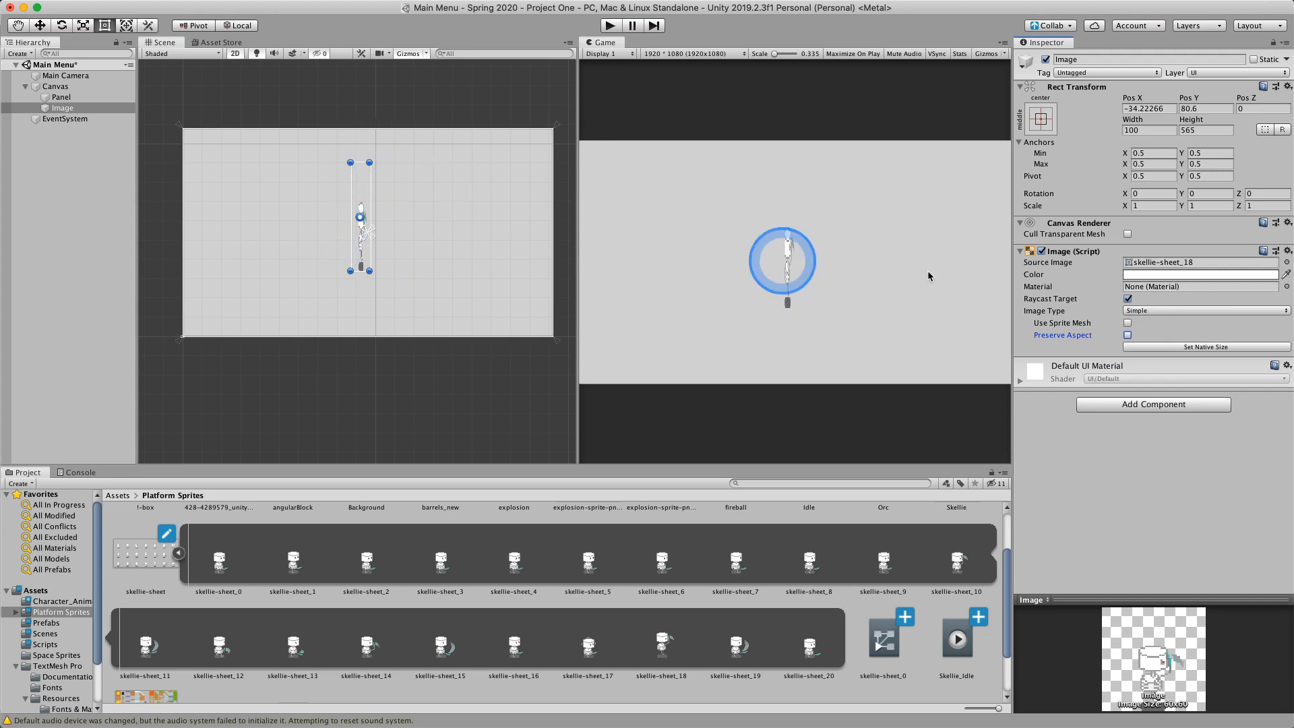
{"action": "left_click", "coordinate": [1128, 335]}
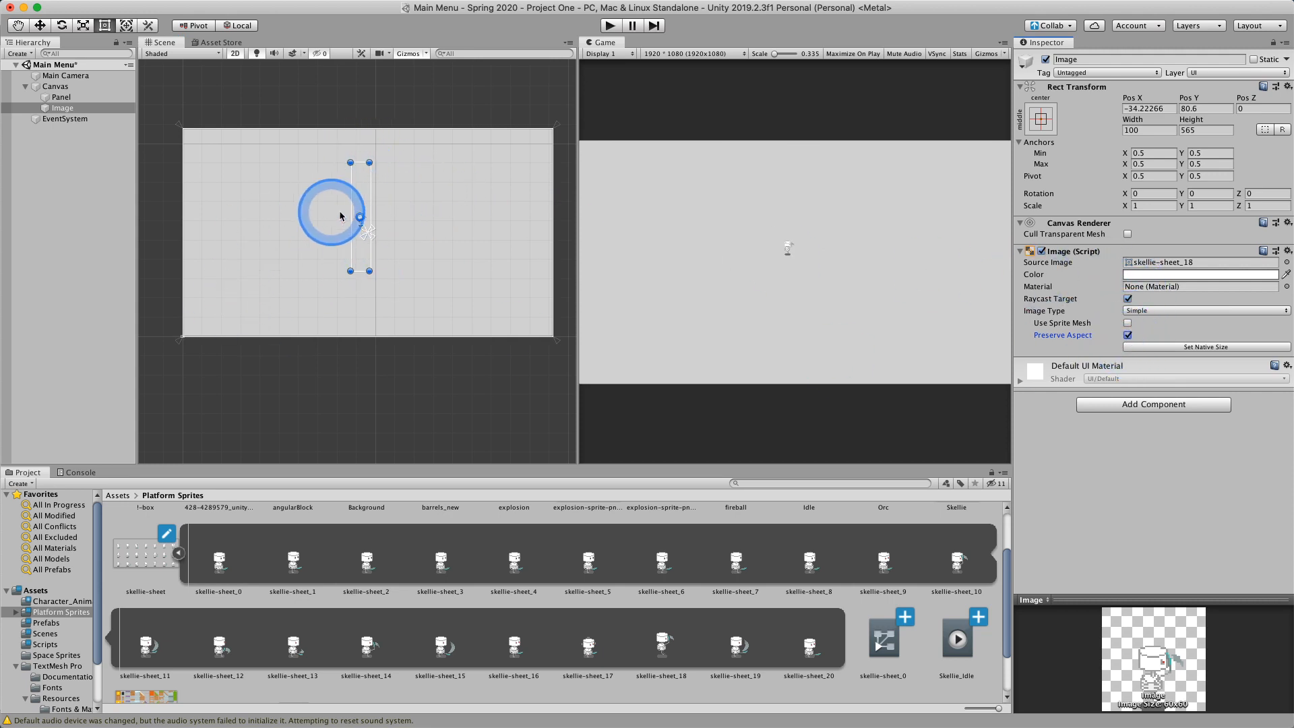
{"action": "left_click_drag", "start_coordinate": [349, 202], "coordinate": [248, 219]}
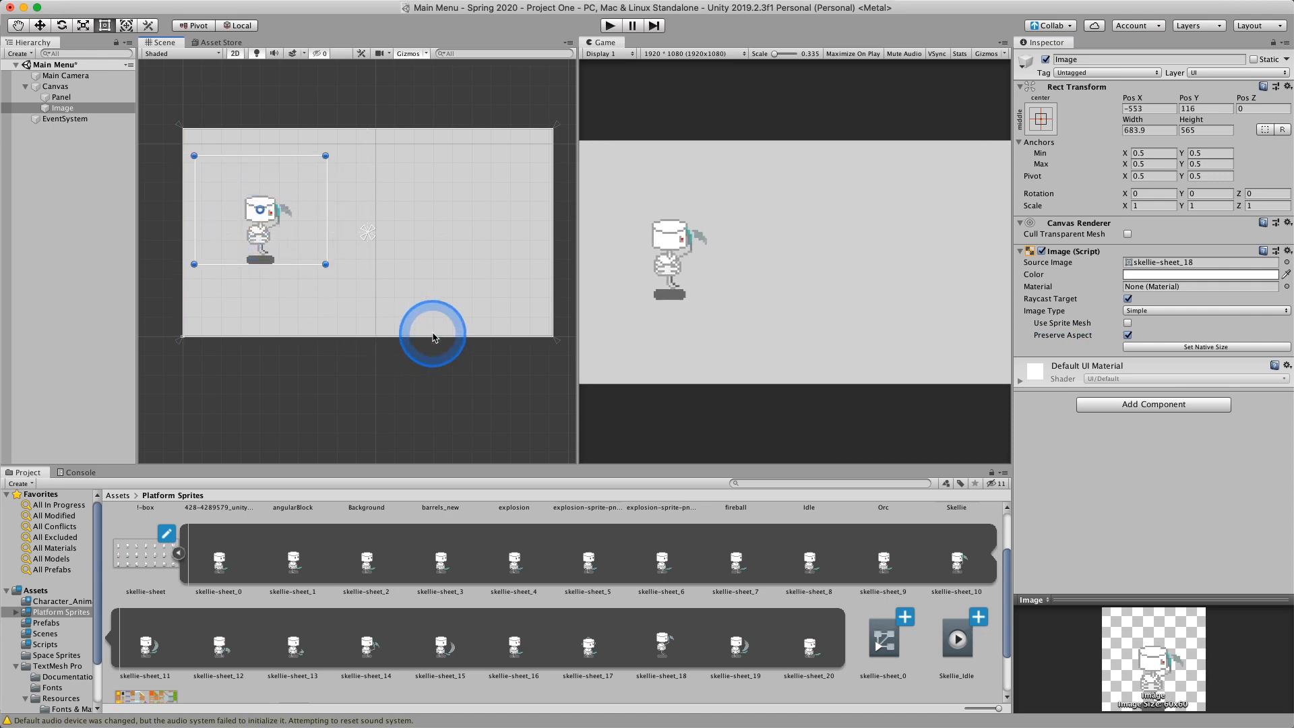
Step: Make the Image a child of the Panel and select the Panel in the scene
{"action": "left_click", "coordinate": [60, 109]}
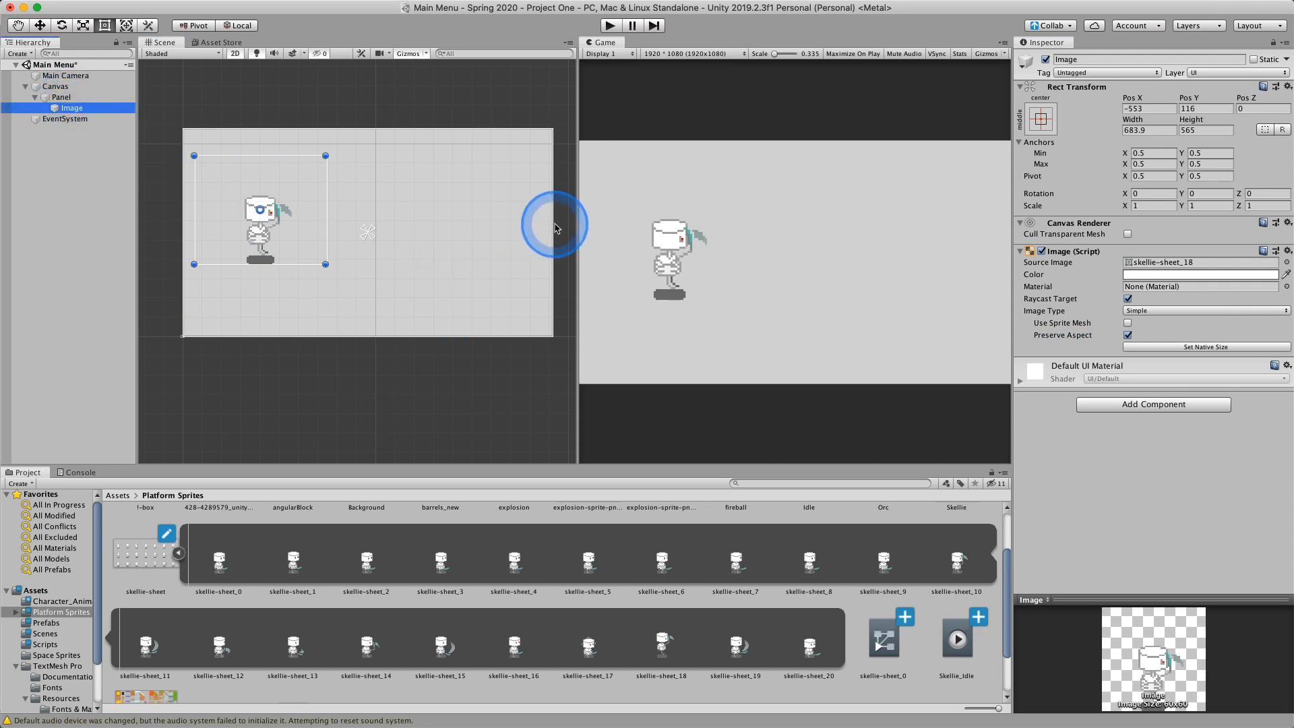
{"action": "left_click", "coordinate": [536, 178]}
{"action": "mouse_move", "coordinate": [552, 174]}
{"action": "left_mouse_down"}
{"action": "mouse_move", "coordinate": [410, 182]}
{"action": "mouse_move", "coordinate": [552, 183]}
{"action": "left_mouse_up"}
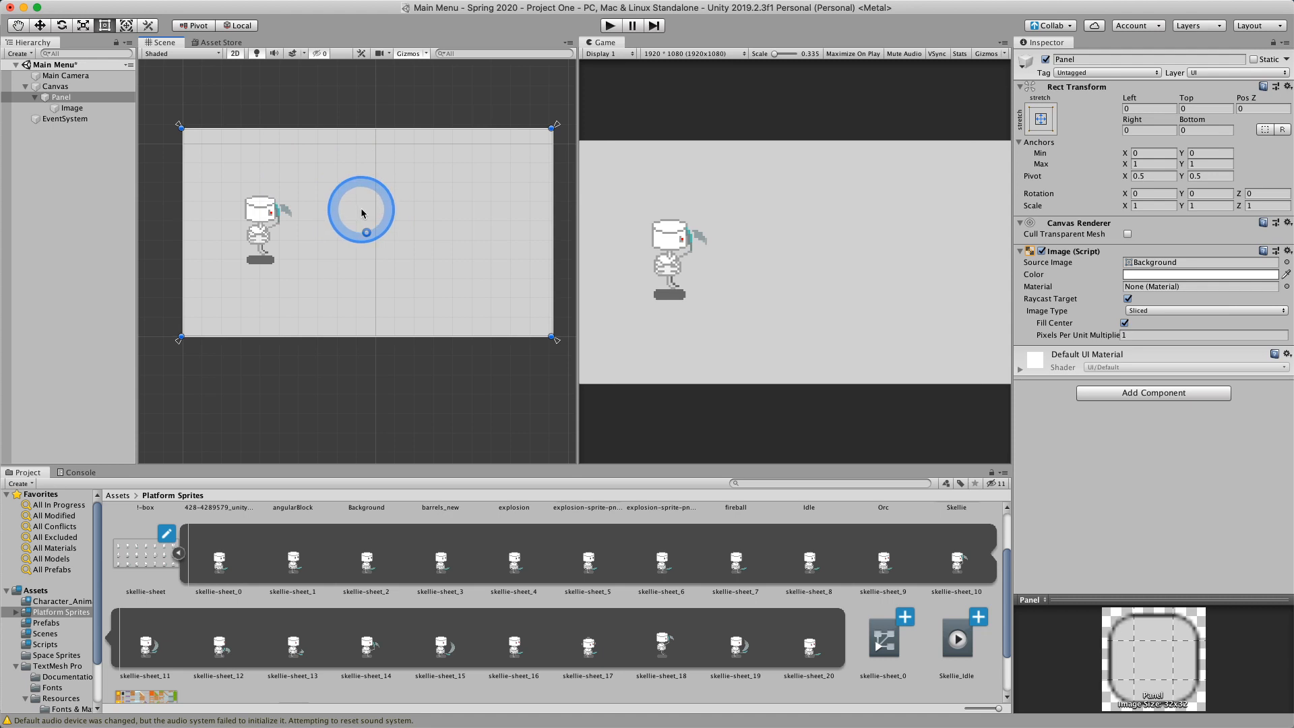
Step: Add a TextMeshPro text to the Canvas and move it to the canvas's upper right, at about X 473, Y 359
{"action": "left_click", "coordinate": [17, 53]}
{"action": "mouse_move", "coordinate": [41, 154]}
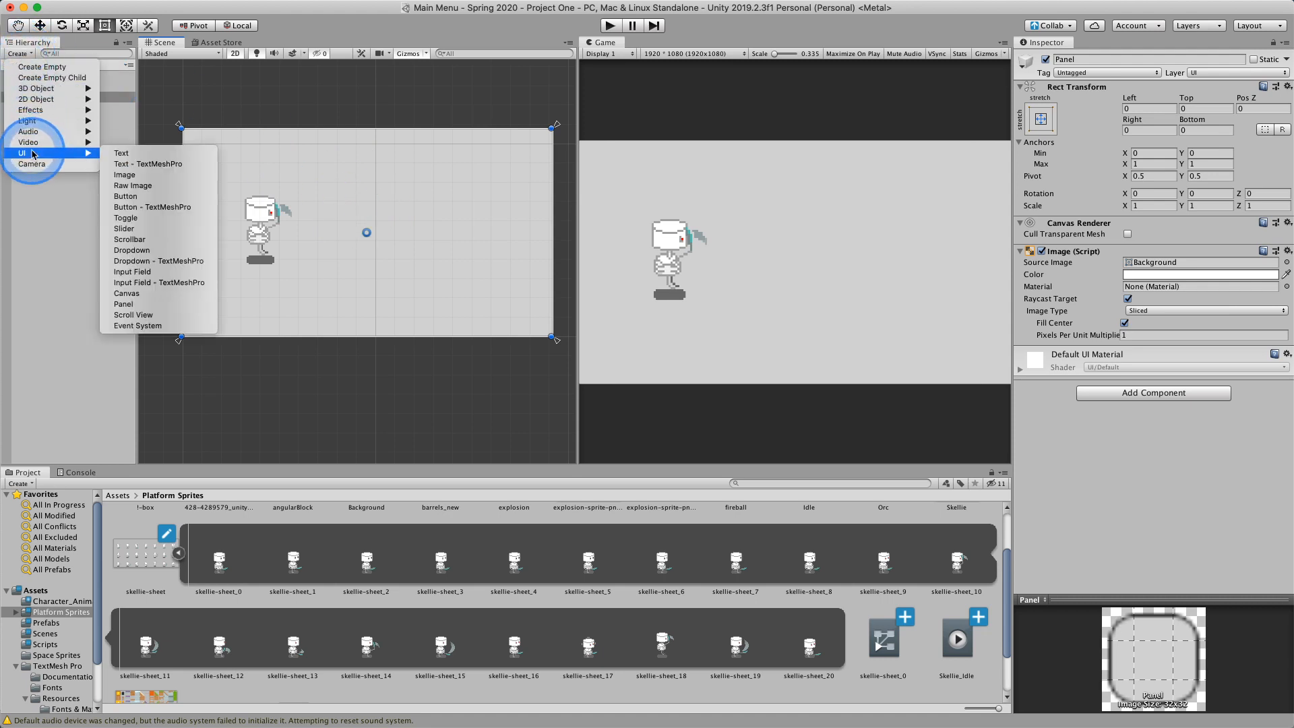
{"action": "left_click", "coordinate": [153, 165]}
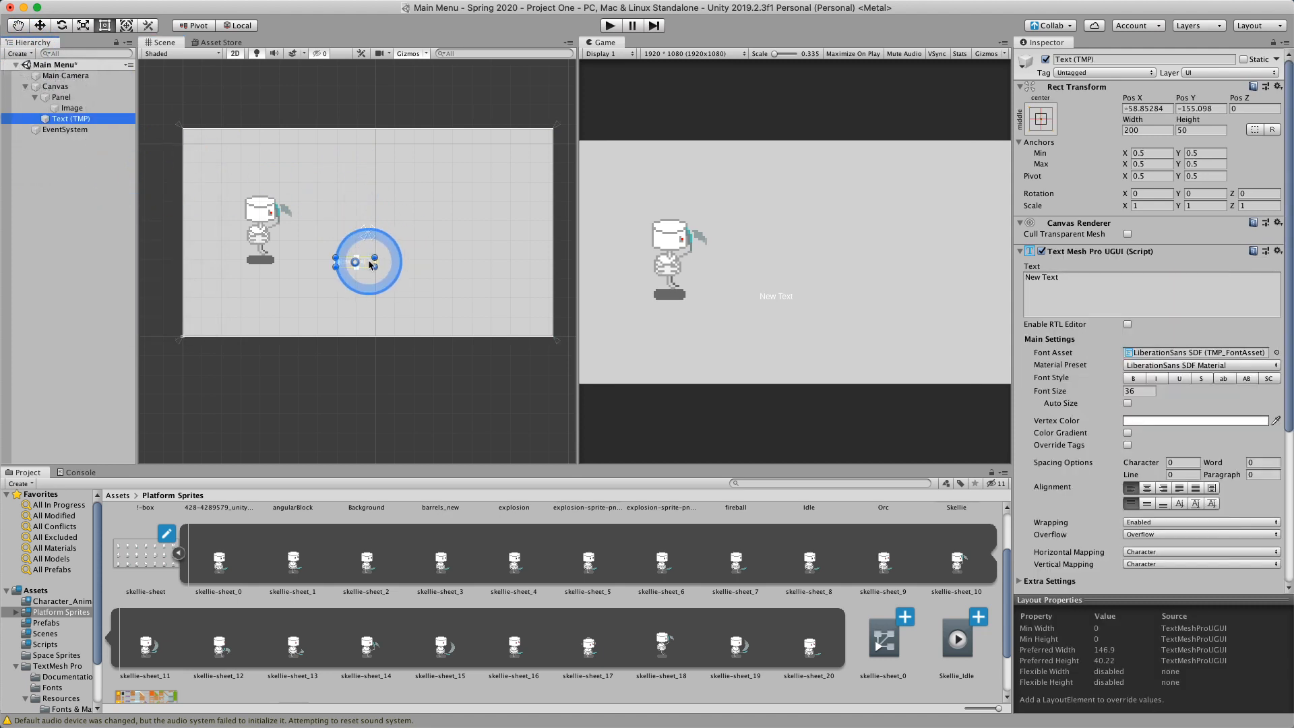
{"action": "left_click", "coordinate": [374, 259]}
{"action": "left_click_drag", "start_coordinate": [374, 259], "coordinate": [470, 164]}
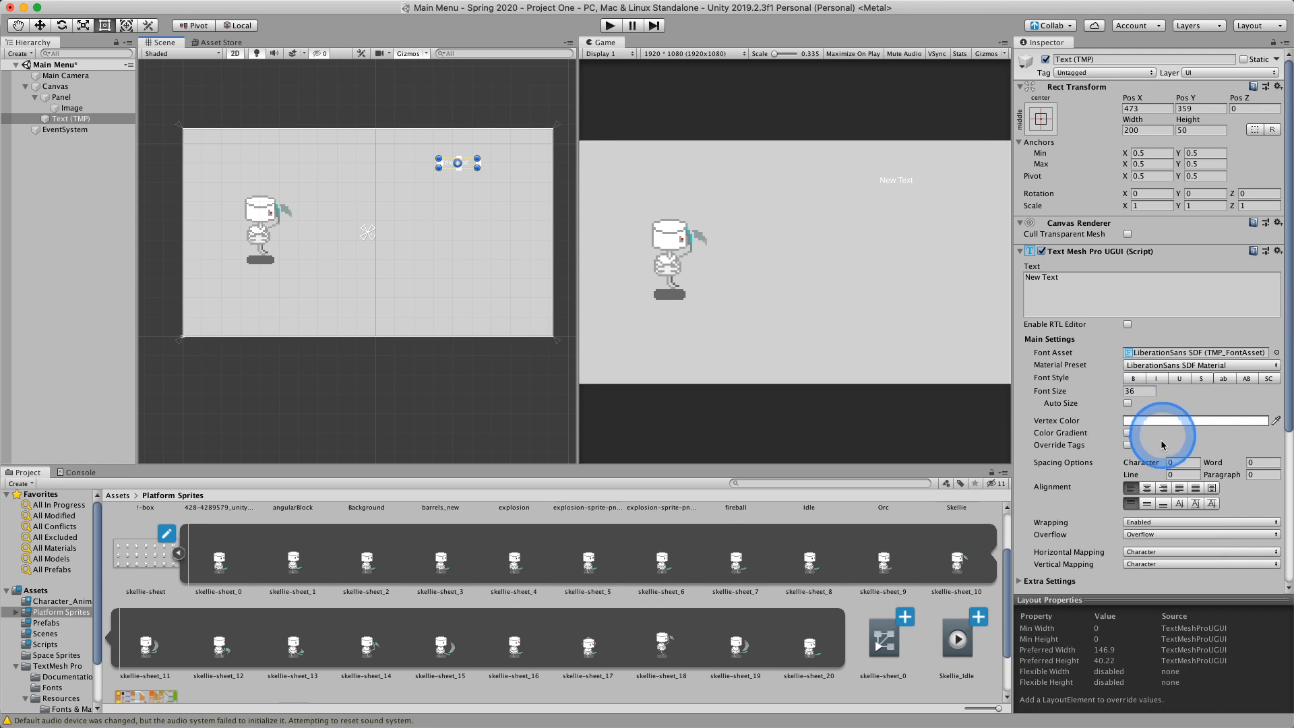
Step: Enlarge the text box toward its lower right and turn on Auto Size for the font
{"action": "scroll", "coordinate": [1138, 429], "scroll_direction": "down", "scroll_amount": 5}
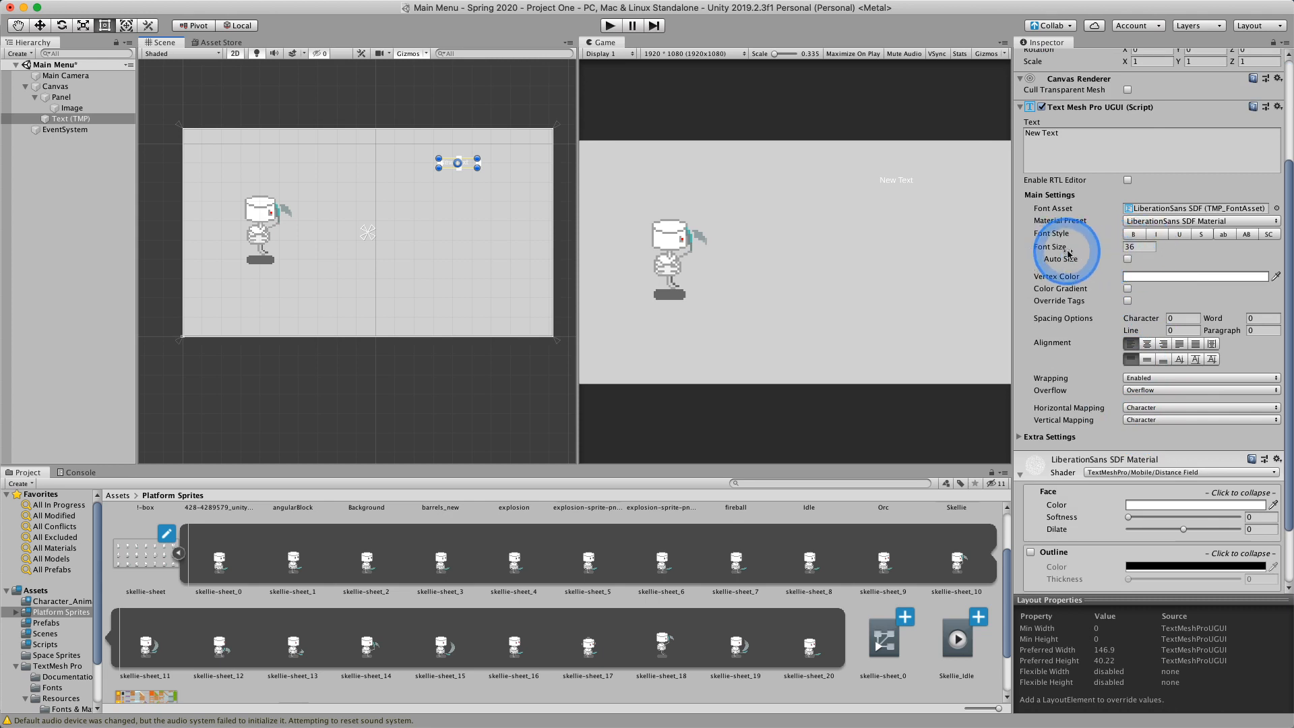
{"action": "left_click_drag", "start_coordinate": [477, 165], "coordinate": [527, 186]}
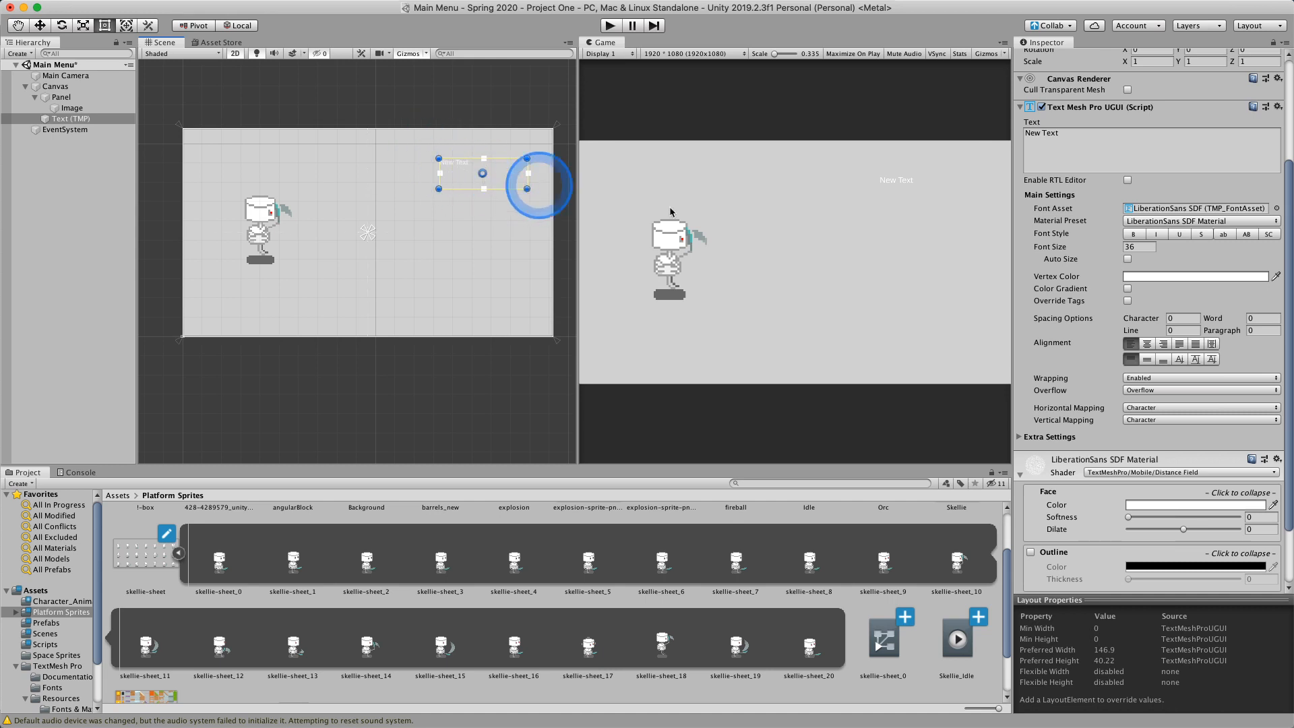
{"action": "left_click", "coordinate": [1128, 259]}
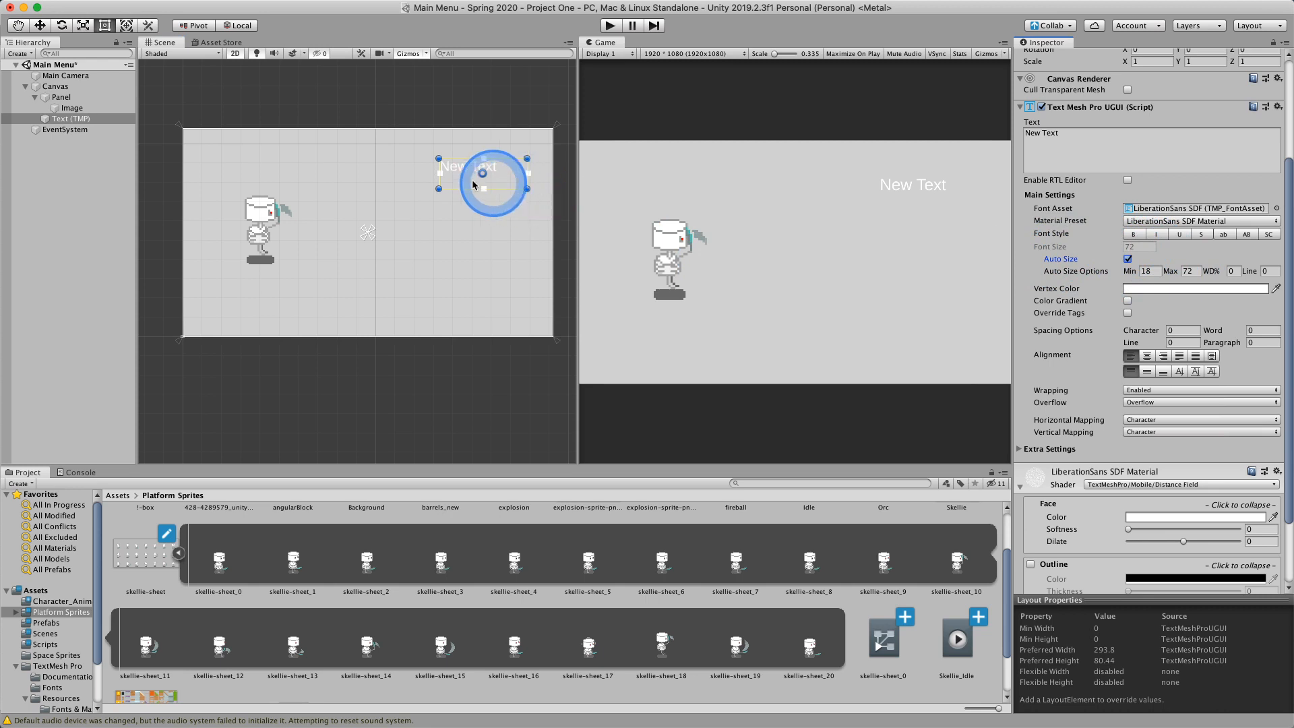
Step: Extend the text box toward its upper left and set the maximum auto size to 150 after trying 100
{"action": "left_click_drag", "start_coordinate": [439, 159], "coordinate": [397, 146]}
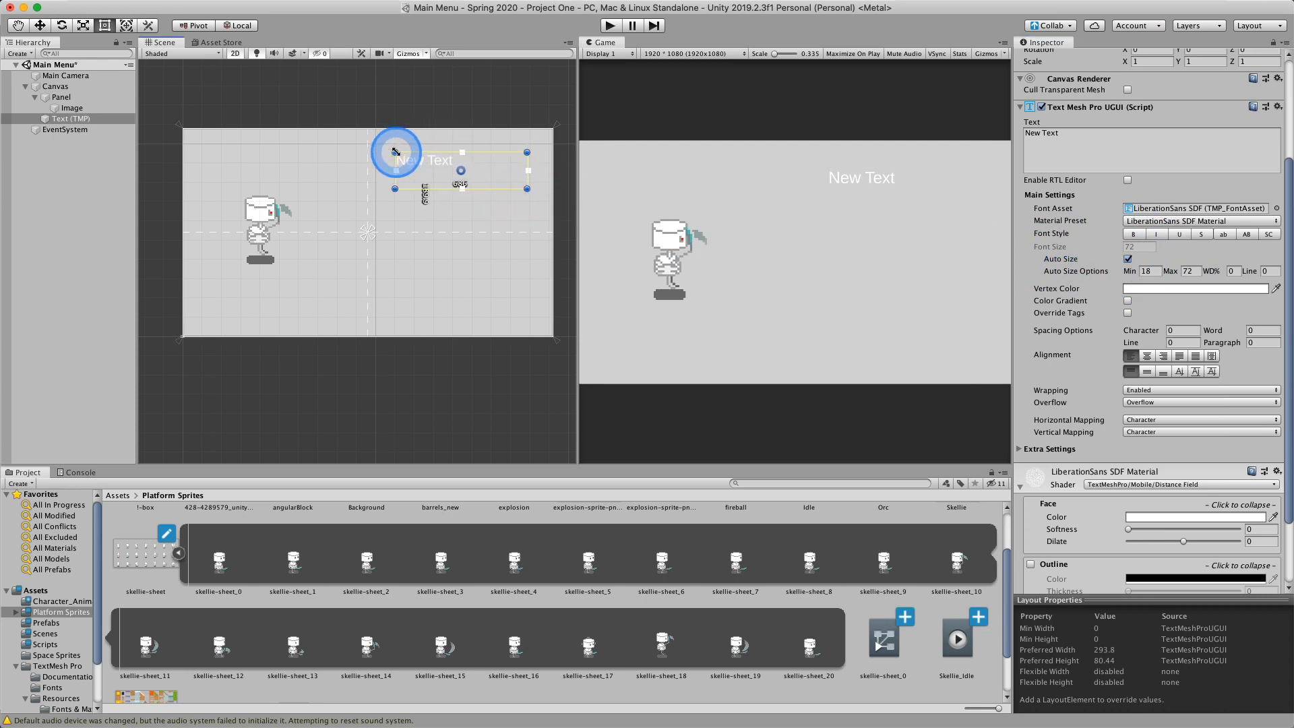
{"action": "left_click", "coordinate": [1188, 271]}
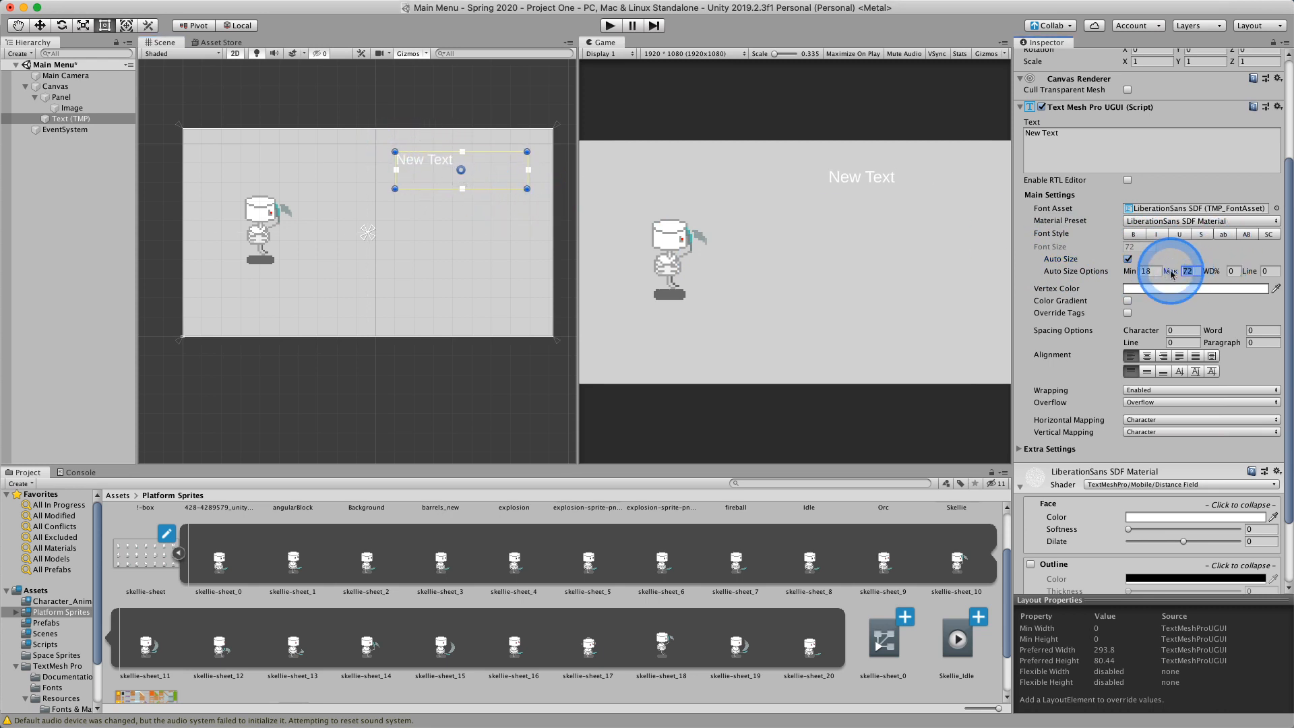
{"action": "type", "text": "100"}
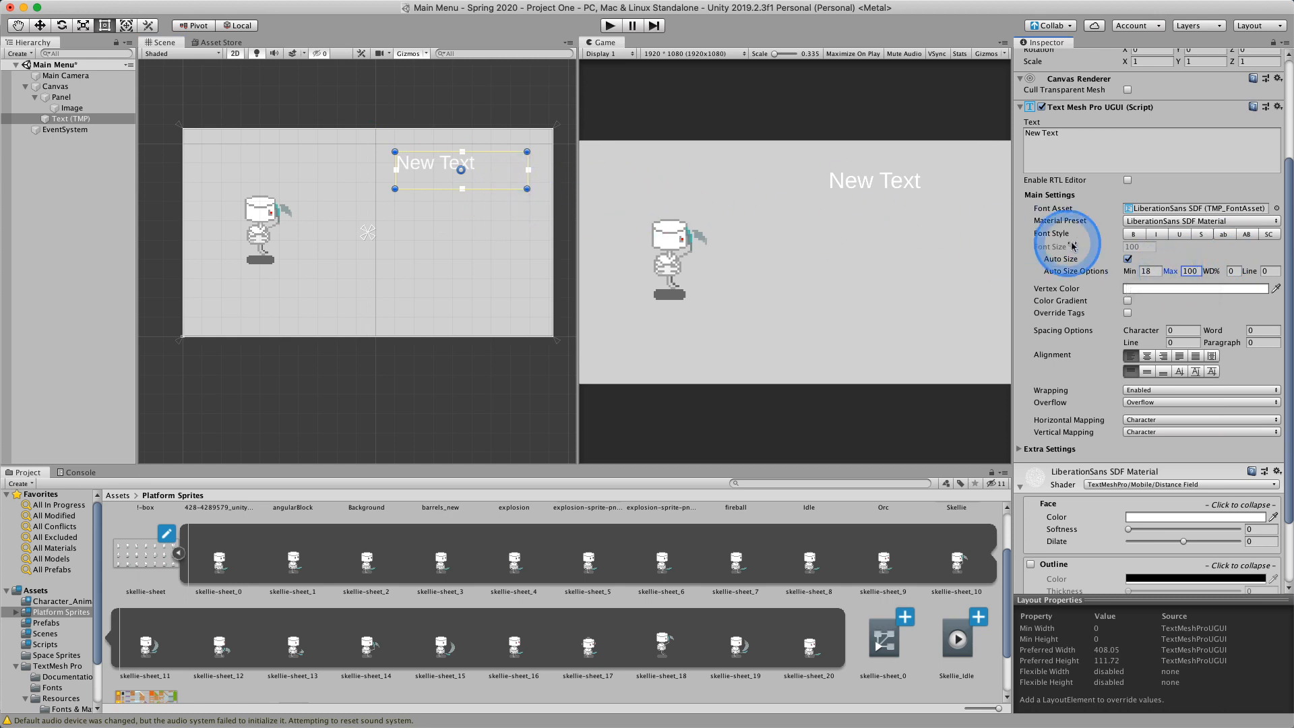
{"action": "left_click", "coordinate": [1191, 271]}
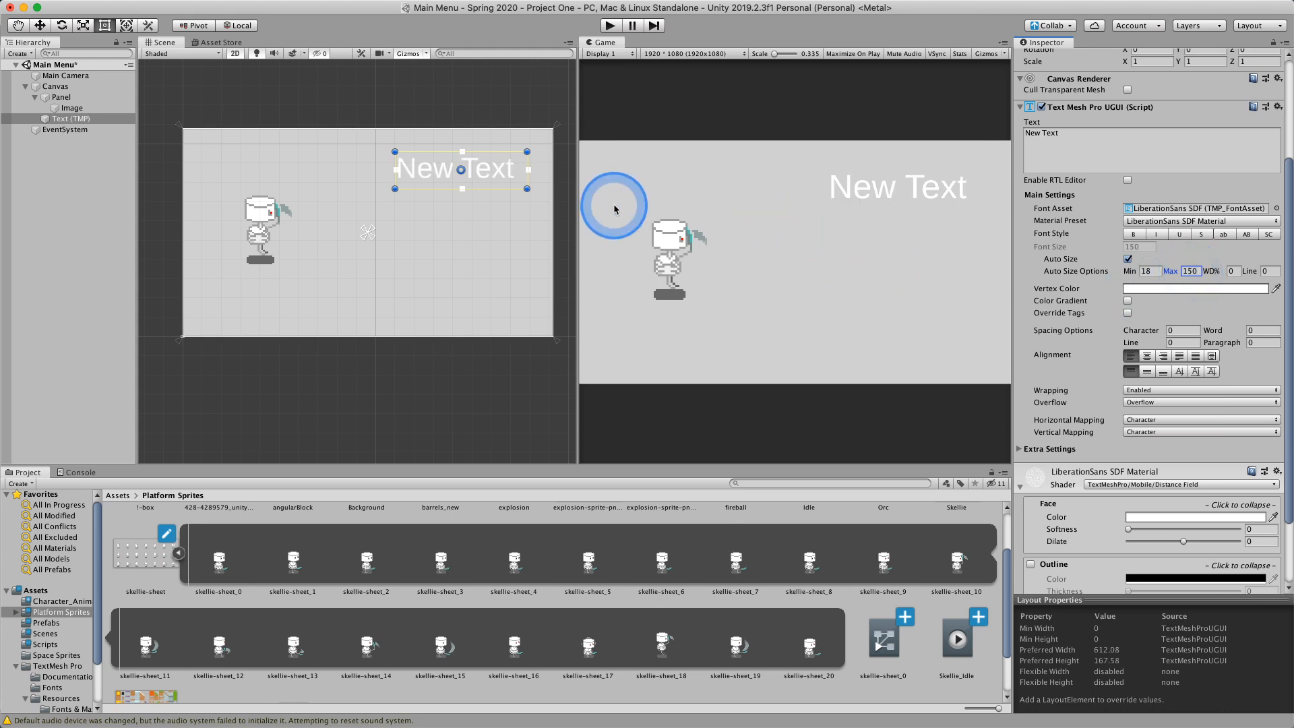
Step: Test the auto sizing by shrinking the text box to a tiny size and stretching it out again
{"action": "left_click", "coordinate": [527, 190]}
{"action": "left_click_drag", "start_coordinate": [521, 186], "coordinate": [459, 168]}
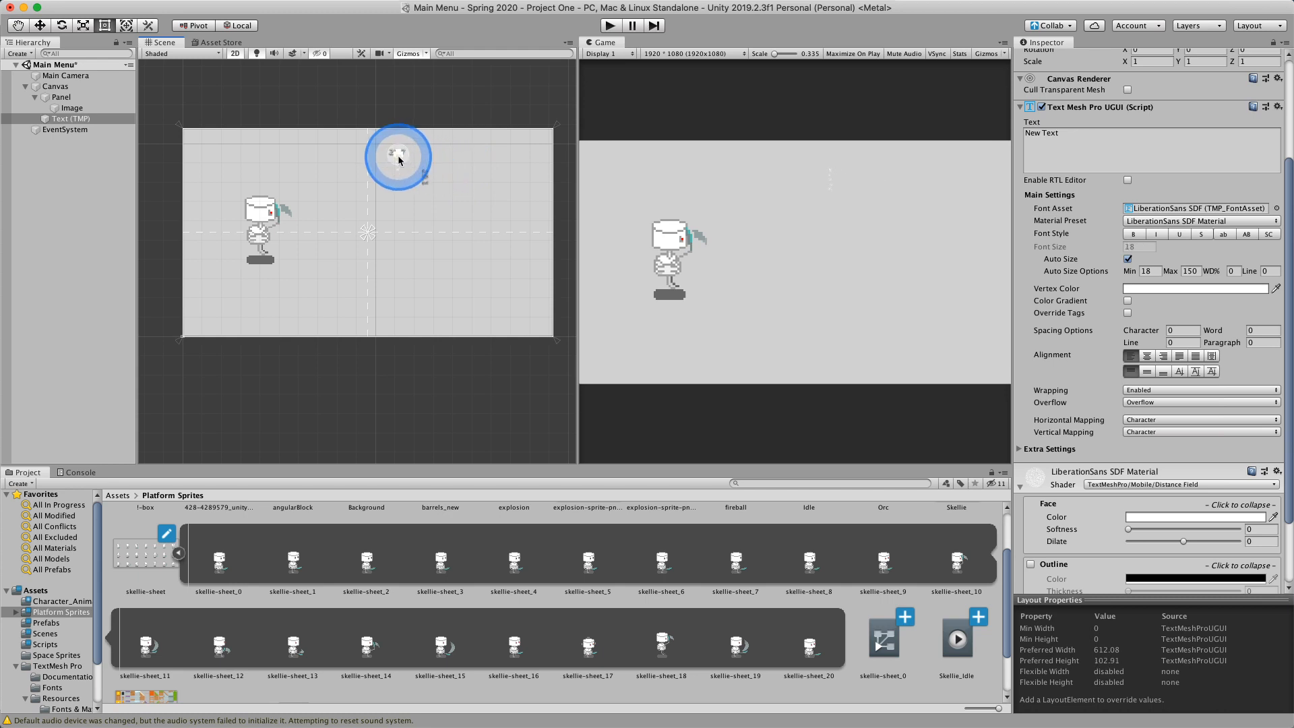
{"action": "scroll", "coordinate": [398, 159], "scroll_direction": "up", "scroll_amount": 10}
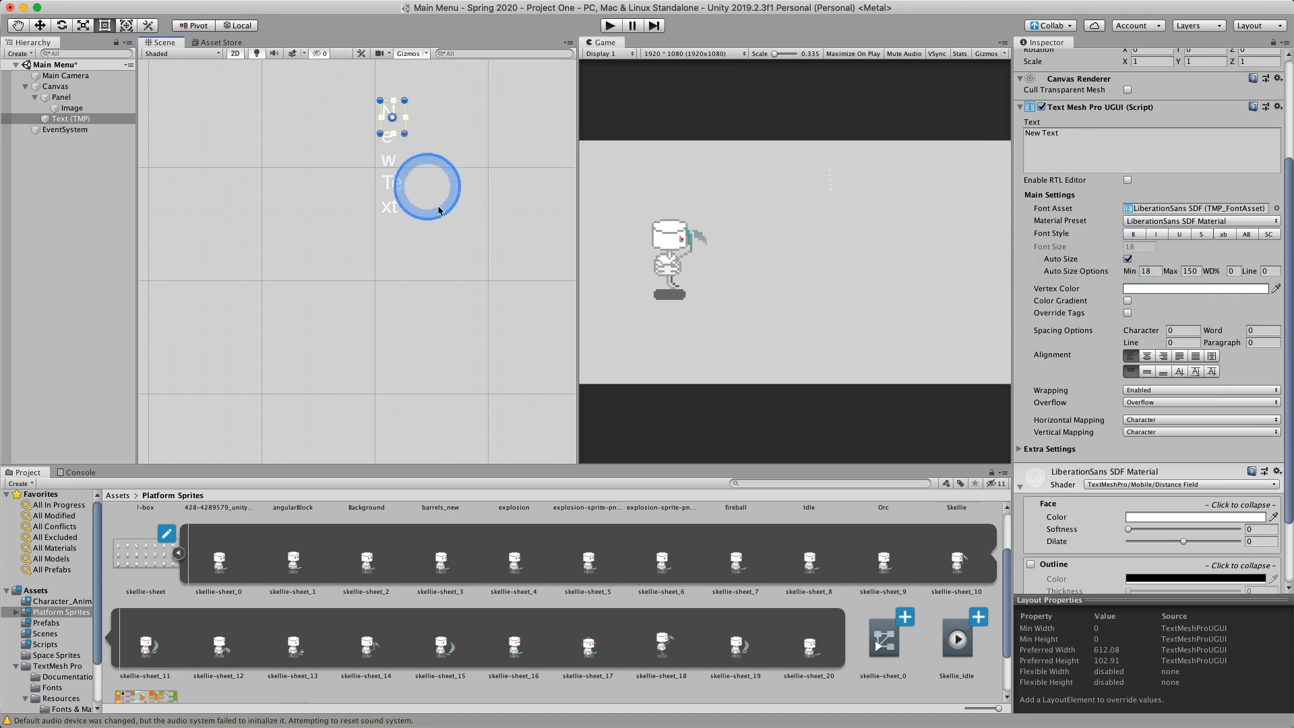
{"action": "scroll", "coordinate": [478, 290], "scroll_direction": "down", "scroll_amount": 3}
{"action": "scroll", "coordinate": [493, 297], "scroll_direction": "down", "scroll_amount": 3}
{"action": "middle_click_drag", "start_coordinate": [515, 349], "coordinate": [405, 262]}
{"action": "scroll", "coordinate": [406, 264], "scroll_direction": "down", "scroll_amount": 2}
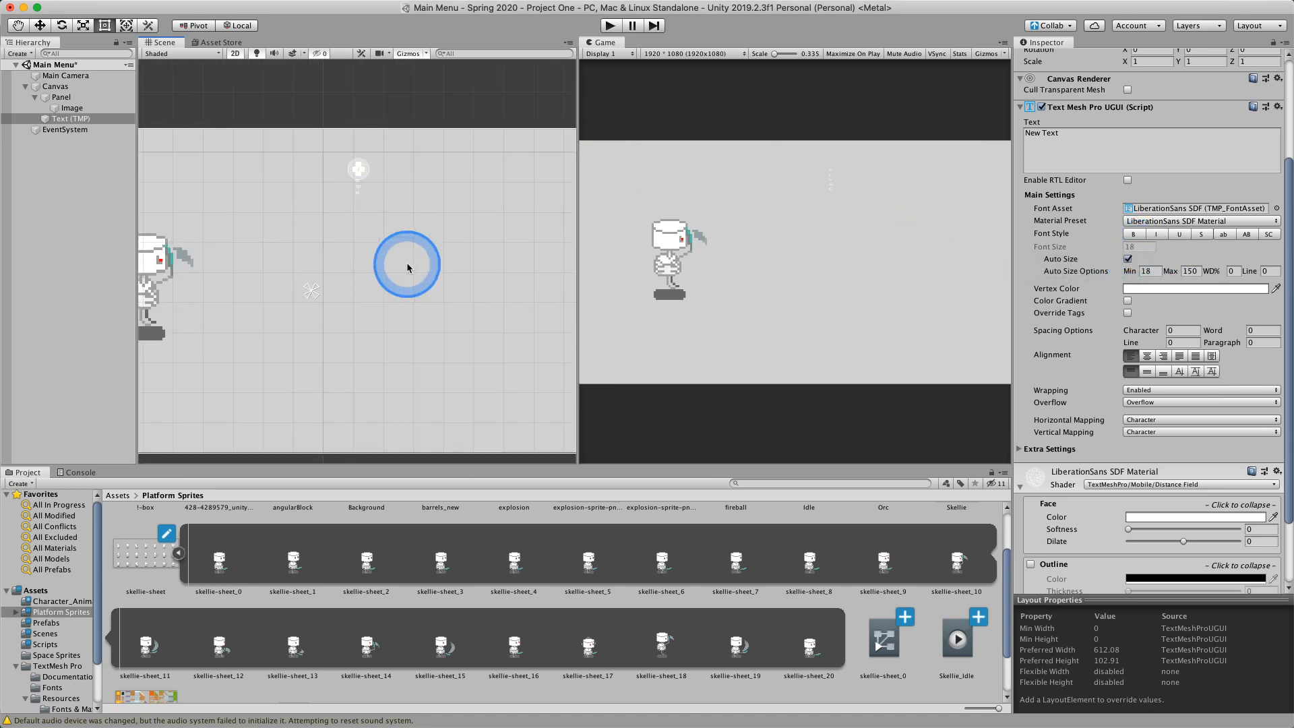
{"action": "scroll", "coordinate": [381, 242], "scroll_direction": "up", "scroll_amount": 5}
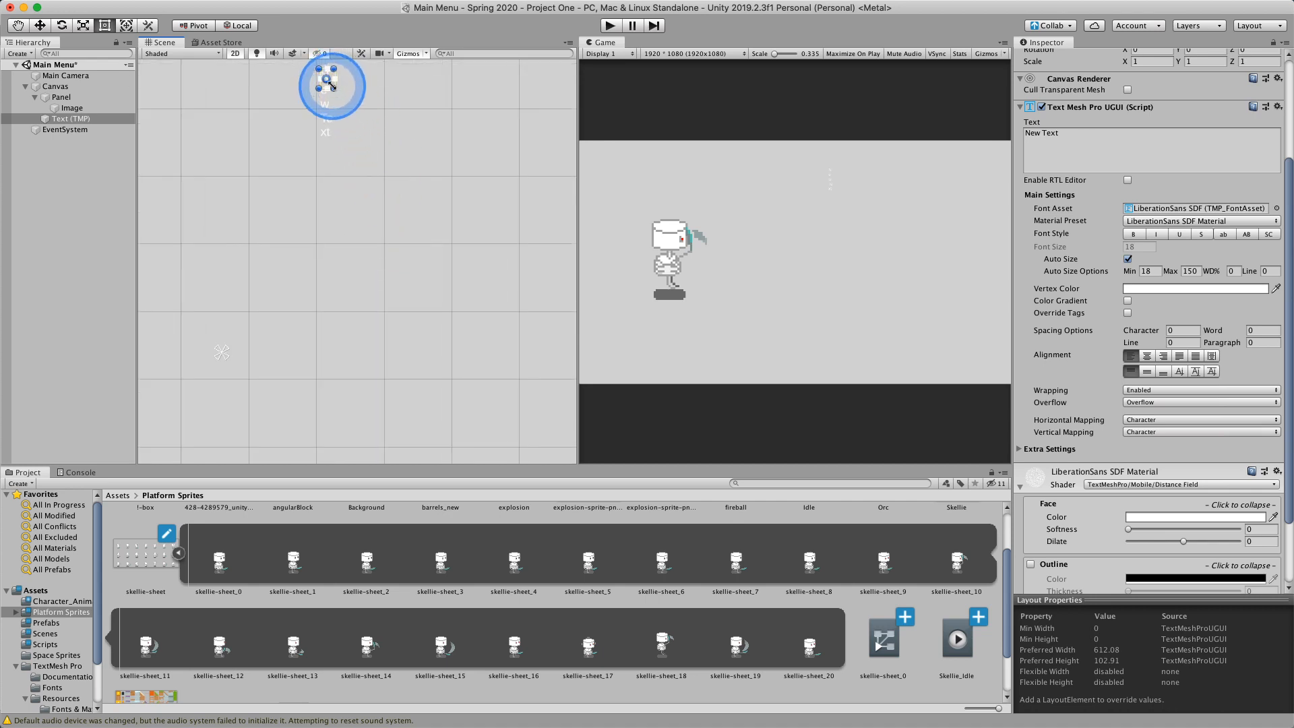
{"action": "left_click_drag", "start_coordinate": [329, 85], "coordinate": [587, 144]}
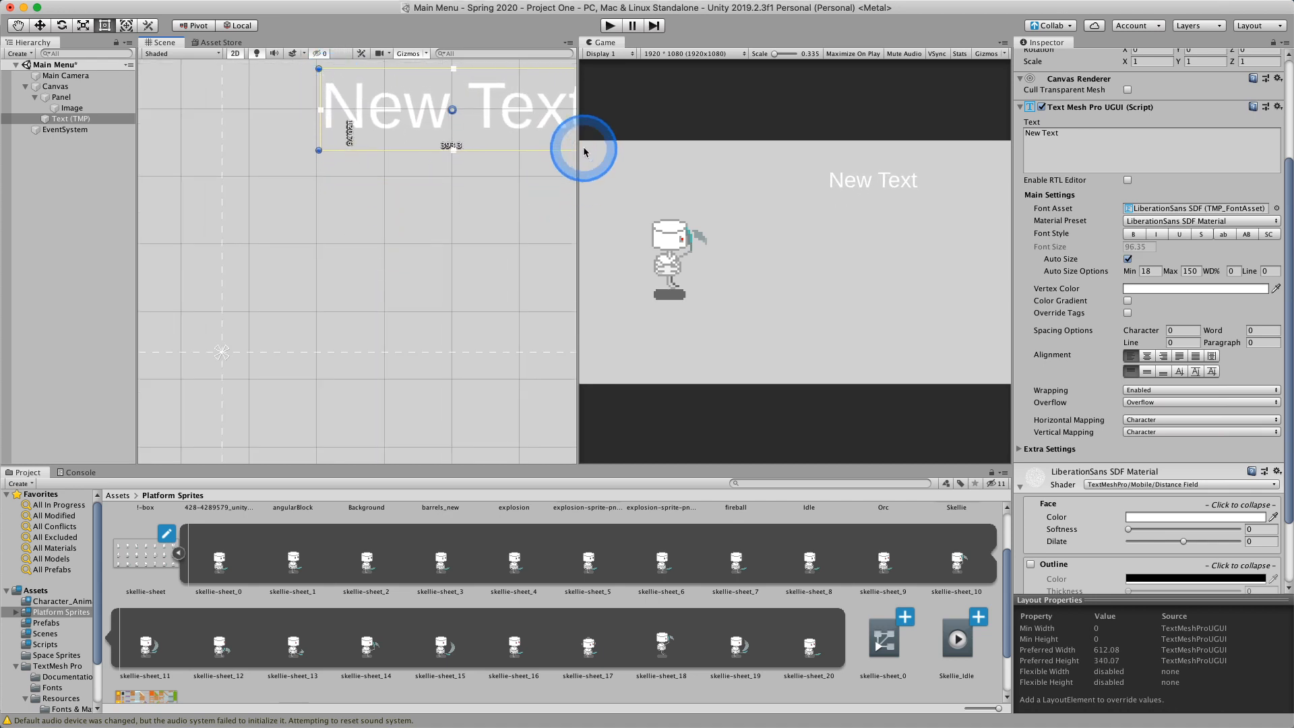
Step: Resize the text box to hold the text at its maximum size and position it in the canvas's upper right
{"action": "scroll", "coordinate": [477, 311], "scroll_direction": "down", "scroll_amount": 1}
{"action": "scroll", "coordinate": [479, 308], "scroll_direction": "down", "scroll_amount": 2}
{"action": "scroll", "coordinate": [481, 307], "scroll_direction": "down", "scroll_amount": 2}
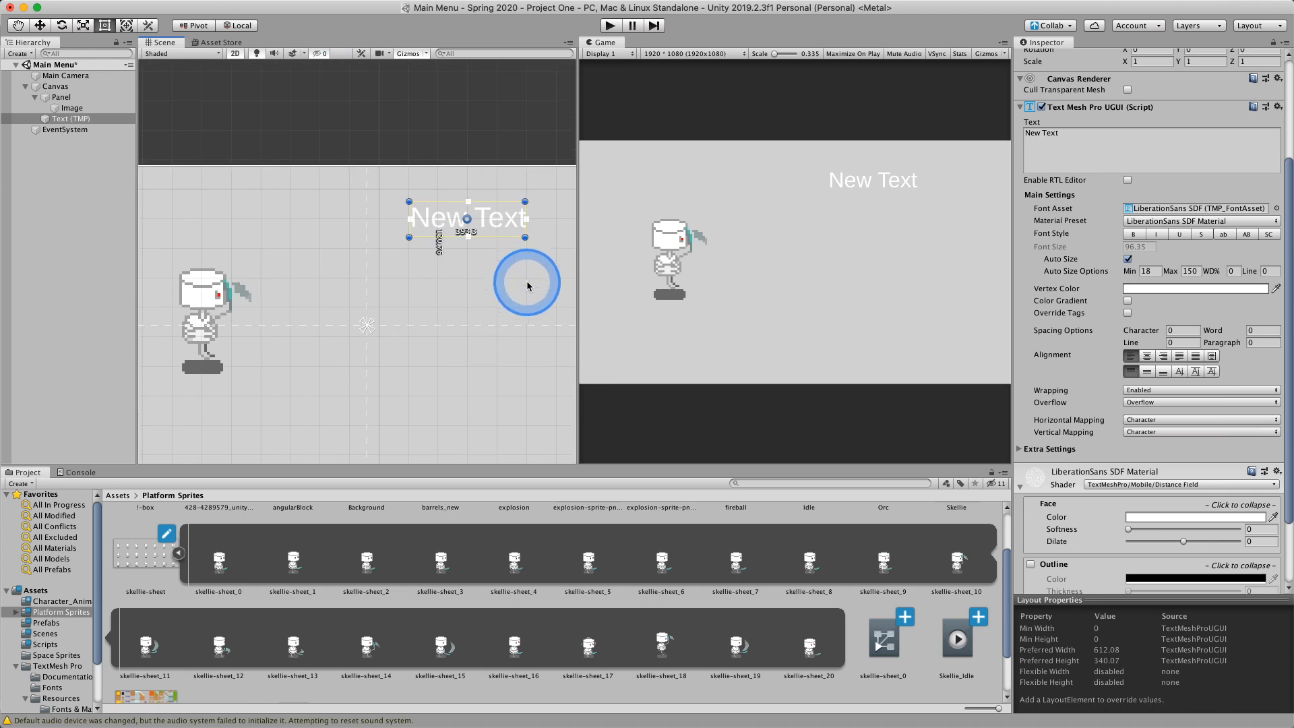
{"action": "scroll", "coordinate": [479, 280], "scroll_direction": "down", "scroll_amount": 3}
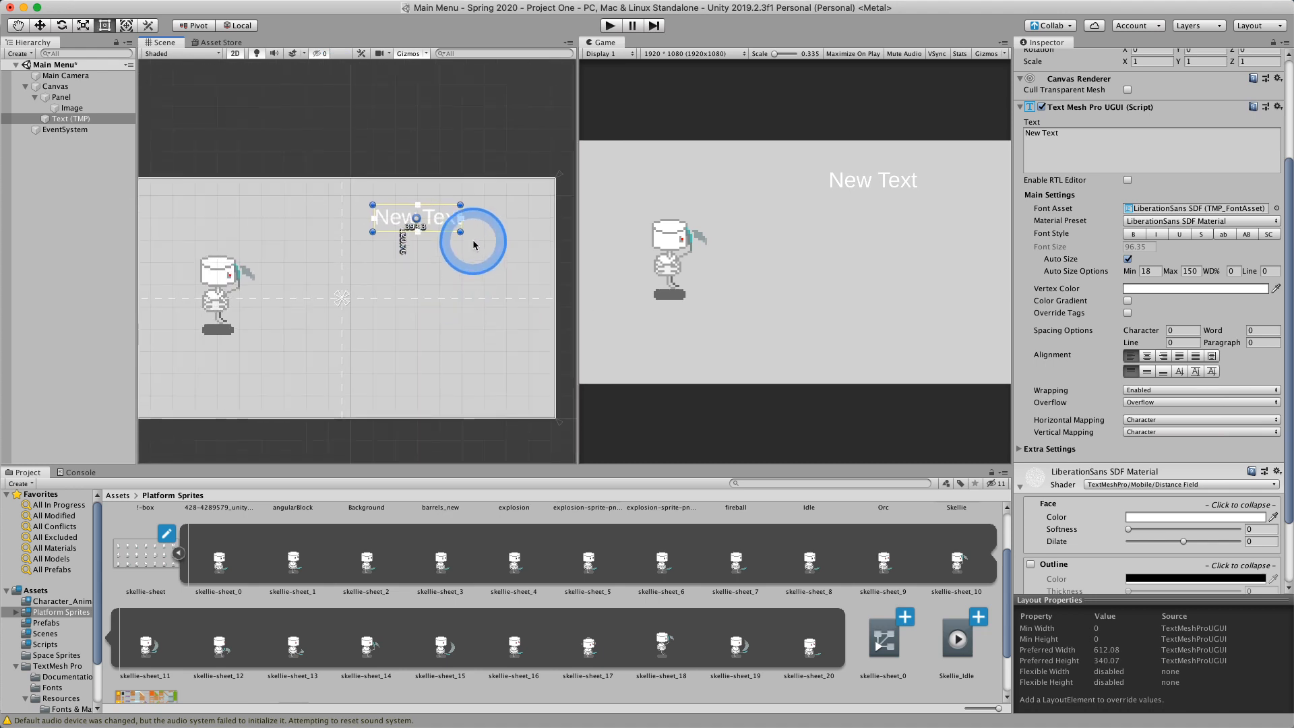
{"action": "mouse_move", "coordinate": [461, 232]}
{"action": "left_mouse_down"}
{"action": "mouse_move", "coordinate": [527, 251]}
{"action": "mouse_move", "coordinate": [452, 223]}
{"action": "left_mouse_up"}
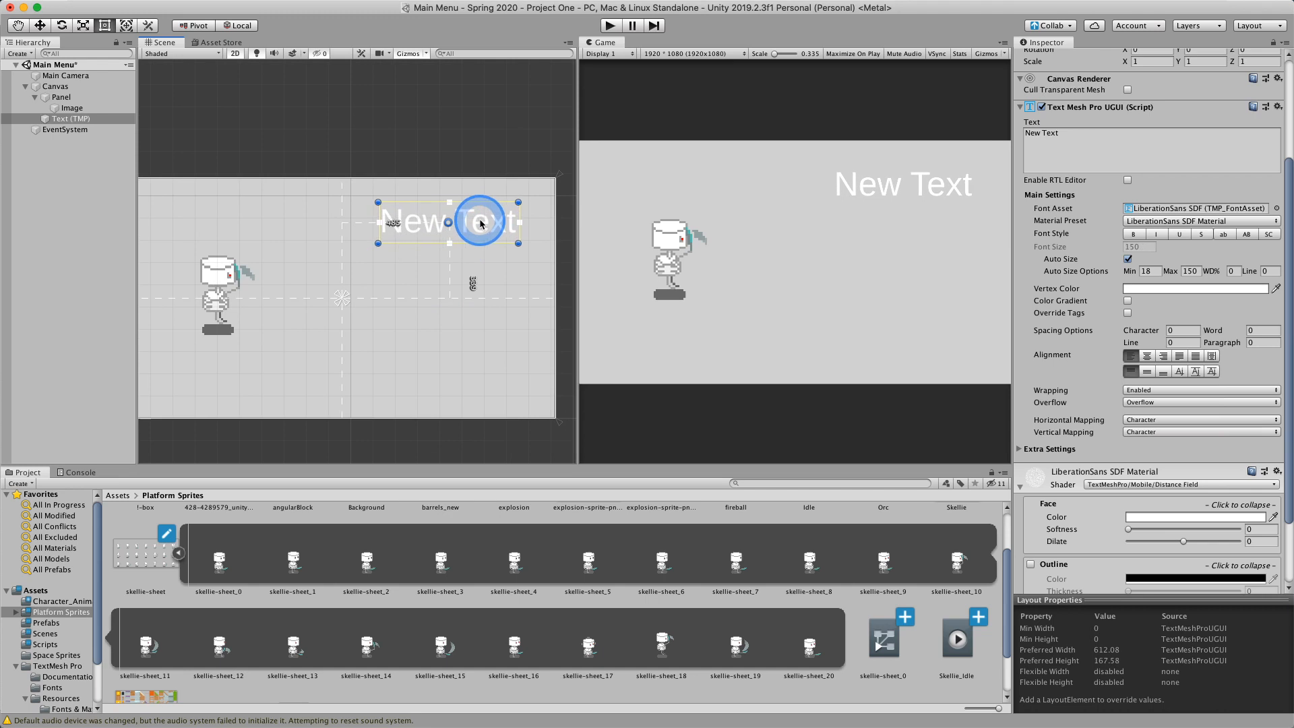
Step: Center the text horizontally and vertically in its box and change its wording to "Skellie's Adventure"
{"action": "left_click", "coordinate": [1150, 359]}
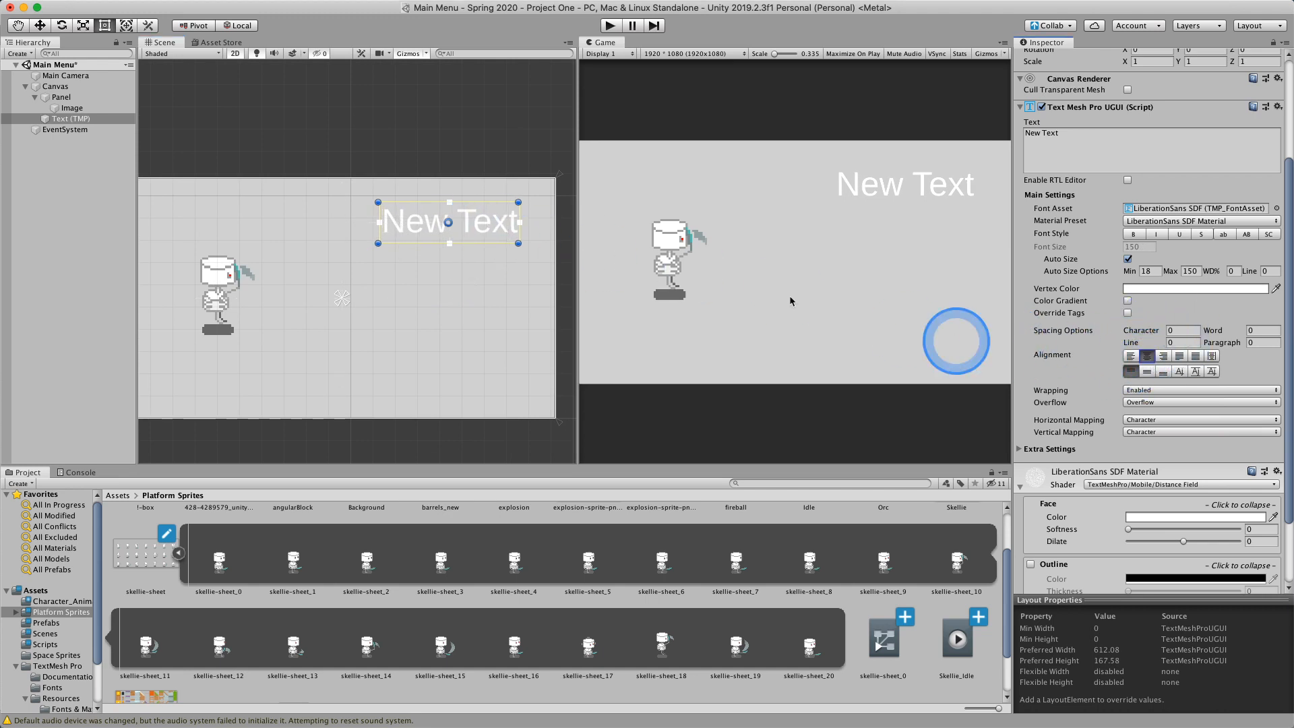
{"action": "left_click", "coordinate": [1149, 373]}
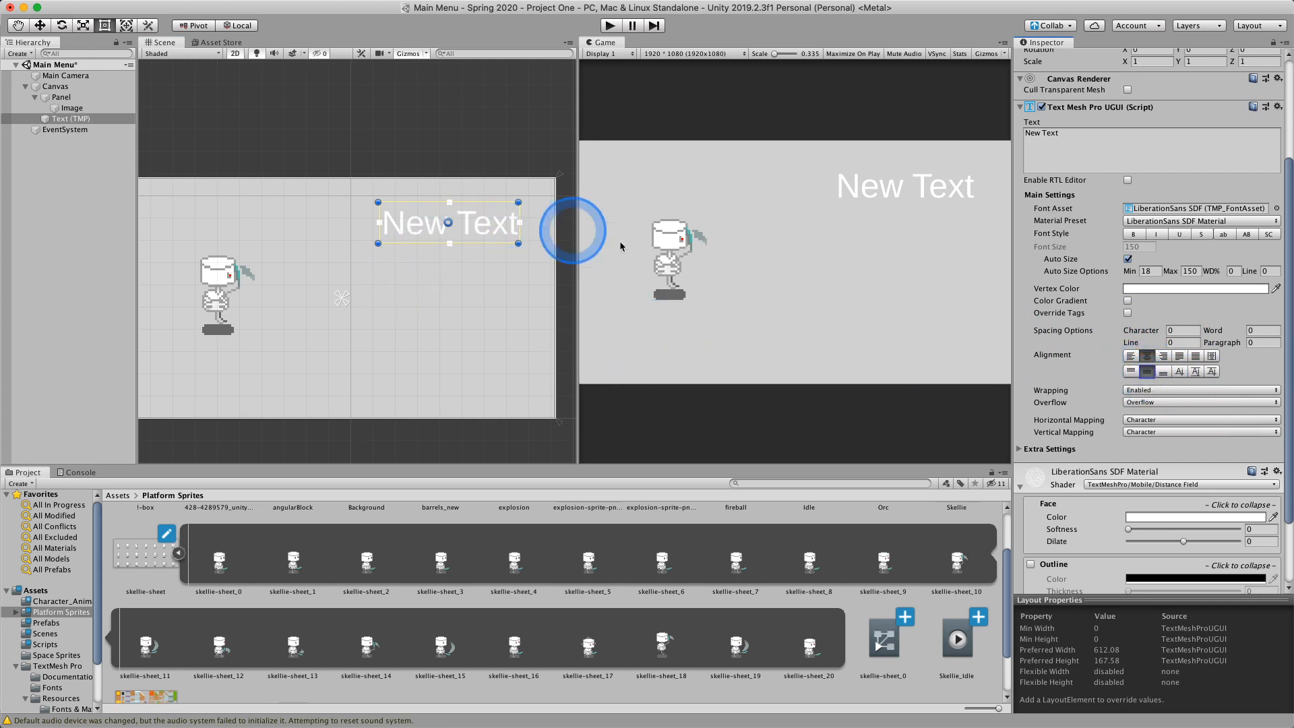
{"action": "left_click", "coordinate": [1067, 142]}
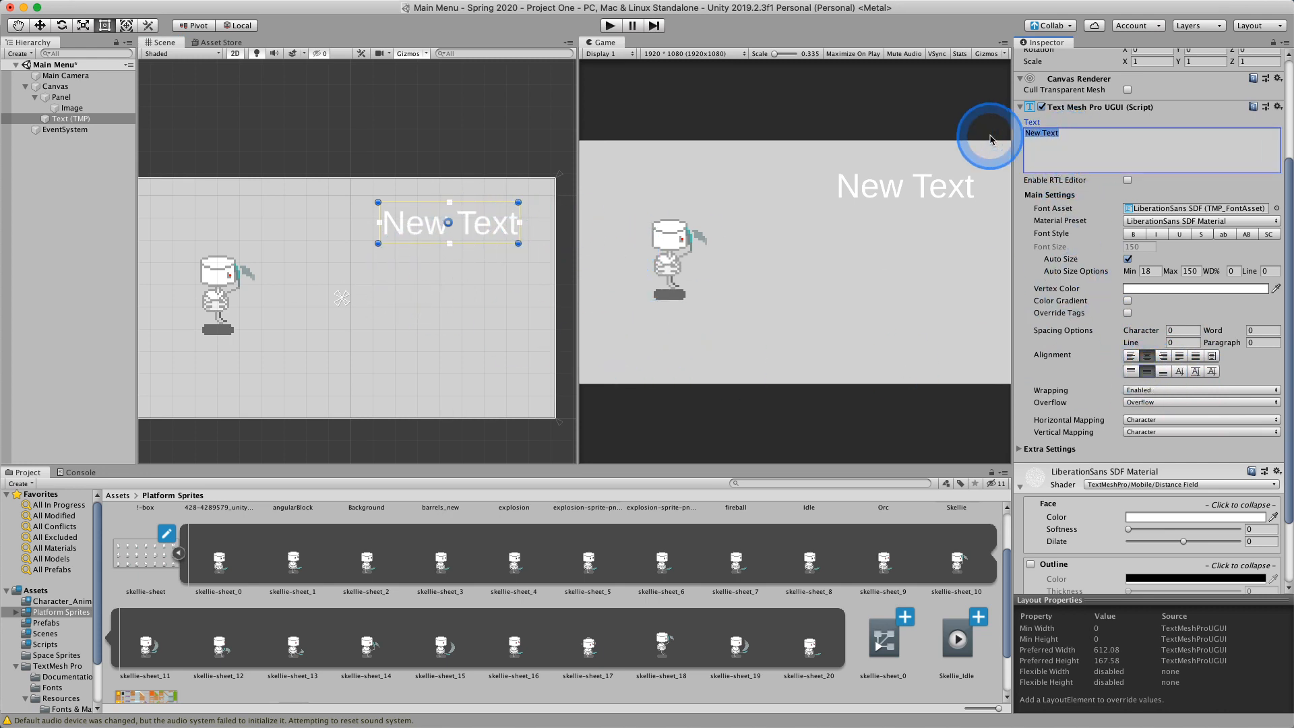
{"action": "type", "text": "Ske"}
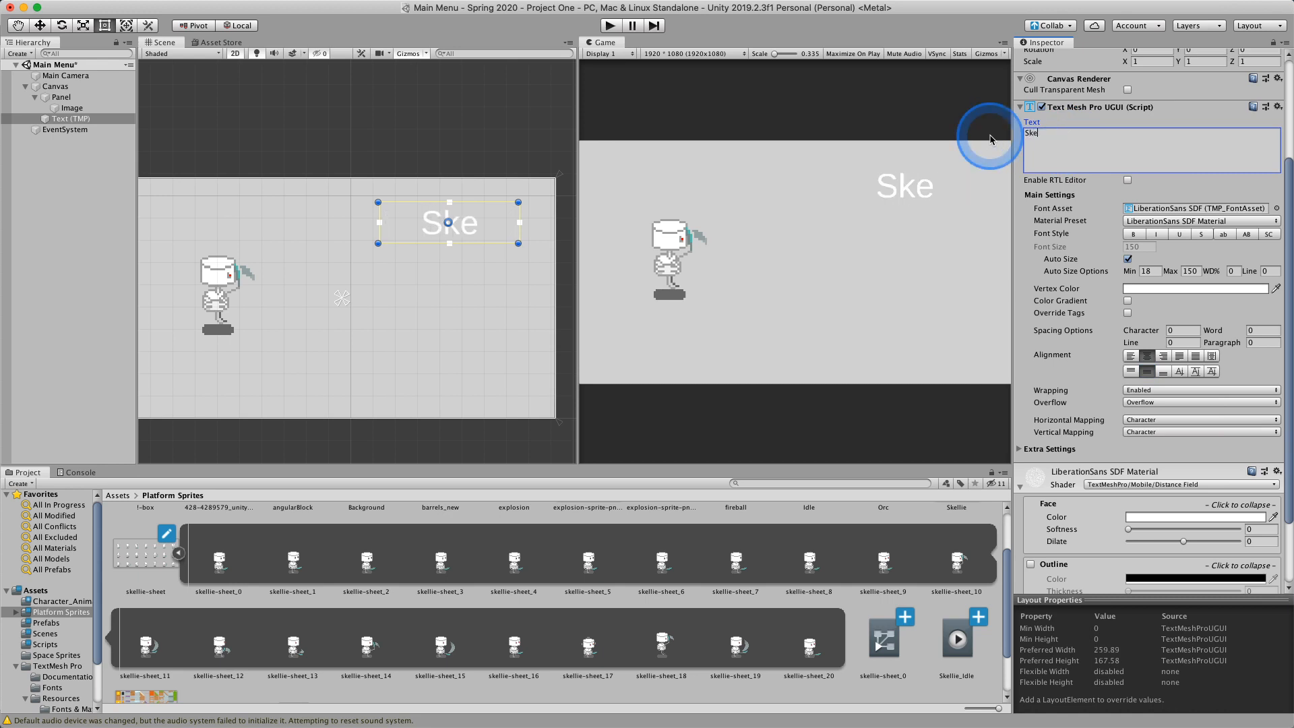
{"action": "type", "text": "llie's Adventure"}
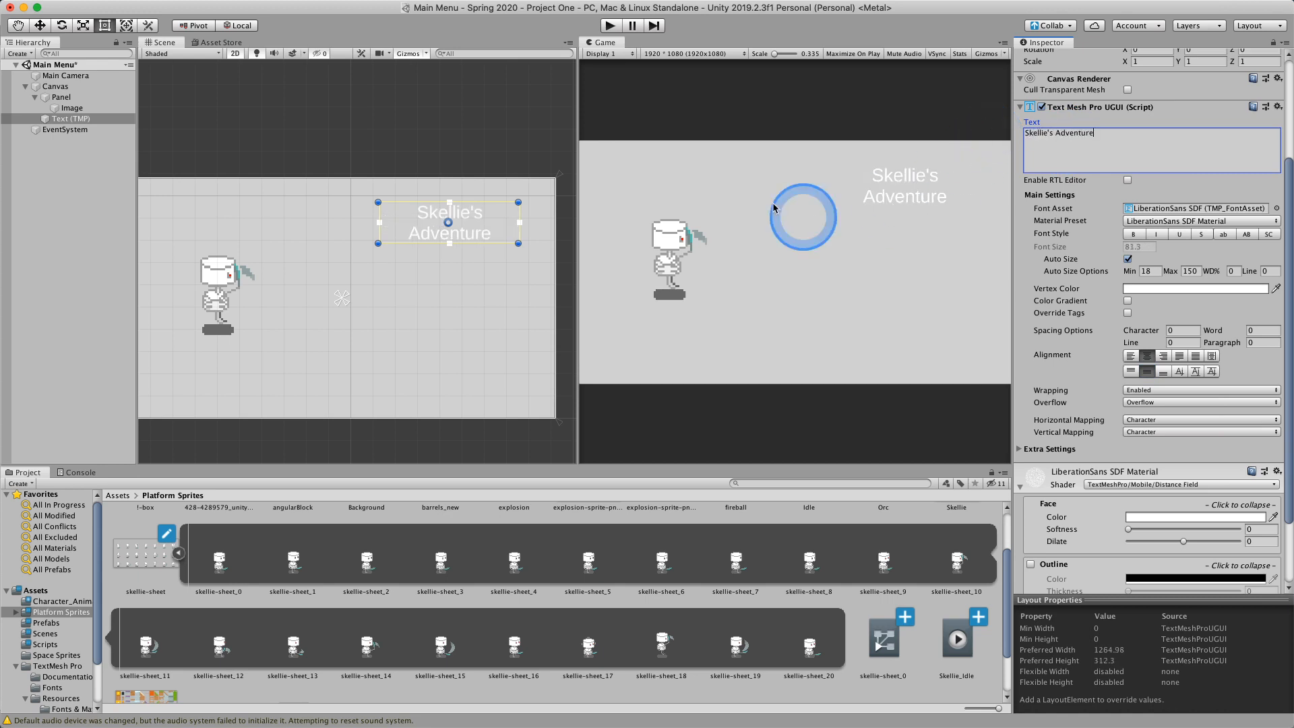
Step: Resize the title's text box to about 766 by 184 so it holds one line, and make the title a child of the Panel
{"action": "left_click_drag", "start_coordinate": [518, 217], "coordinate": [480, 226]}
{"action": "left_click", "coordinate": [483, 139]}
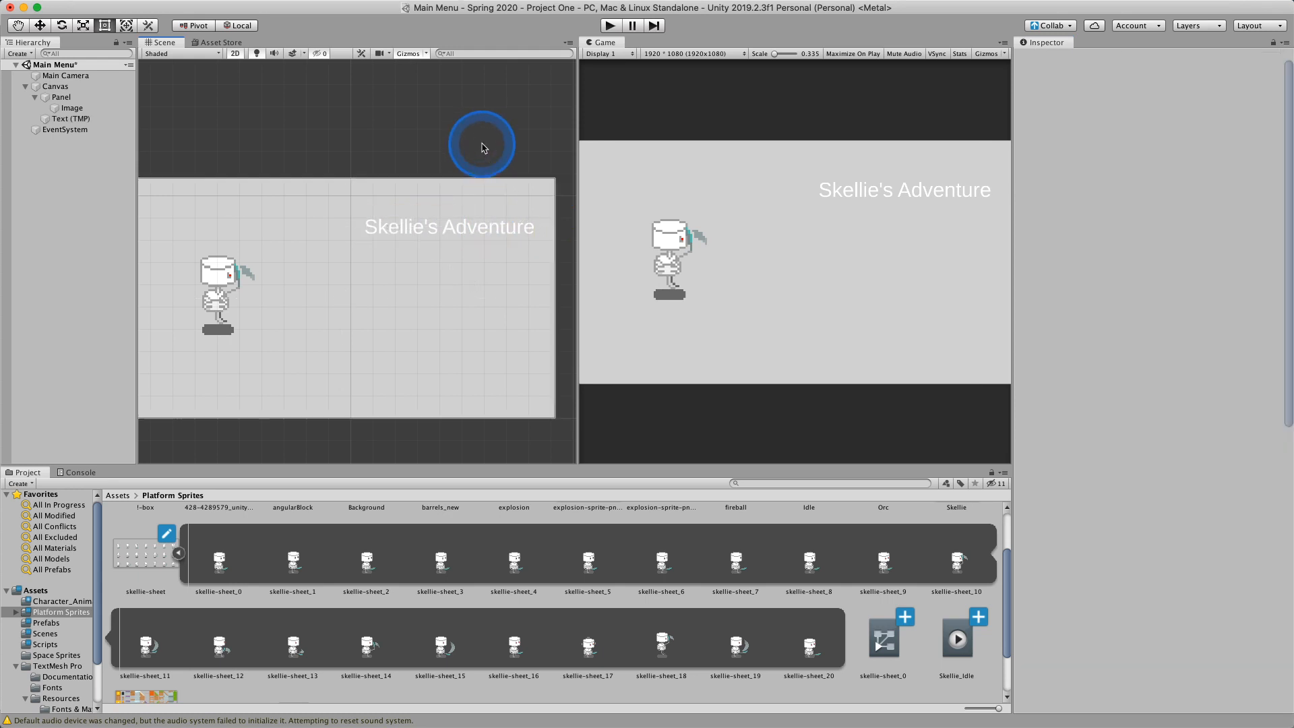
{"action": "left_click", "coordinate": [487, 230]}
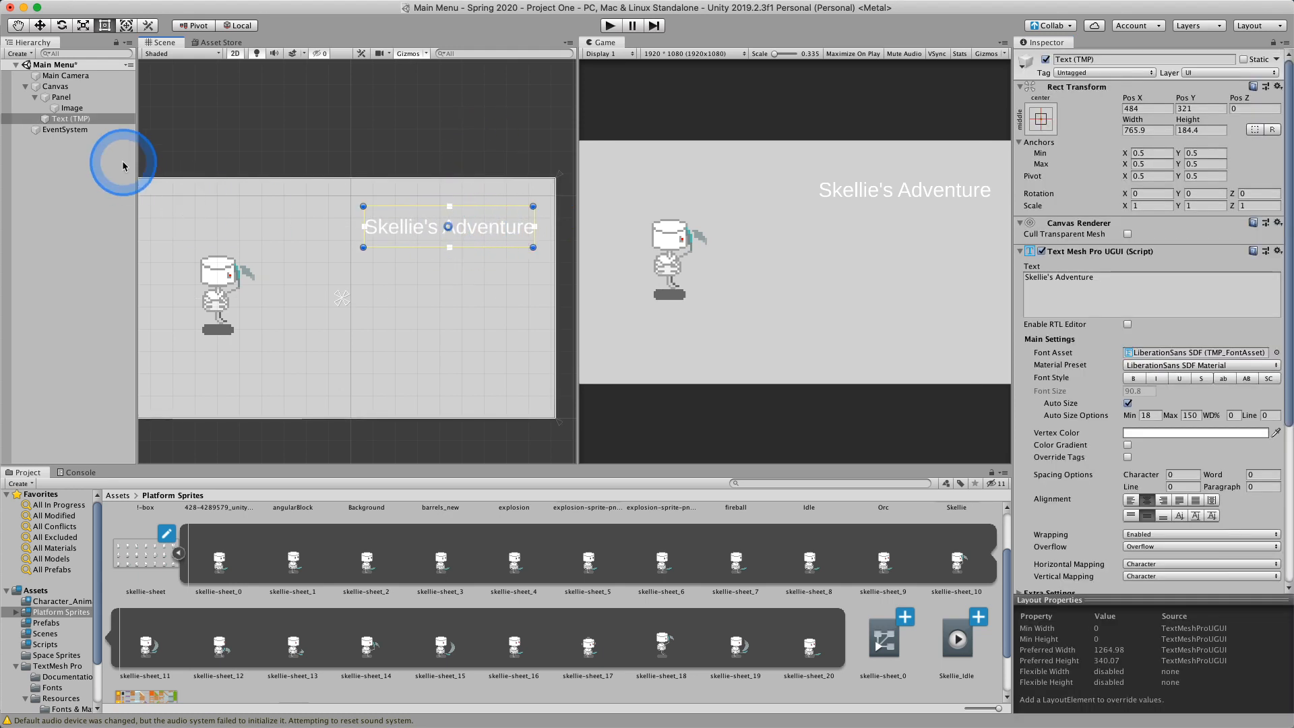
{"action": "left_click_drag", "start_coordinate": [94, 123], "coordinate": [70, 96]}
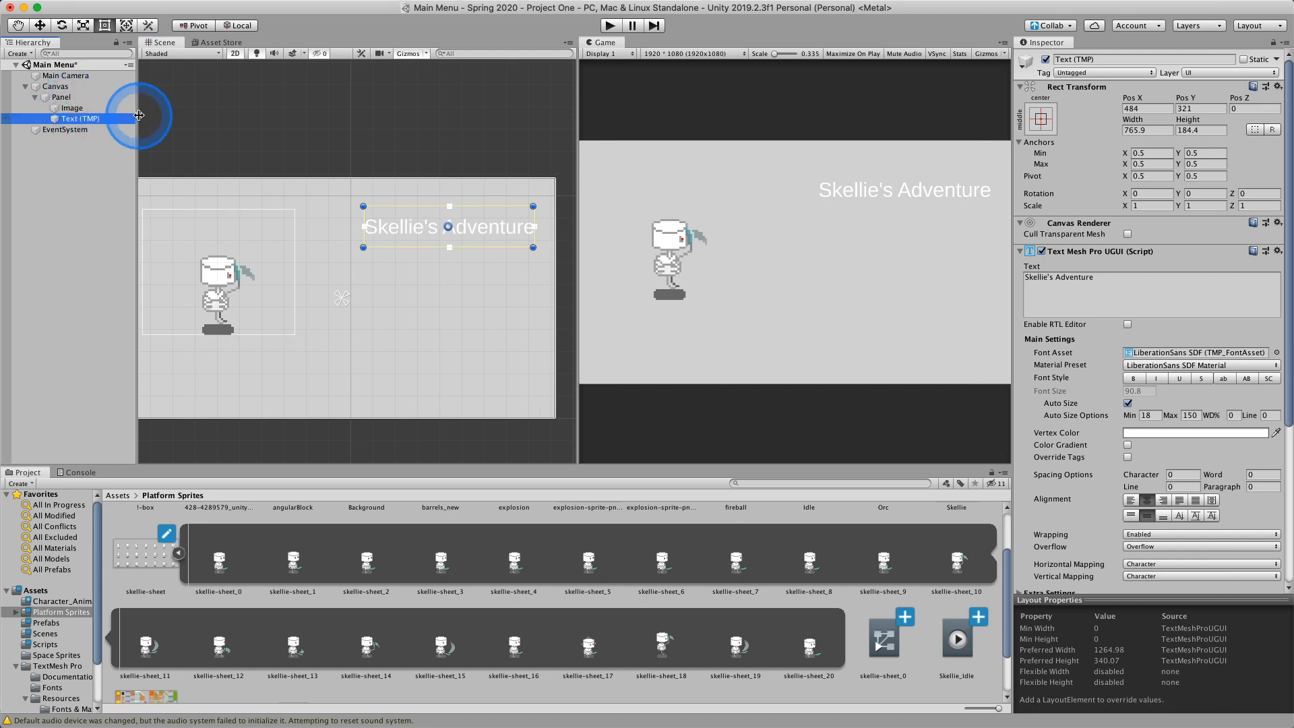
Step: Add a TextMeshPro button to the canvas, size it to about 278 by 103 and place it centered below the title
{"action": "left_click", "coordinate": [19, 54]}
{"action": "left_click", "coordinate": [49, 156]}
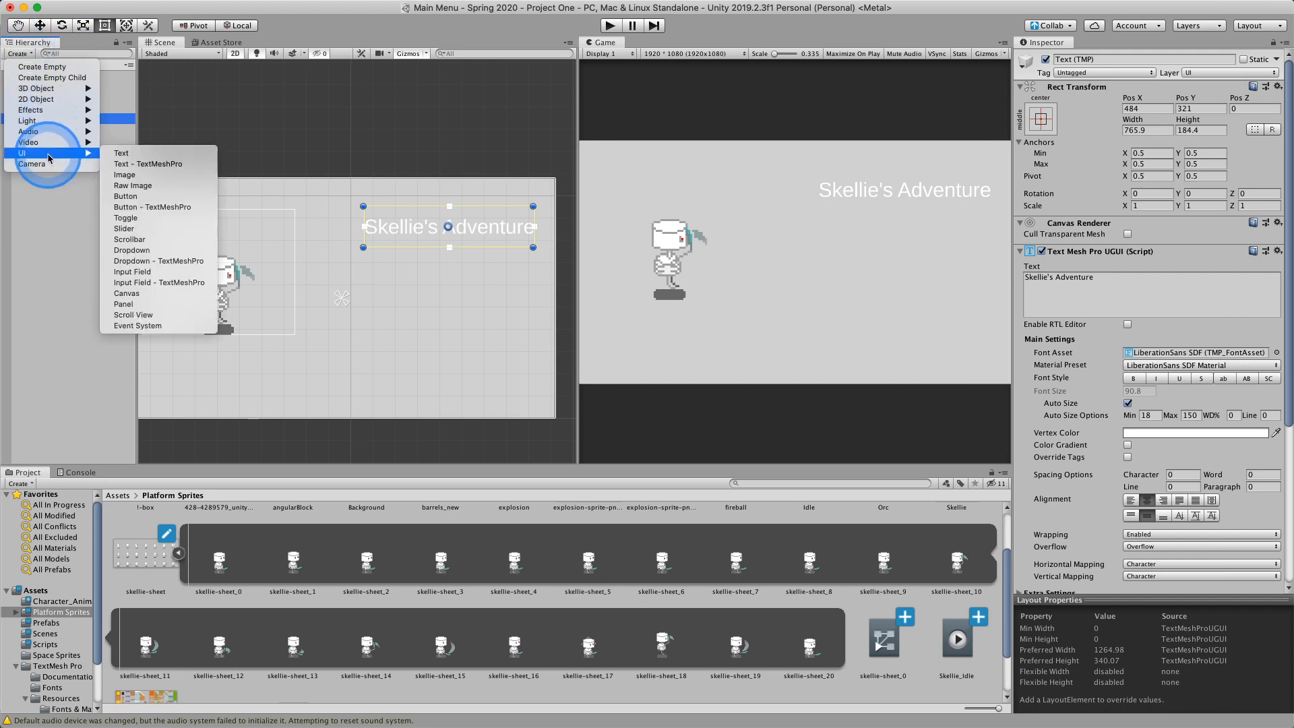
{"action": "left_click", "coordinate": [179, 211]}
{"action": "left_click_drag", "start_coordinate": [370, 297], "coordinate": [463, 268]}
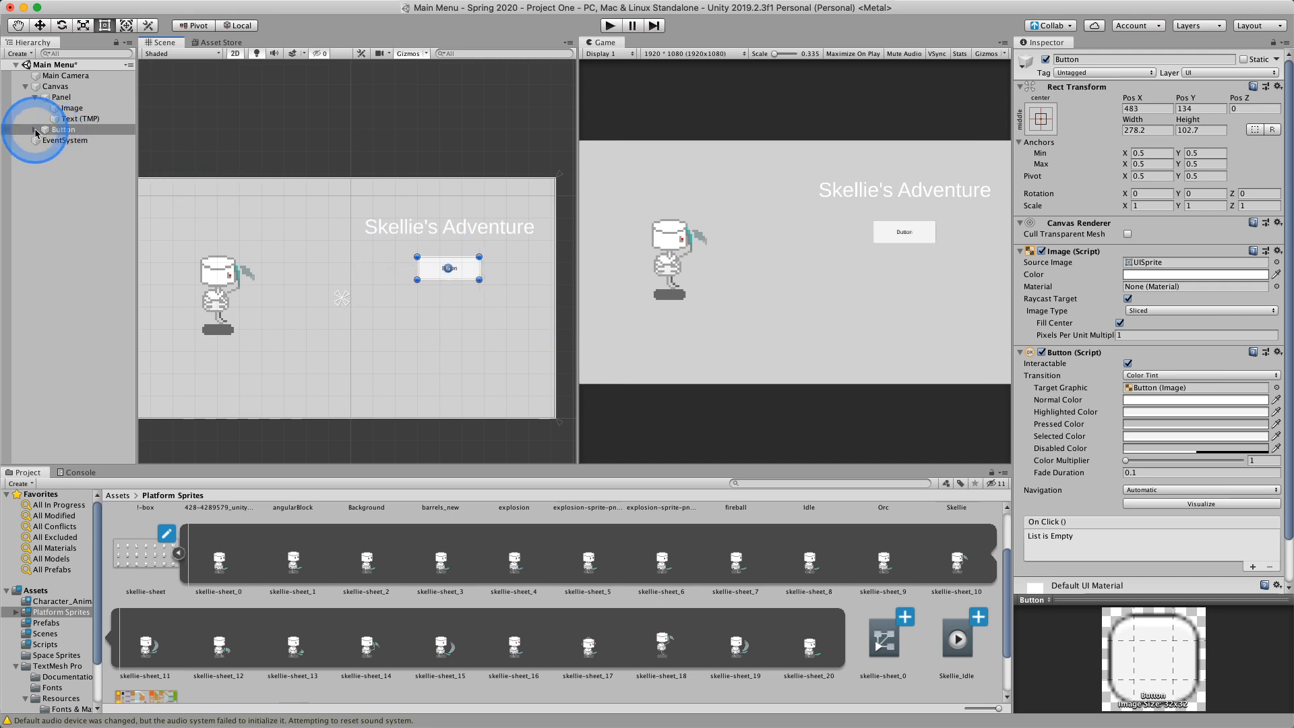
Step: Turn on auto sizing for the button's text with a maximum size of 90
{"action": "left_click", "coordinate": [35, 130]}
{"action": "left_click", "coordinate": [84, 140]}
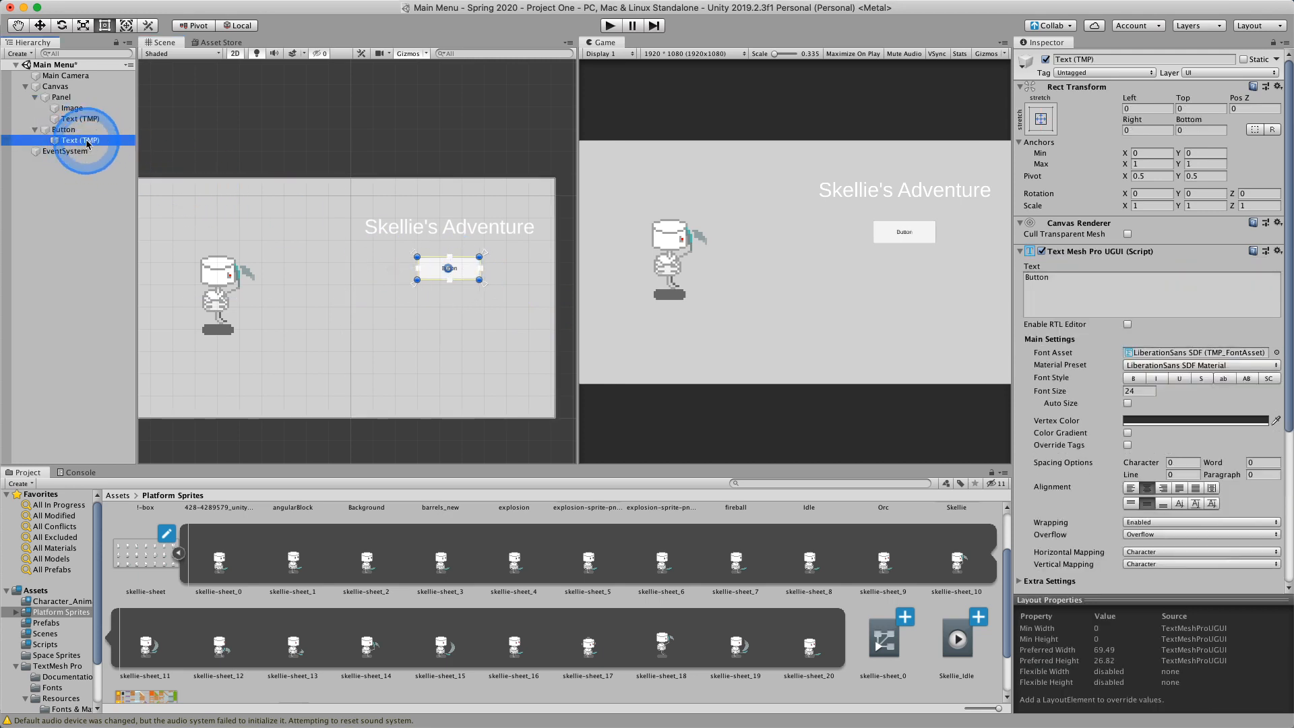
{"action": "left_click", "coordinate": [1128, 403]}
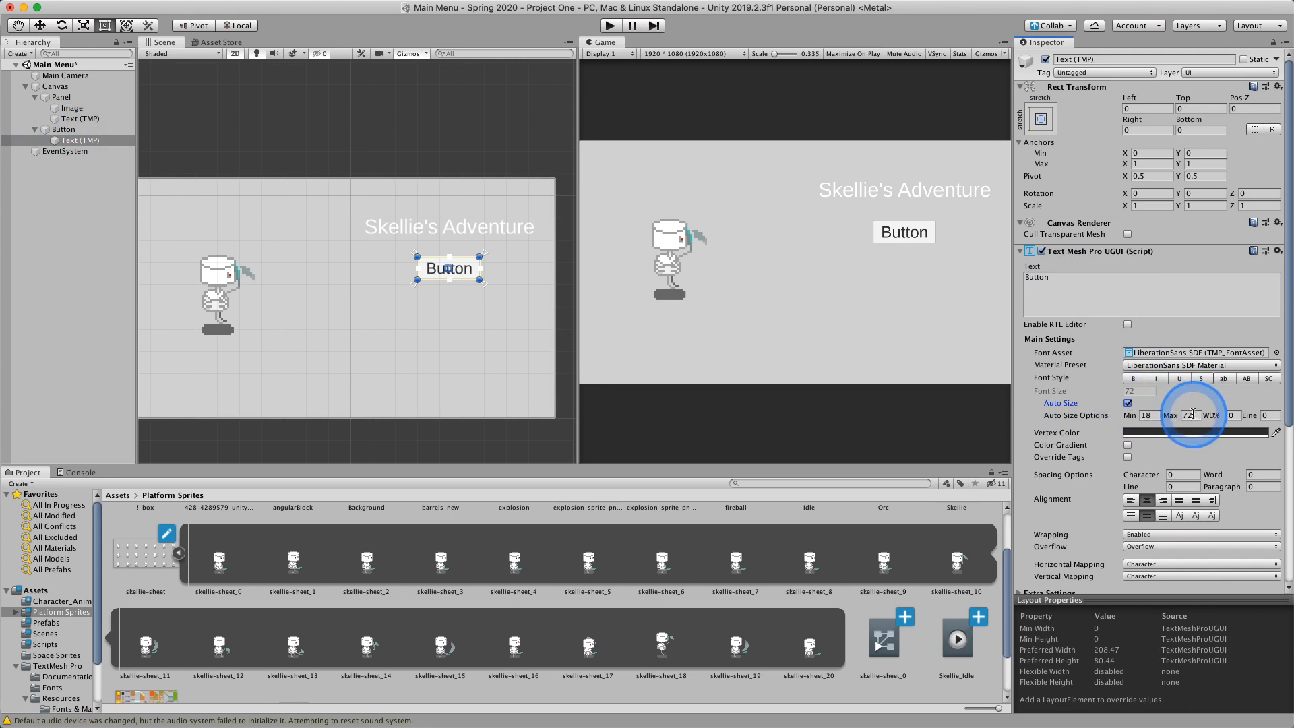
{"action": "left_click", "coordinate": [1191, 416]}
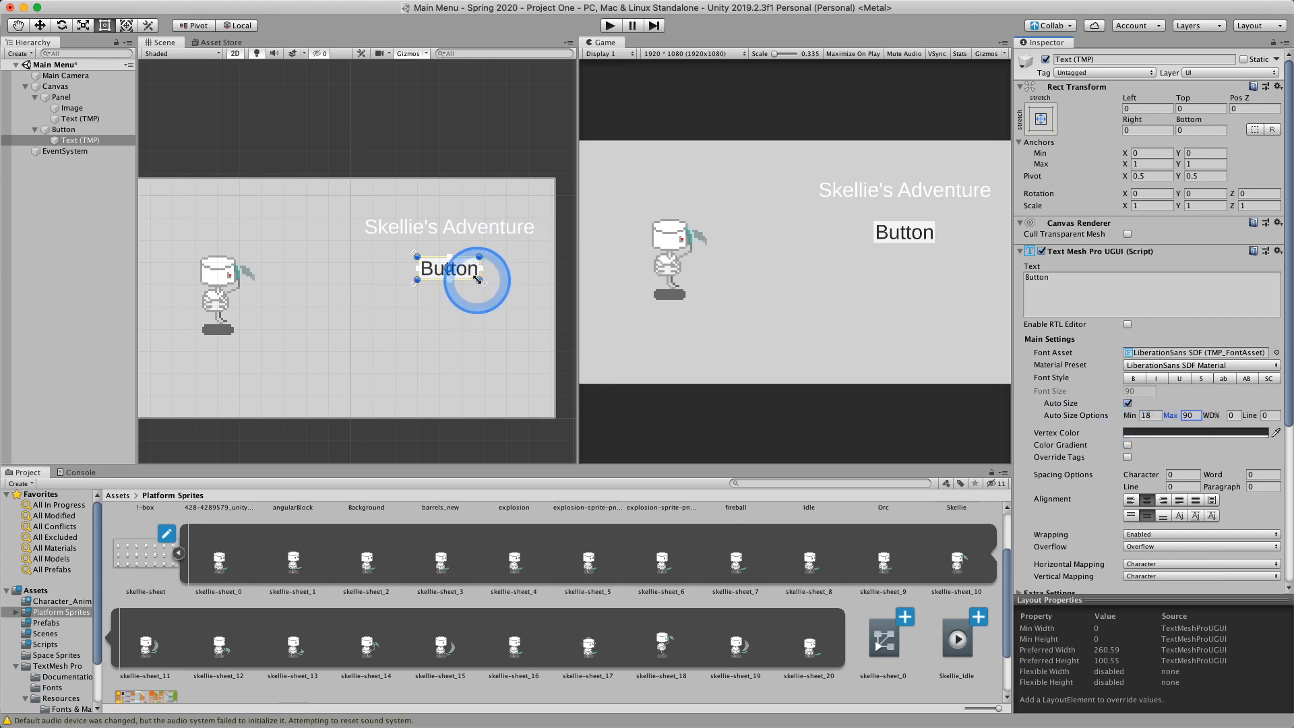
{"action": "left_click_drag", "start_coordinate": [477, 279], "coordinate": [500, 287]}
{"action": "key", "text": "super+z"}
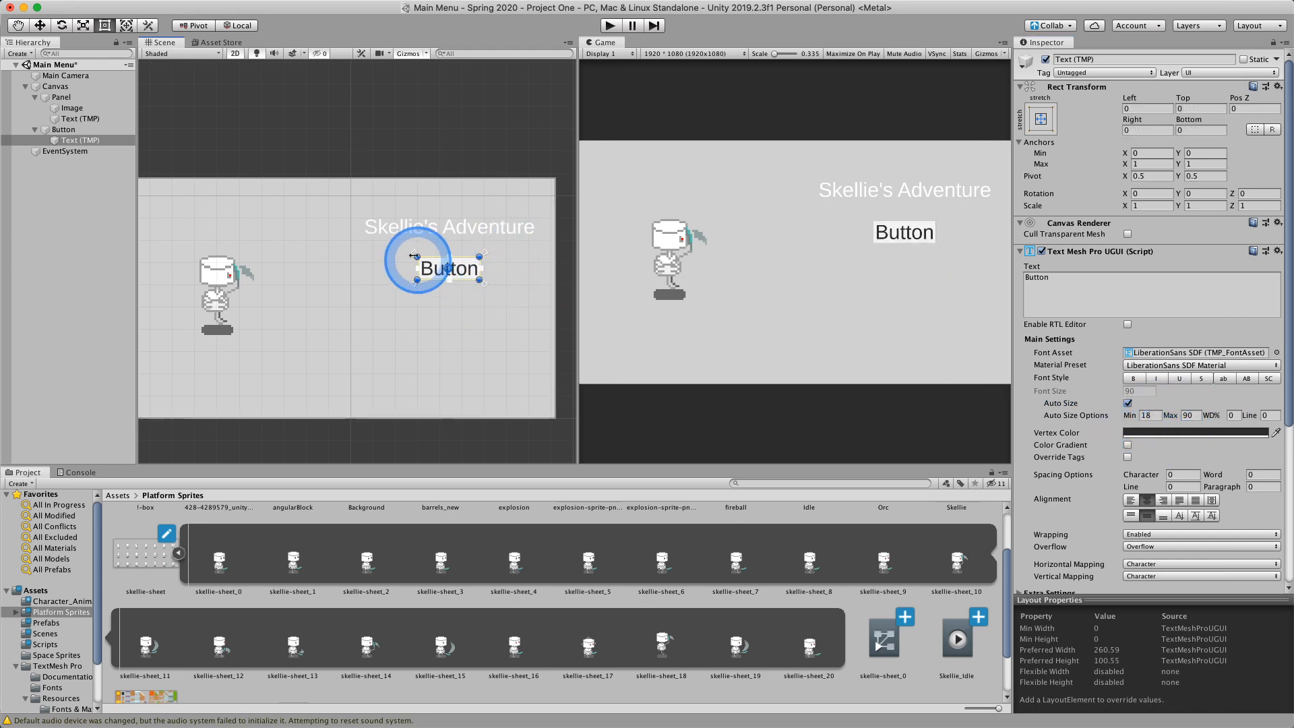
Step: Shrink the button's text box inside the button, with side margins of about 57, a top margin of 25 and a bottom margin of 34
{"action": "scroll", "coordinate": [454, 273], "scroll_direction": "up", "scroll_amount": 10}
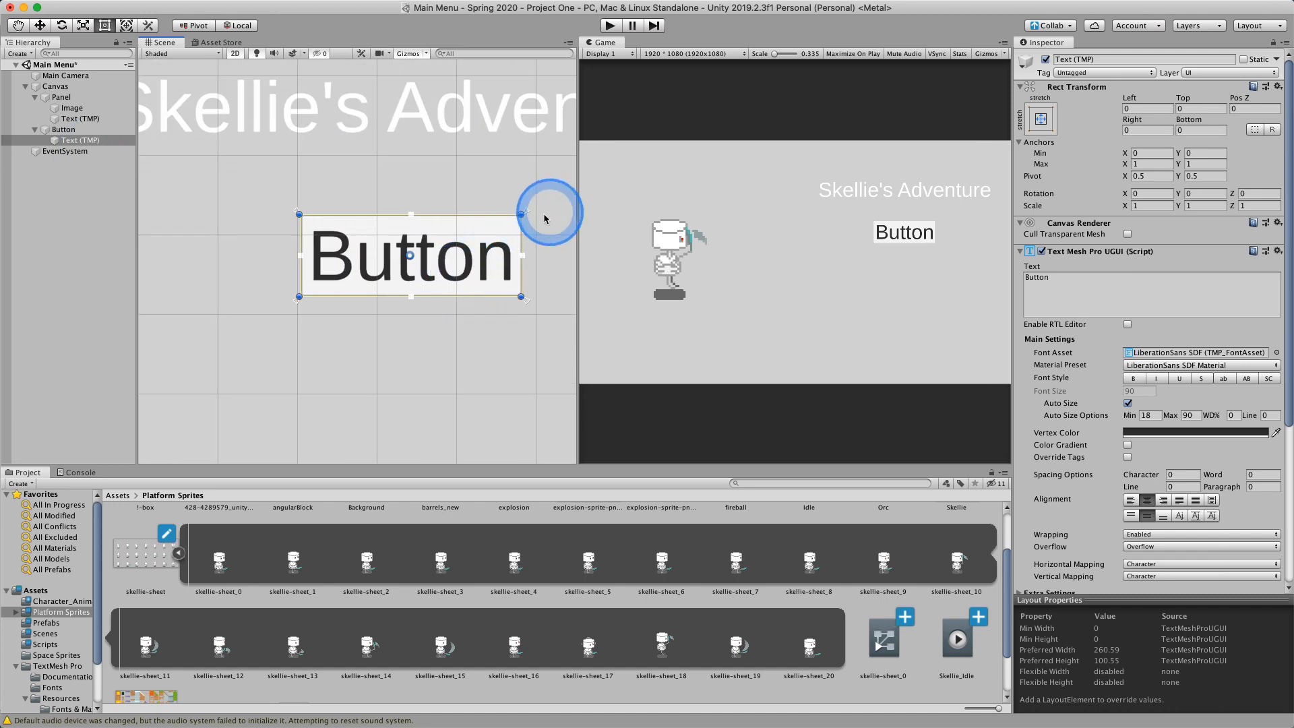
{"action": "left_click_drag", "start_coordinate": [521, 214], "coordinate": [452, 266]}
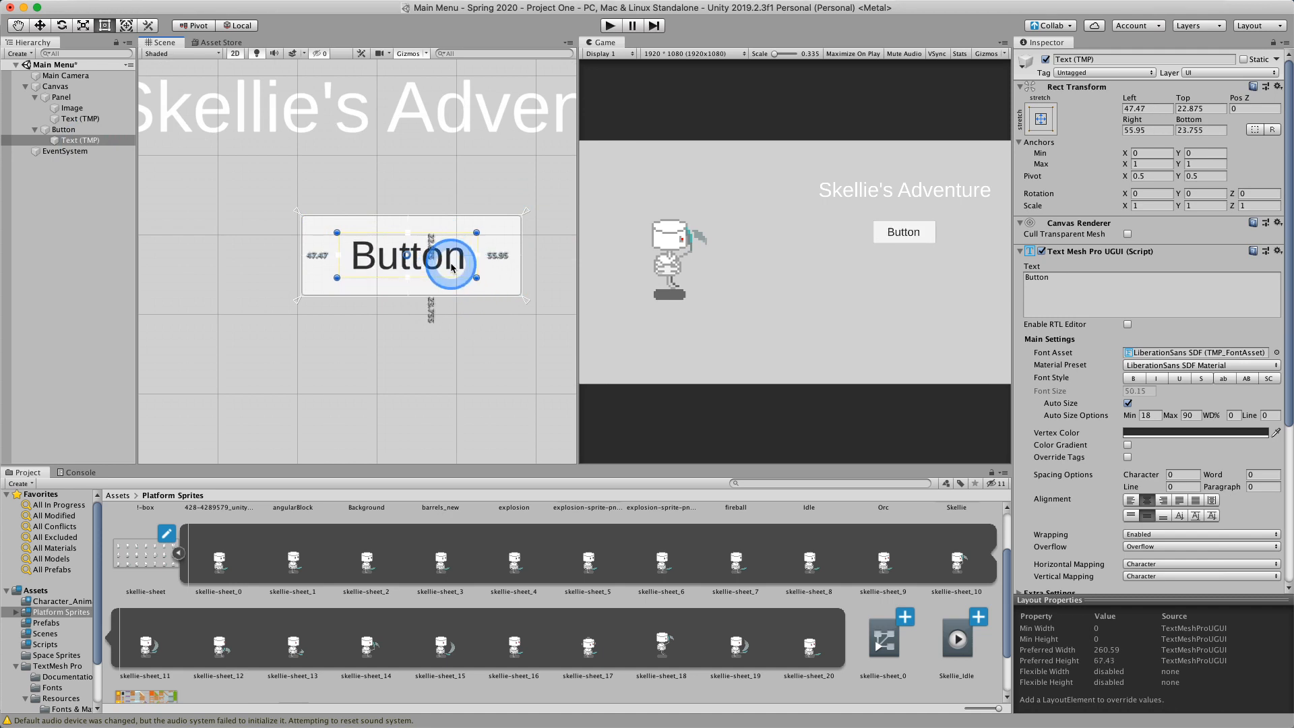
{"action": "left_click", "coordinate": [56, 130]}
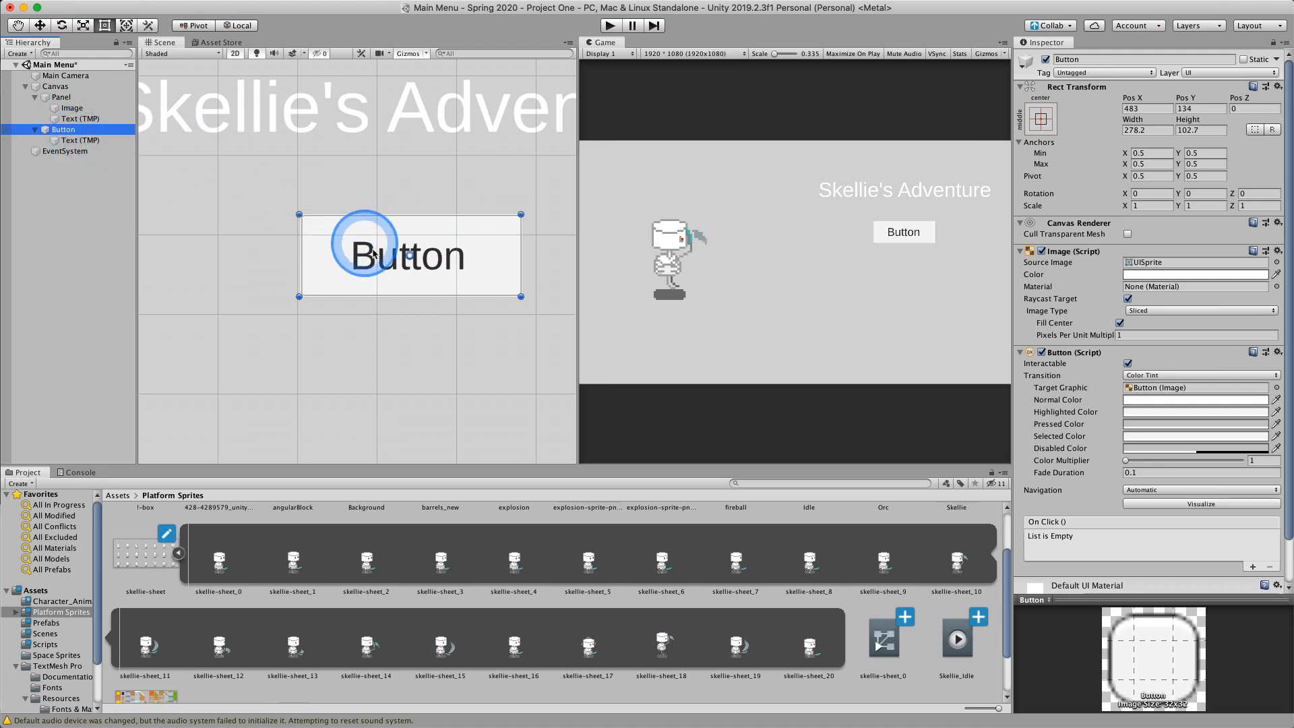
{"action": "left_click", "coordinate": [75, 140]}
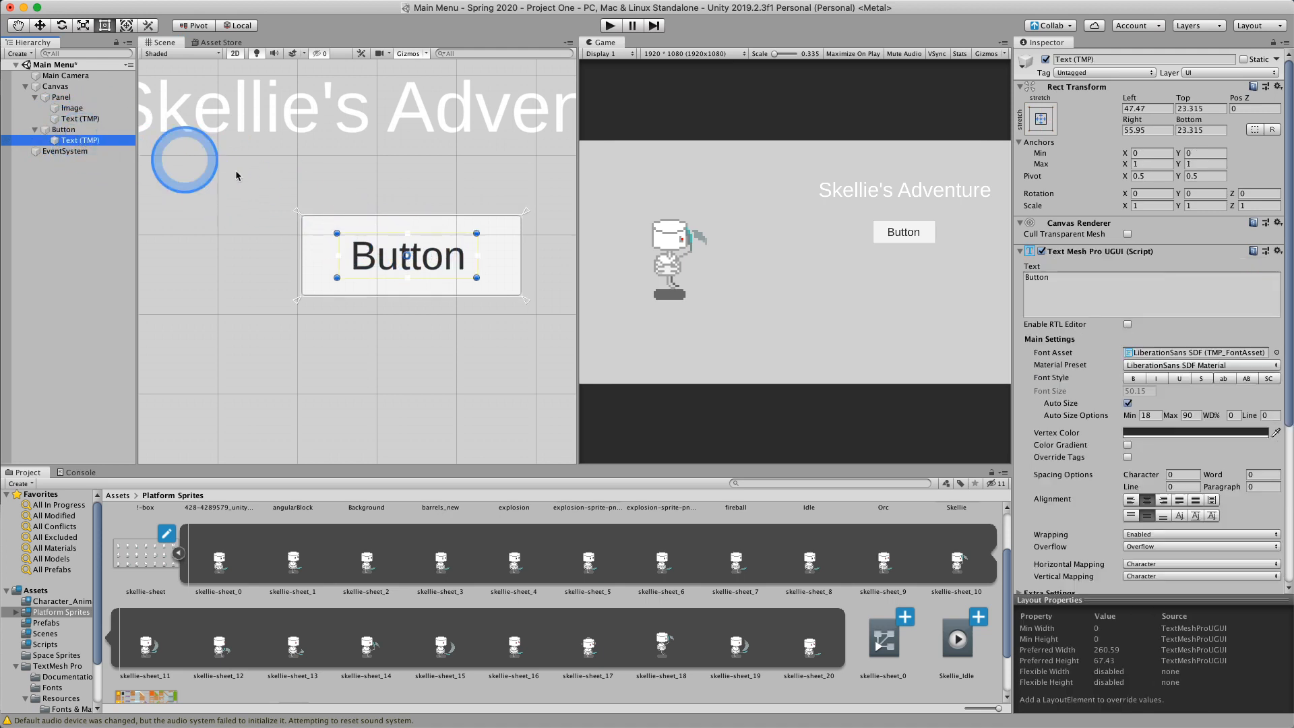
{"action": "left_click", "coordinate": [455, 254]}
{"action": "mouse_move", "coordinate": [455, 255]}
{"action": "left_mouse_down"}
{"action": "mouse_move", "coordinate": [510, 265]}
{"action": "mouse_move", "coordinate": [471, 266]}
{"action": "mouse_move", "coordinate": [445, 249]}
{"action": "left_mouse_up"}
{"action": "scroll", "coordinate": [502, 251], "scroll_direction": "down", "scroll_amount": 8}
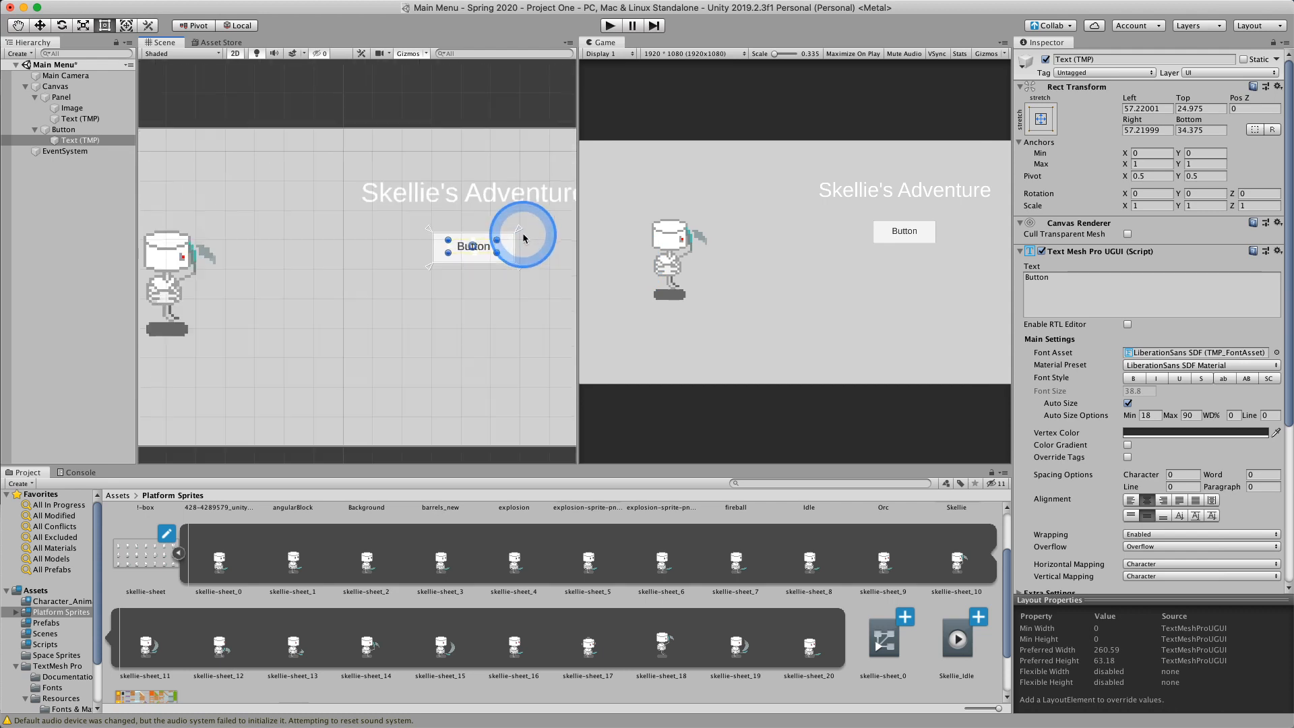
{"action": "left_click", "coordinate": [457, 174]}
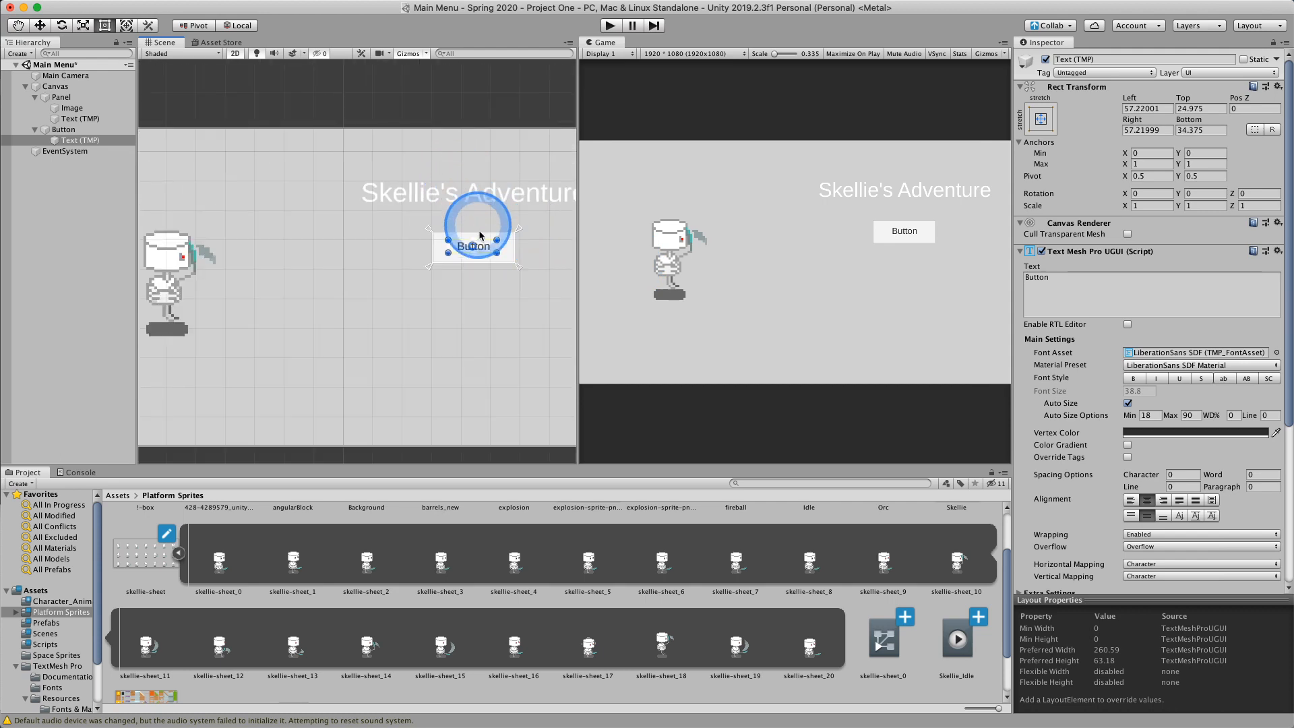
{"action": "left_click", "coordinate": [463, 256]}
{"action": "left_click", "coordinate": [181, 270]}
{"action": "left_click", "coordinate": [196, 261]}
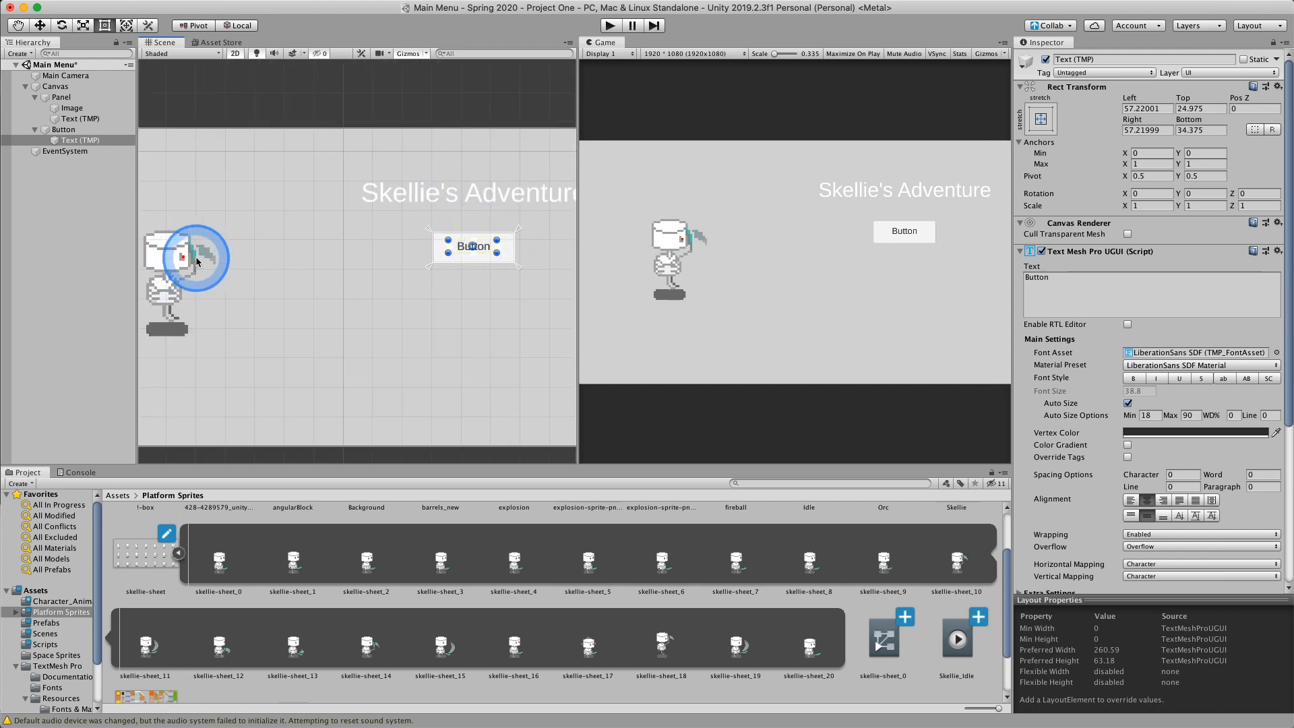
{"action": "left_click", "coordinate": [901, 66]}
{"action": "left_click", "coordinate": [739, 95]}
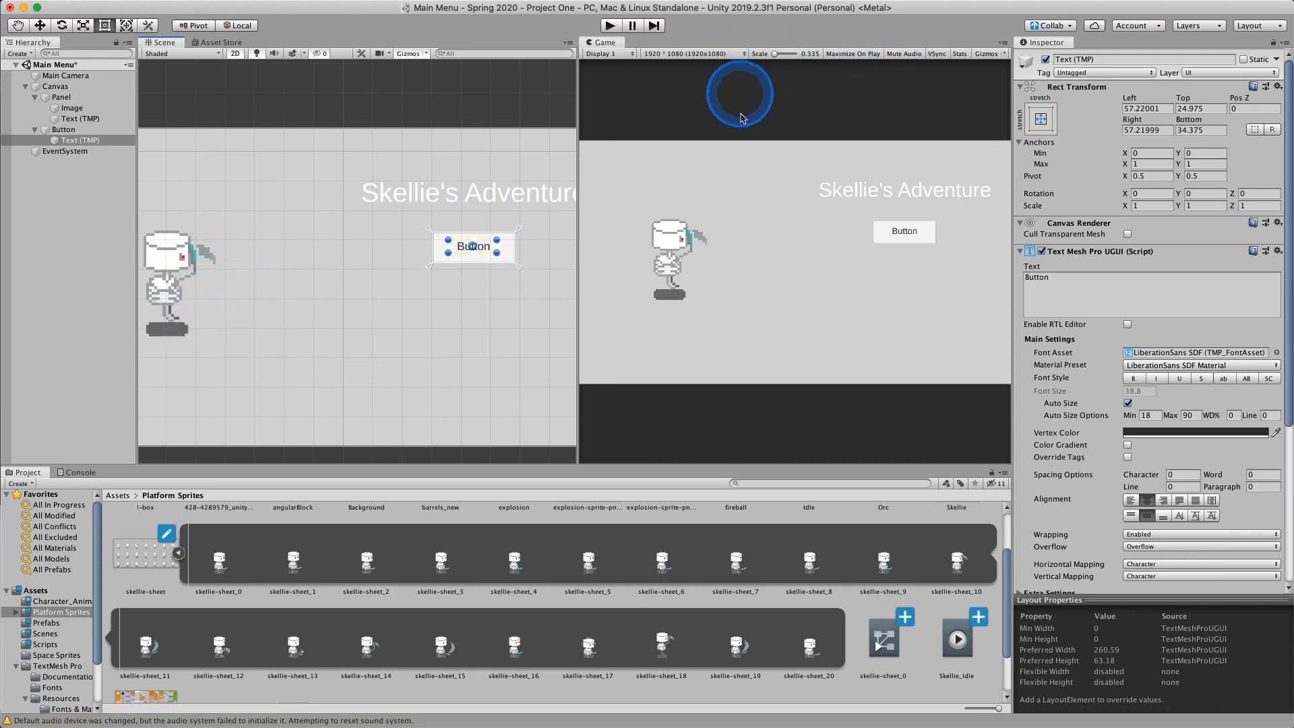
Step: Check the menu layout at the 1280x720 game resolution and switch back to 1920 * 1080
{"action": "scroll", "coordinate": [440, 154], "scroll_direction": "down", "scroll_amount": 5}
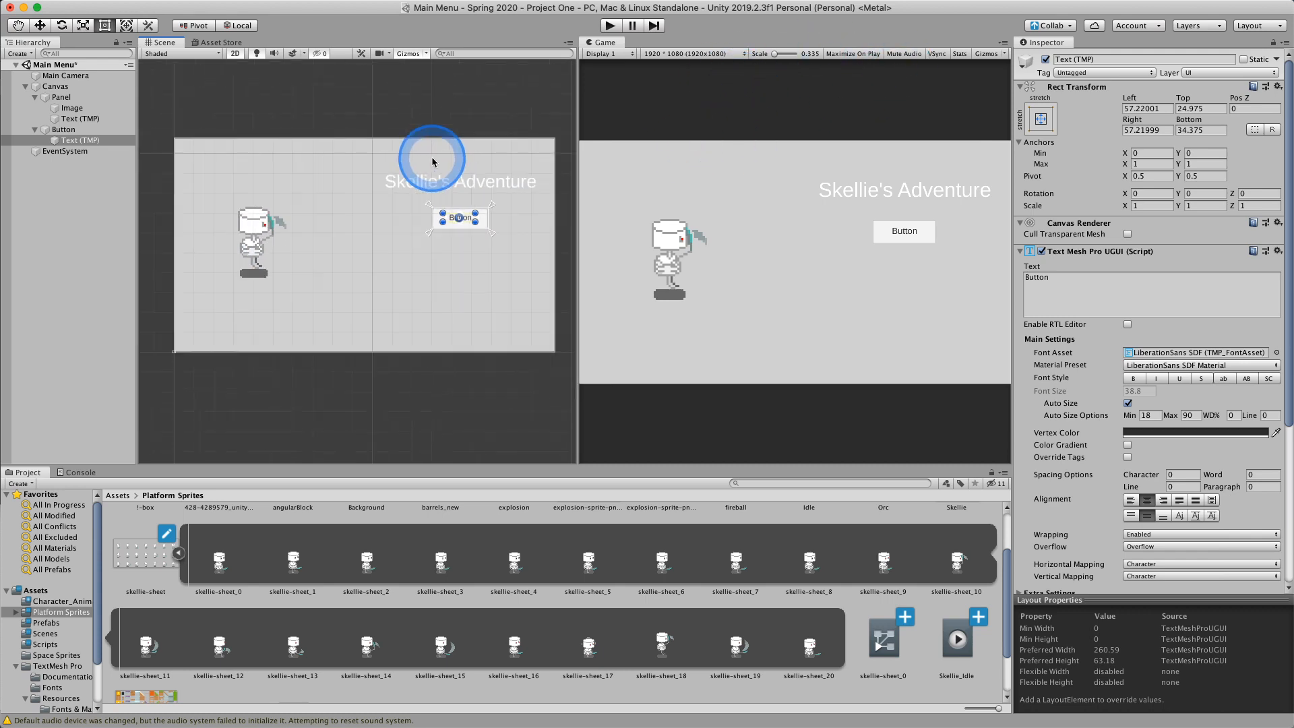
{"action": "left_click", "coordinate": [733, 86]}
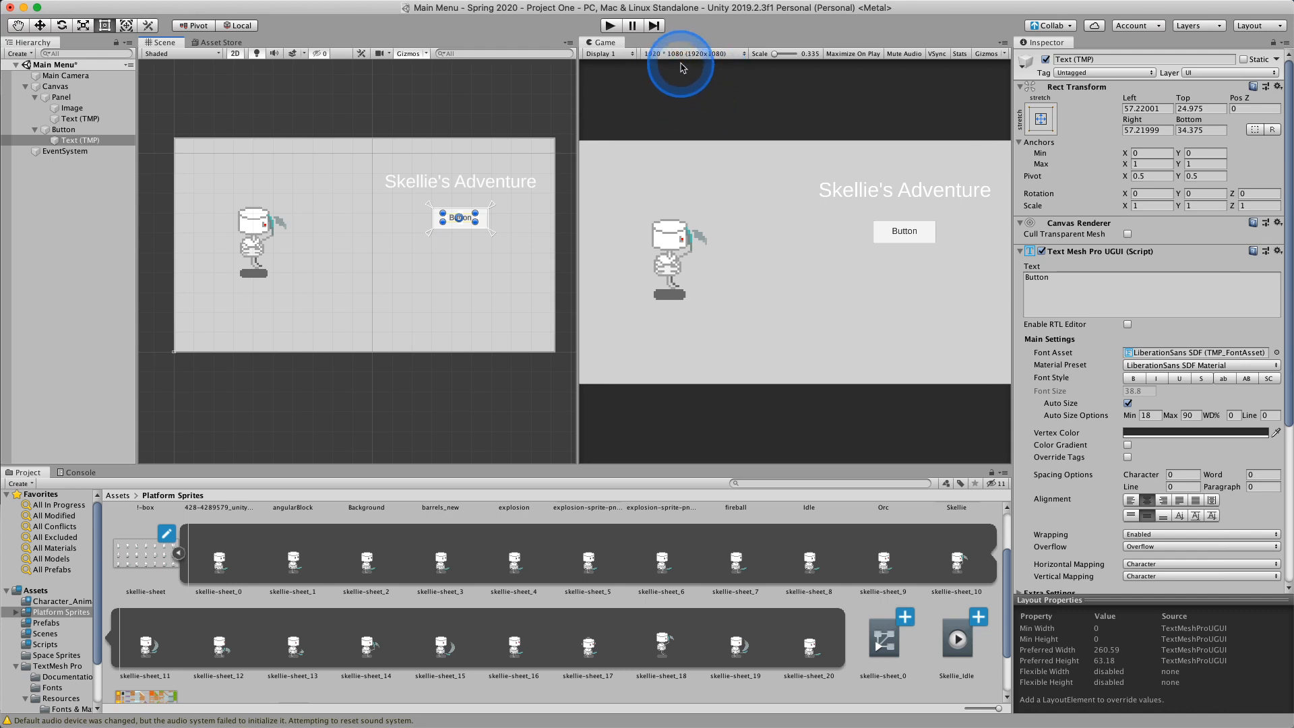
{"action": "left_click", "coordinate": [719, 55]}
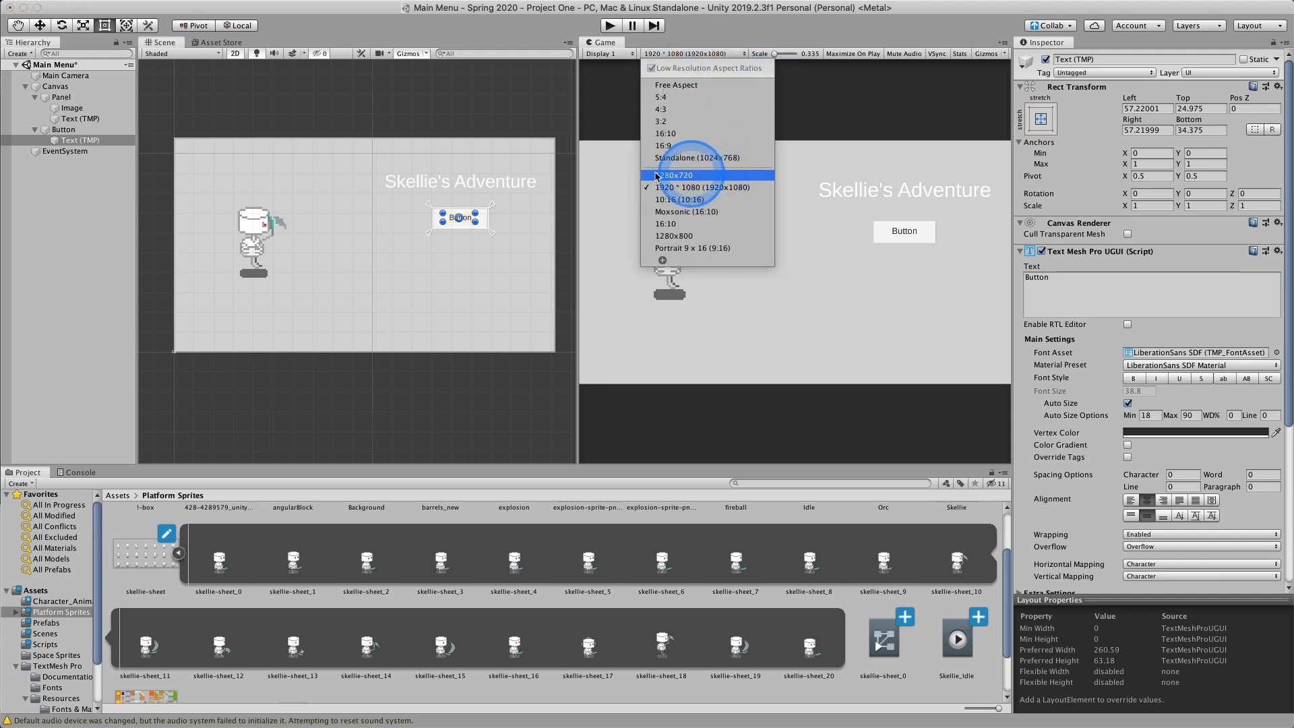
{"action": "left_click", "coordinate": [676, 176]}
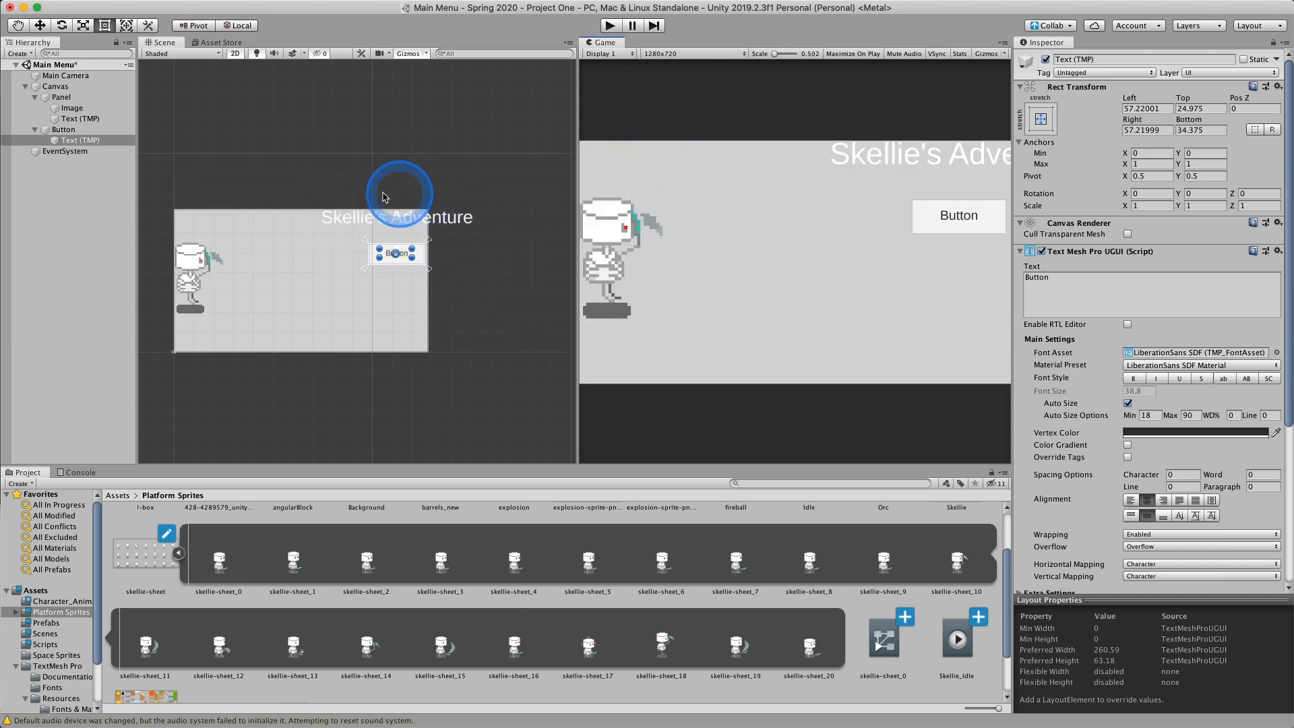
{"action": "left_click", "coordinate": [714, 54]}
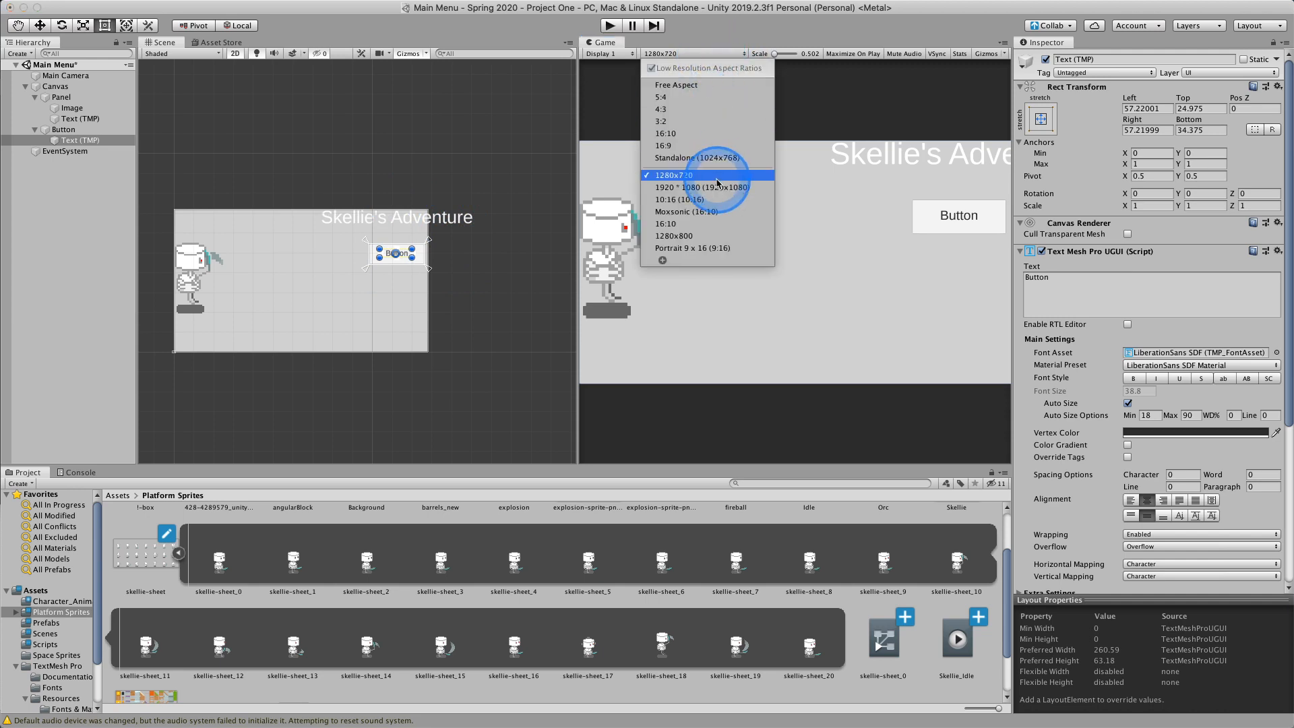
{"action": "left_click", "coordinate": [680, 191]}
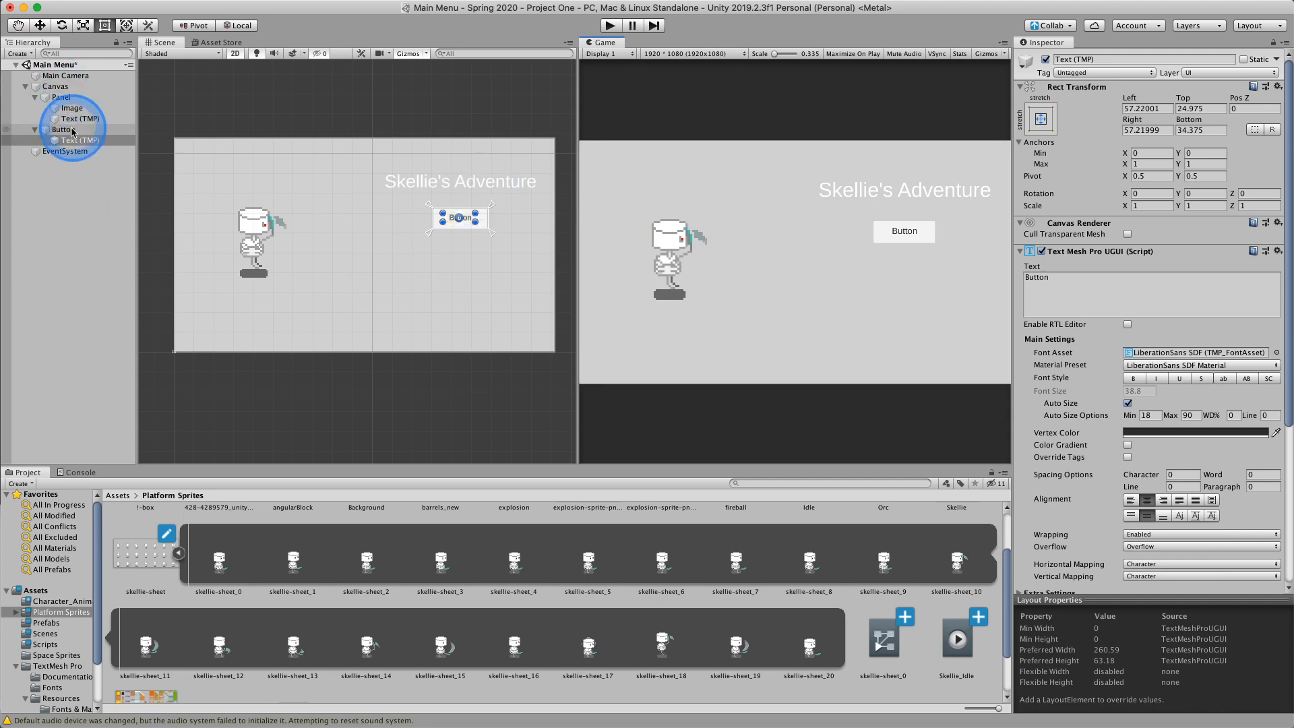
Step: Make the button a child of the Panel and review the nesting of the Panel, button and button text
{"action": "left_click_drag", "start_coordinate": [59, 134], "coordinate": [67, 104]}
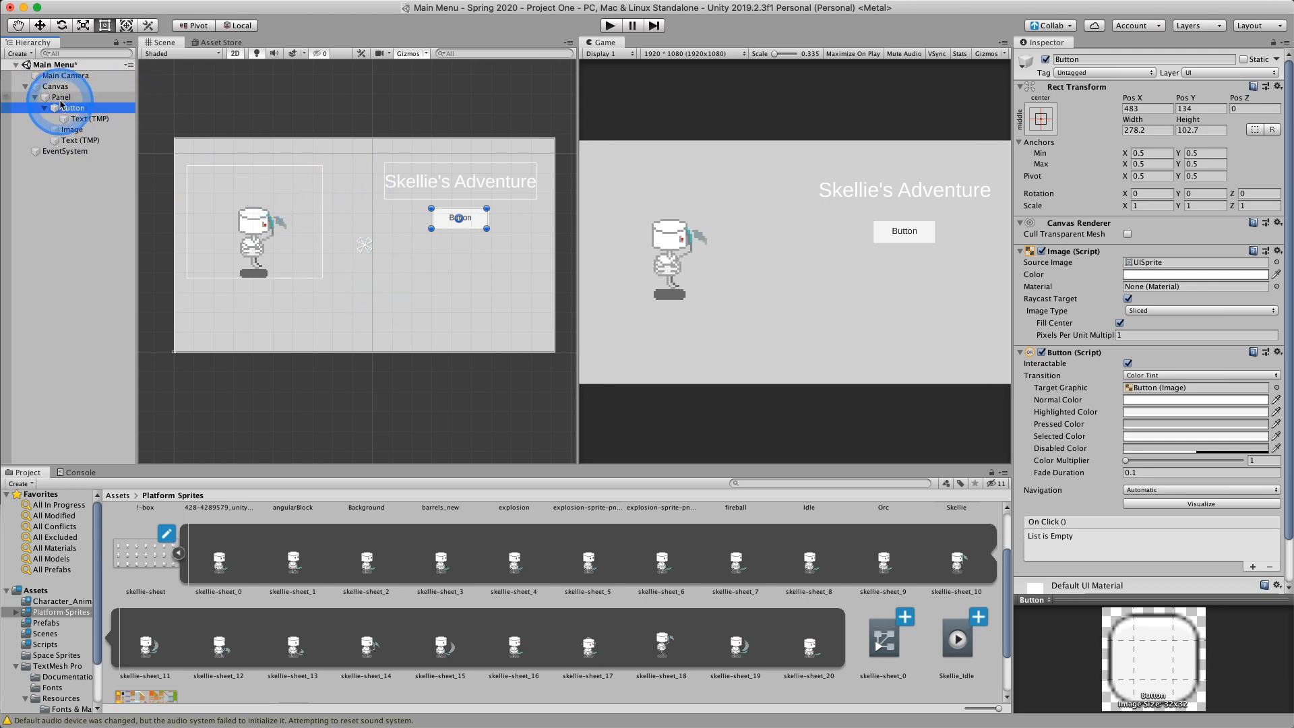
{"action": "left_click", "coordinate": [101, 119]}
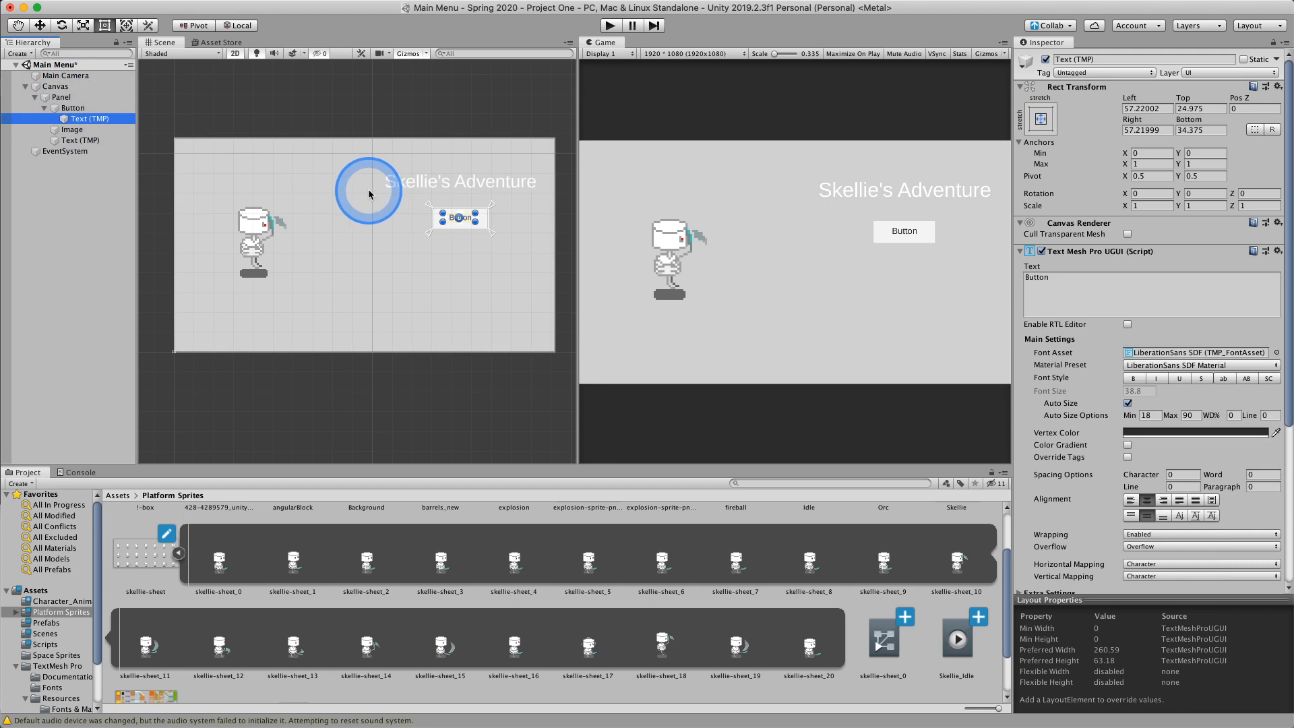
{"action": "left_click", "coordinate": [79, 110]}
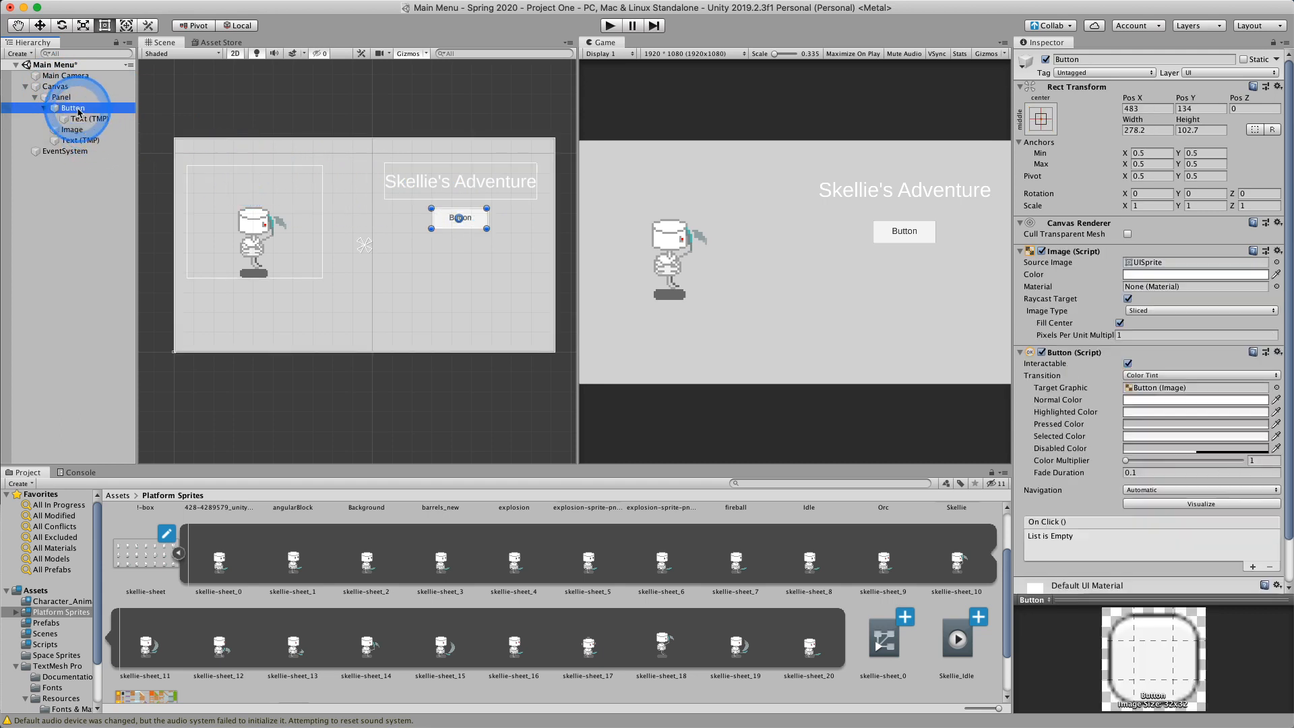
{"action": "left_click", "coordinate": [83, 120]}
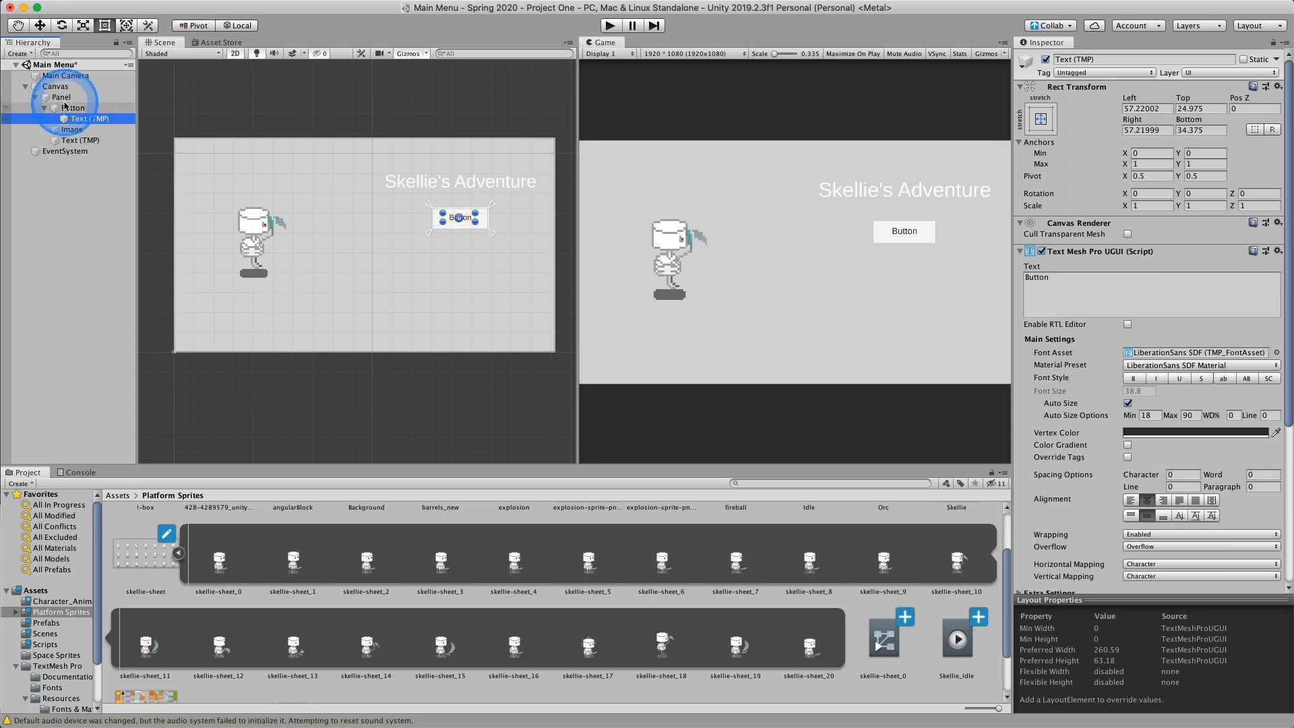
{"action": "left_click", "coordinate": [67, 97]}
{"action": "left_click", "coordinate": [71, 109]}
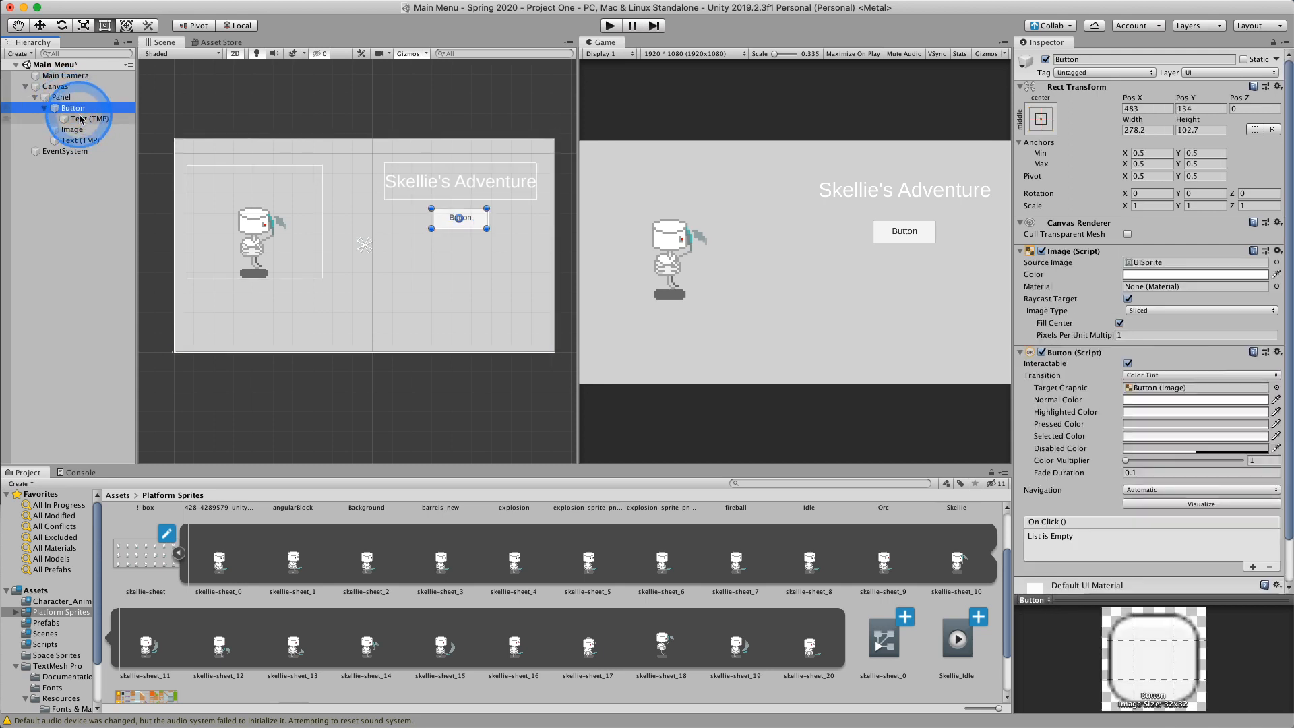
{"action": "left_click", "coordinate": [95, 119]}
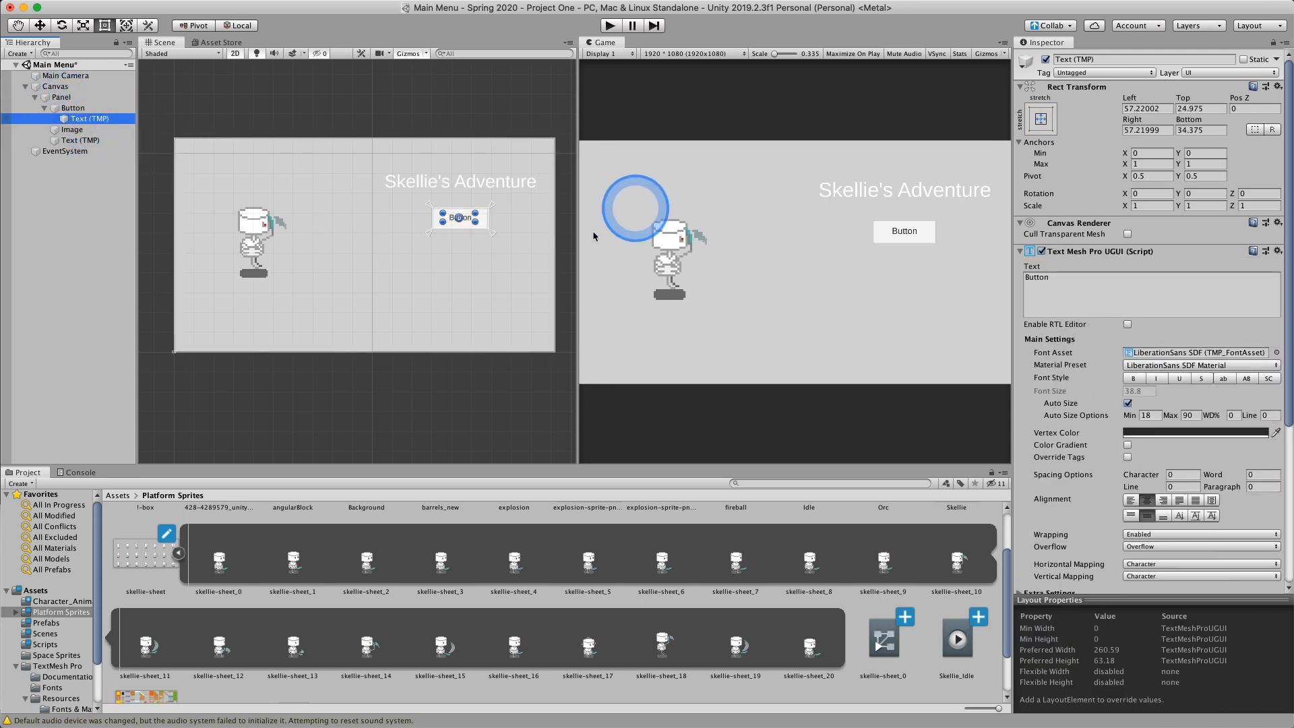
Step: Move the button text's anchors to its box corners, about 0.21, 0.35 for the minimum and 0.78, 0.76 for the maximum
{"action": "scroll", "coordinate": [464, 216], "scroll_direction": "up", "scroll_amount": 5}
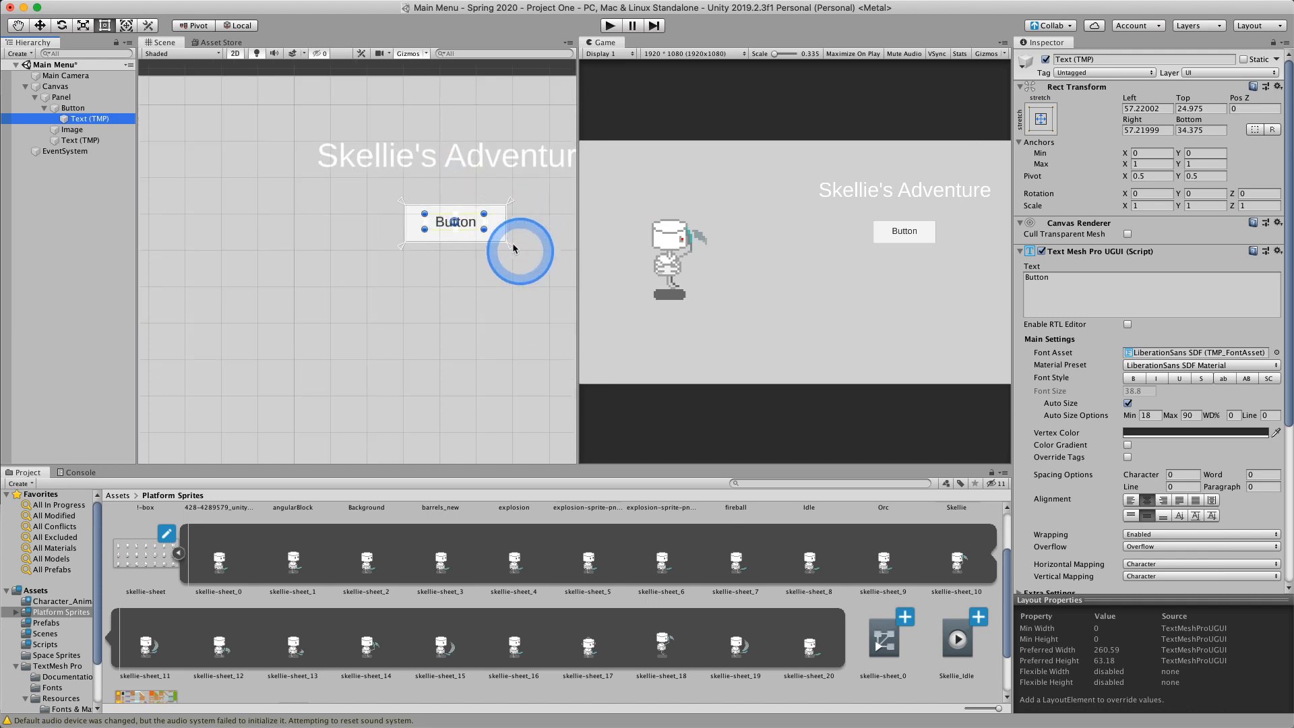
{"action": "left_click", "coordinate": [483, 225]}
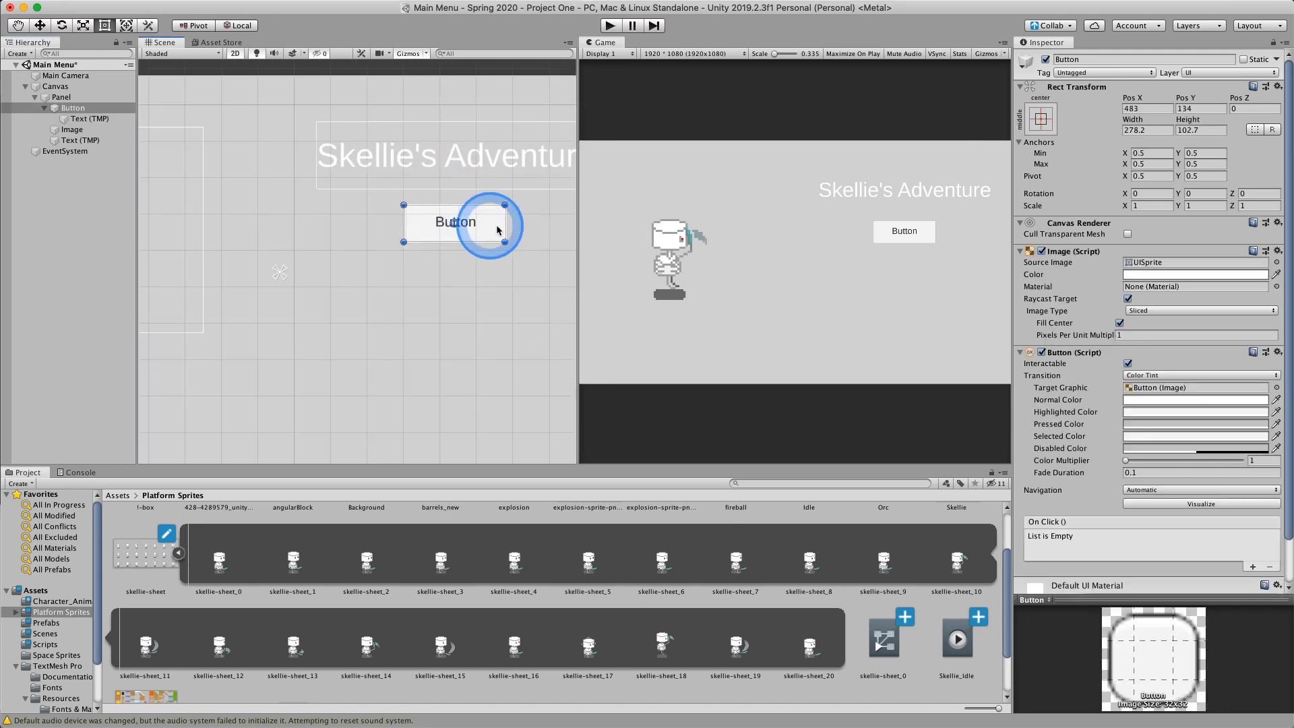
{"action": "left_click", "coordinate": [87, 119]}
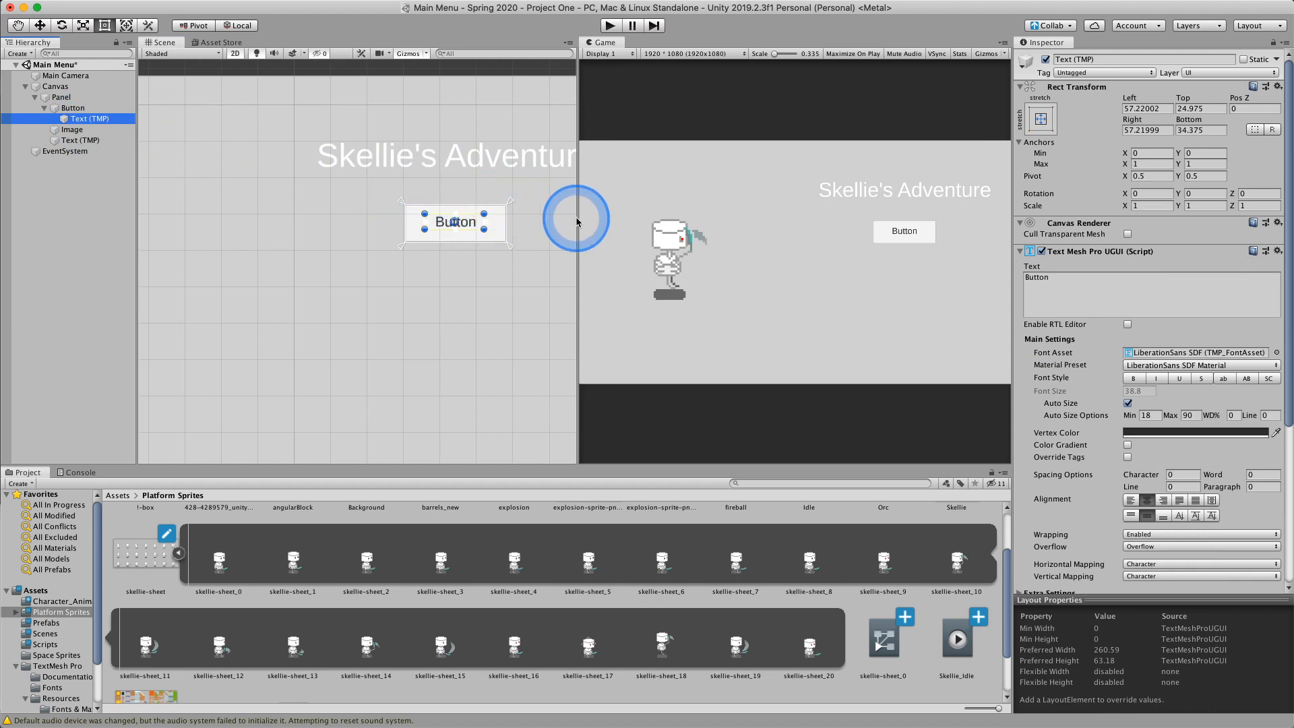
{"action": "scroll", "coordinate": [512, 203], "scroll_direction": "up", "scroll_amount": 1}
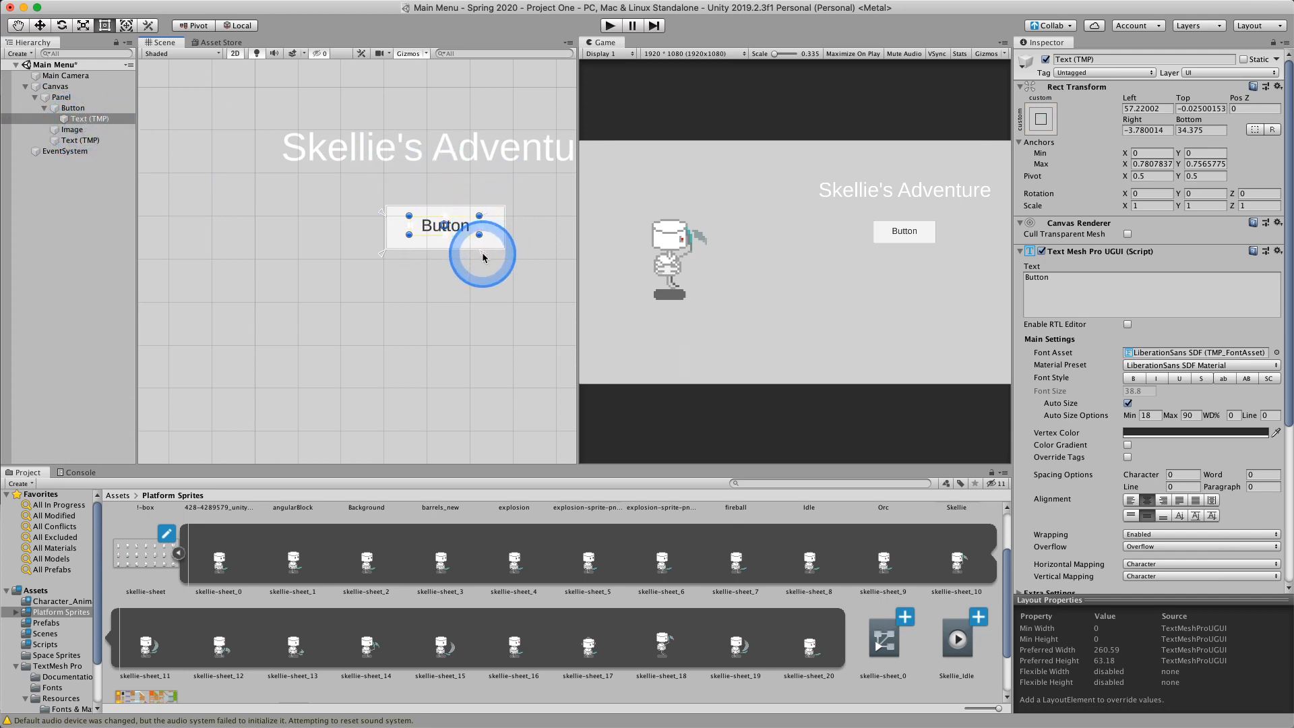
{"action": "left_click_drag", "start_coordinate": [483, 257], "coordinate": [484, 242]}
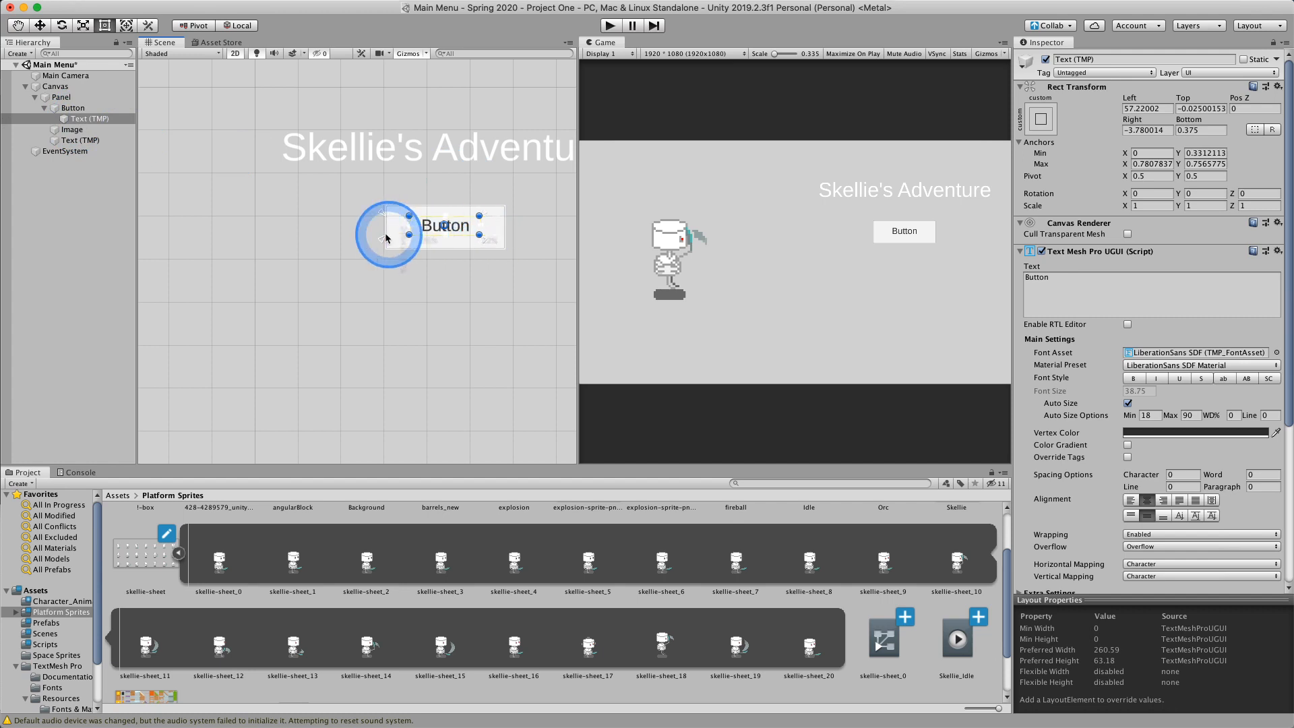
{"action": "left_click_drag", "start_coordinate": [375, 233], "coordinate": [411, 240]}
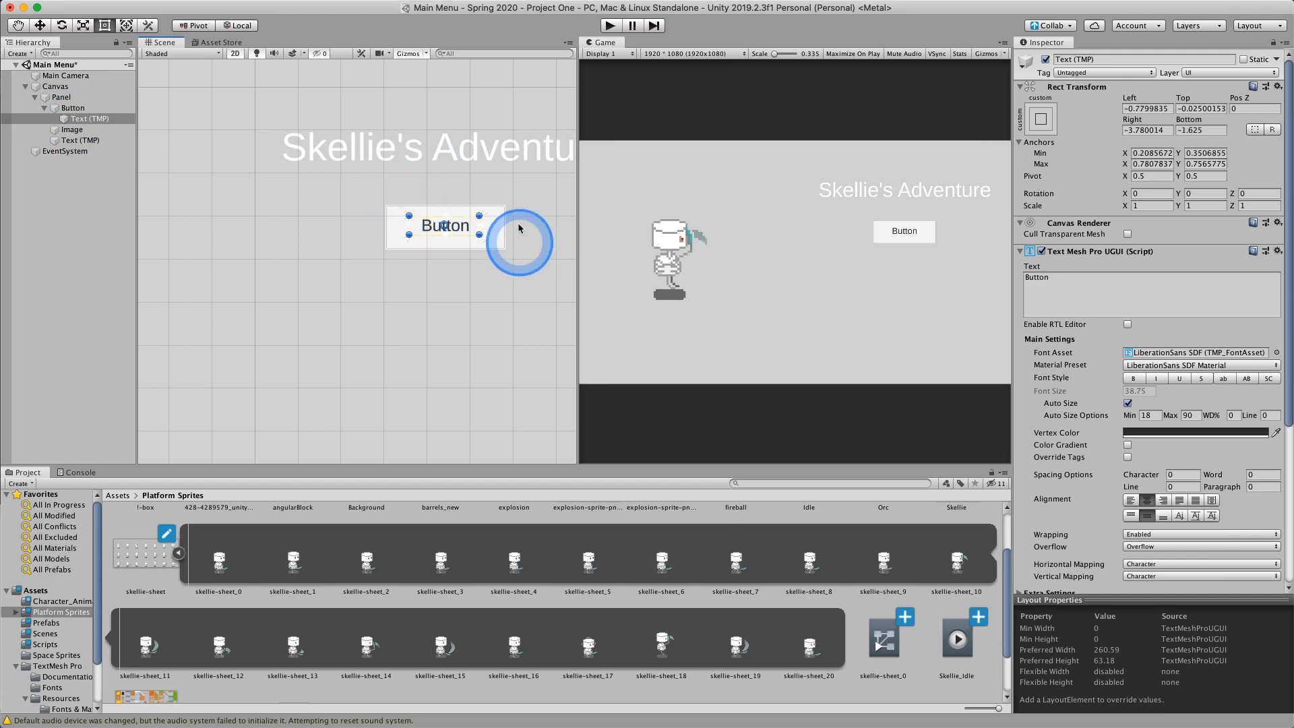
Step: Try the button at several larger and smaller sizes, finishing at about 255 wide and 80 high
{"action": "left_click", "coordinate": [68, 108]}
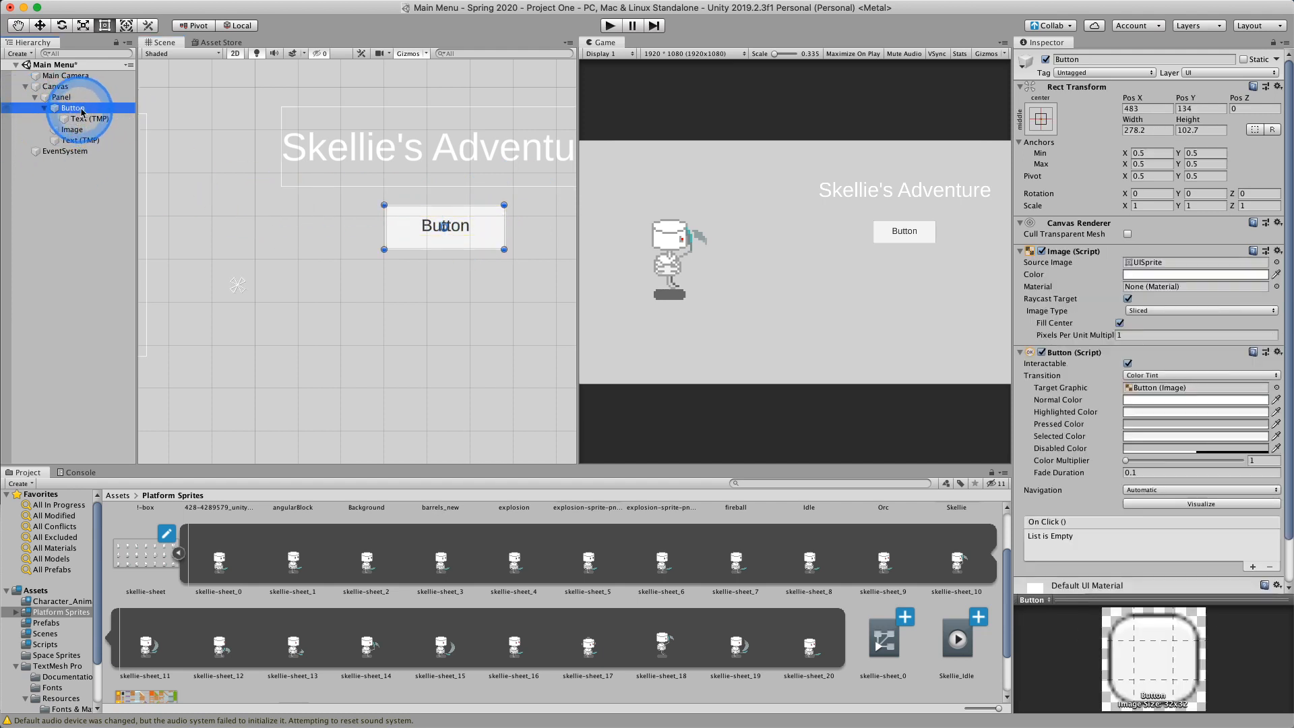
{"action": "left_click_drag", "start_coordinate": [505, 222], "coordinate": [524, 299]}
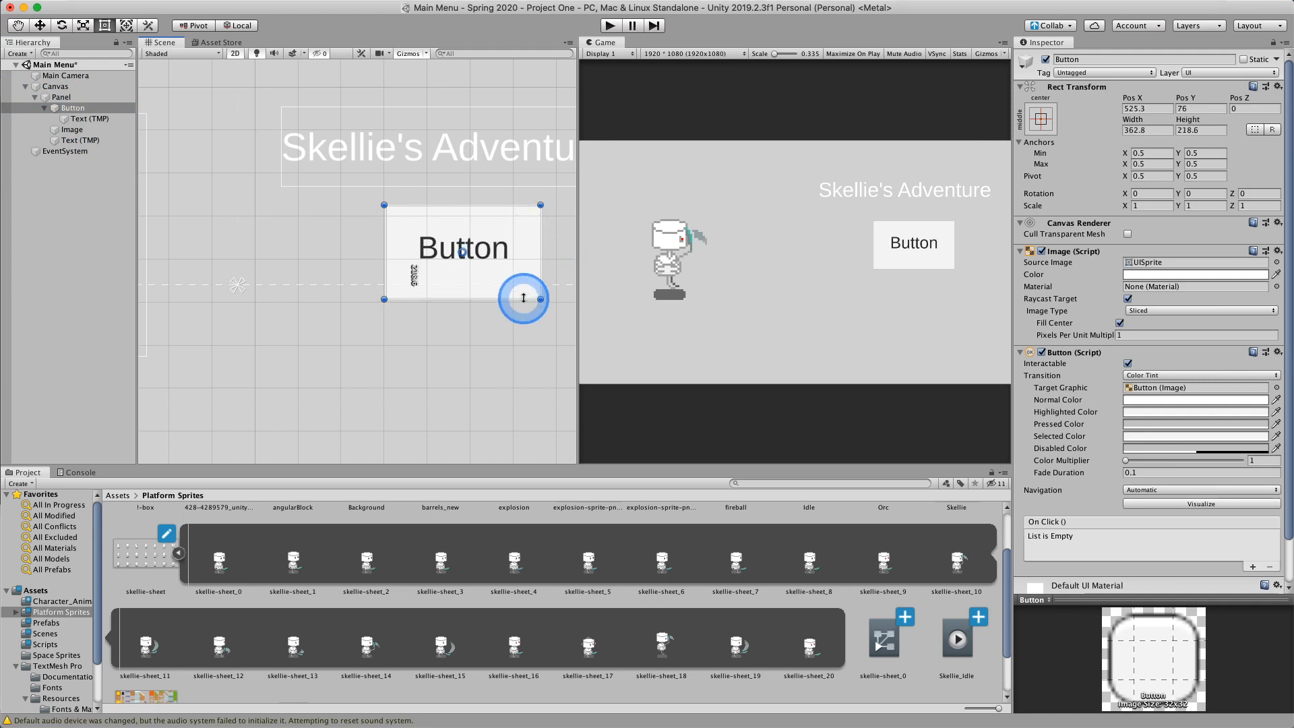
{"action": "left_click_drag", "start_coordinate": [523, 298], "coordinate": [524, 298]}
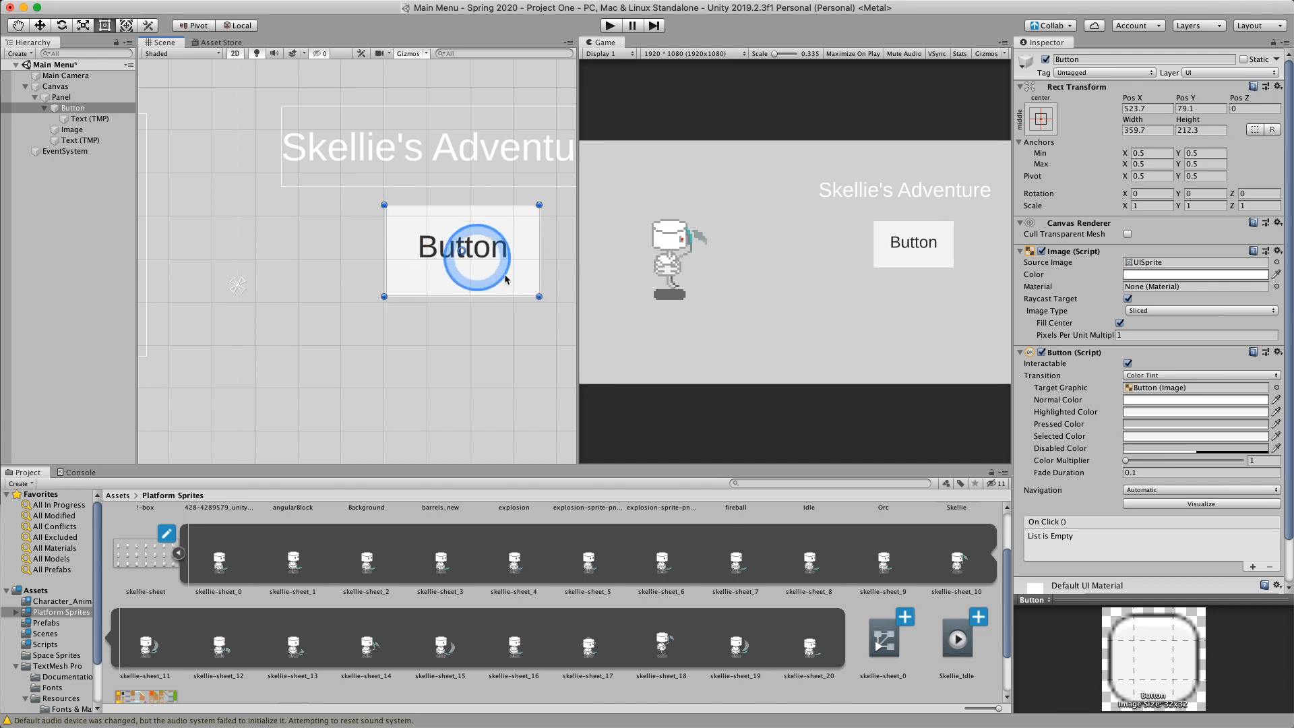
{"action": "left_click_drag", "start_coordinate": [537, 296], "coordinate": [494, 247]}
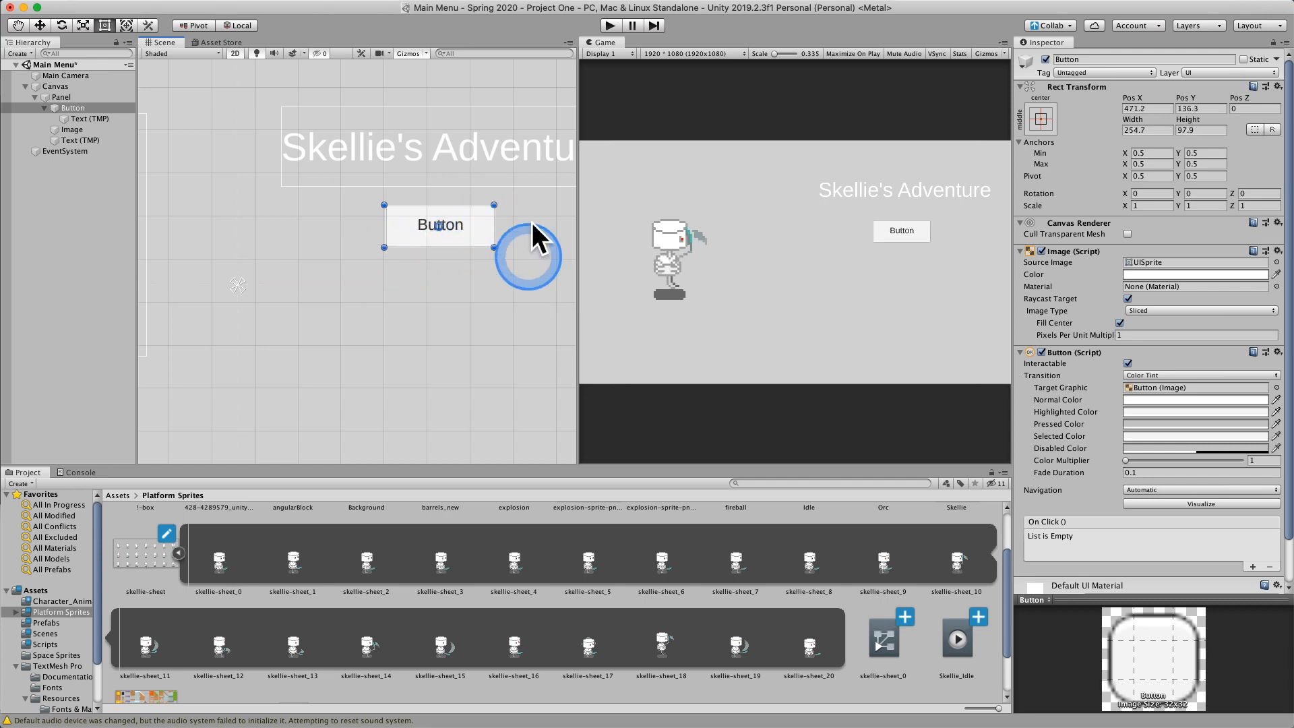
{"action": "left_click", "coordinate": [701, 58]}
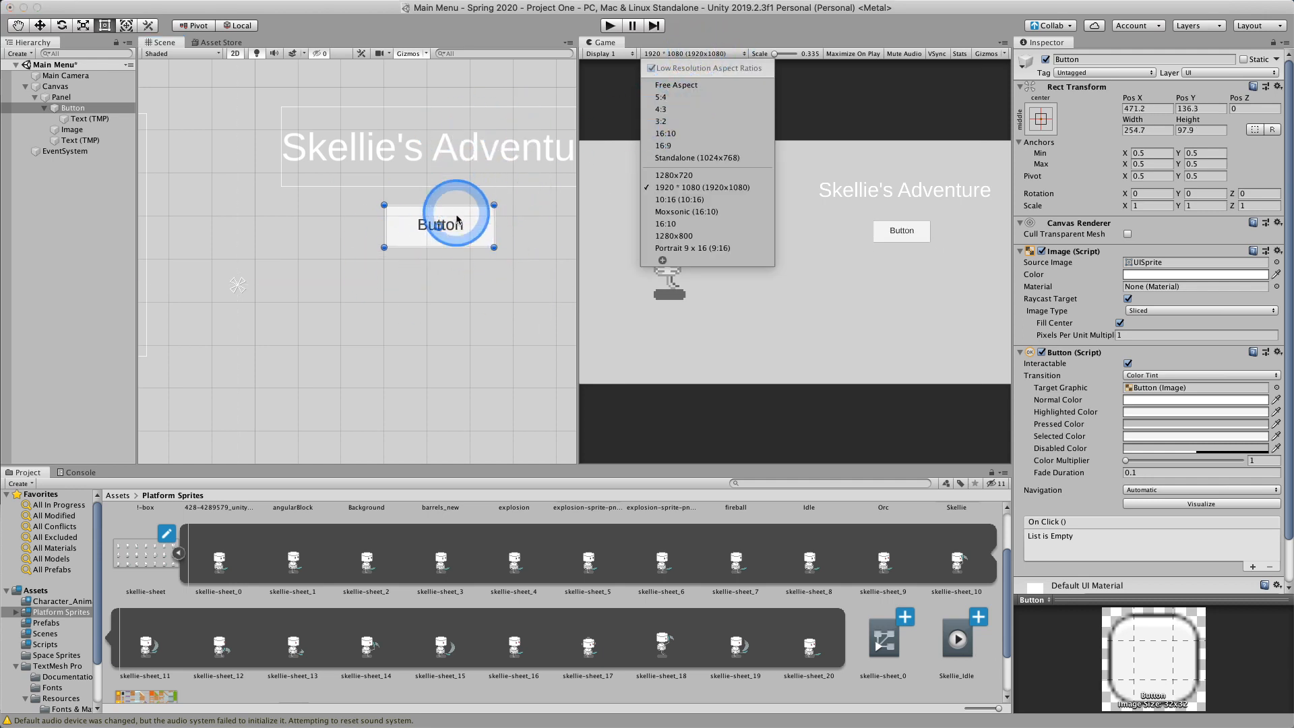
{"action": "left_click", "coordinate": [488, 292]}
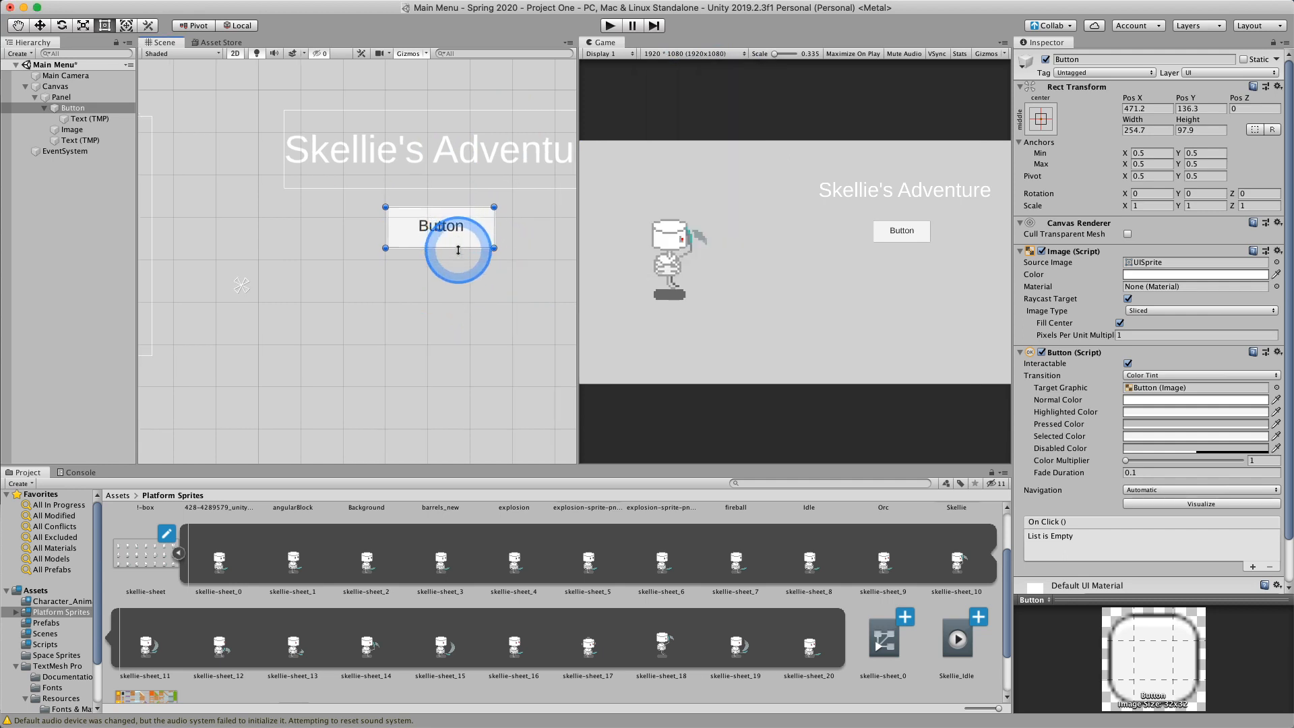
{"action": "mouse_move", "coordinate": [448, 247]}
{"action": "left_mouse_down"}
{"action": "mouse_move", "coordinate": [459, 242]}
{"action": "mouse_move", "coordinate": [448, 231]}
{"action": "mouse_move", "coordinate": [413, 220]}
{"action": "mouse_move", "coordinate": [464, 244]}
{"action": "left_mouse_up"}
Step: Move the button's anchors to its corners, about 0.68, 0.60 for the minimum and 0.81, 0.67 for the maximum
{"action": "left_click", "coordinate": [74, 108]}
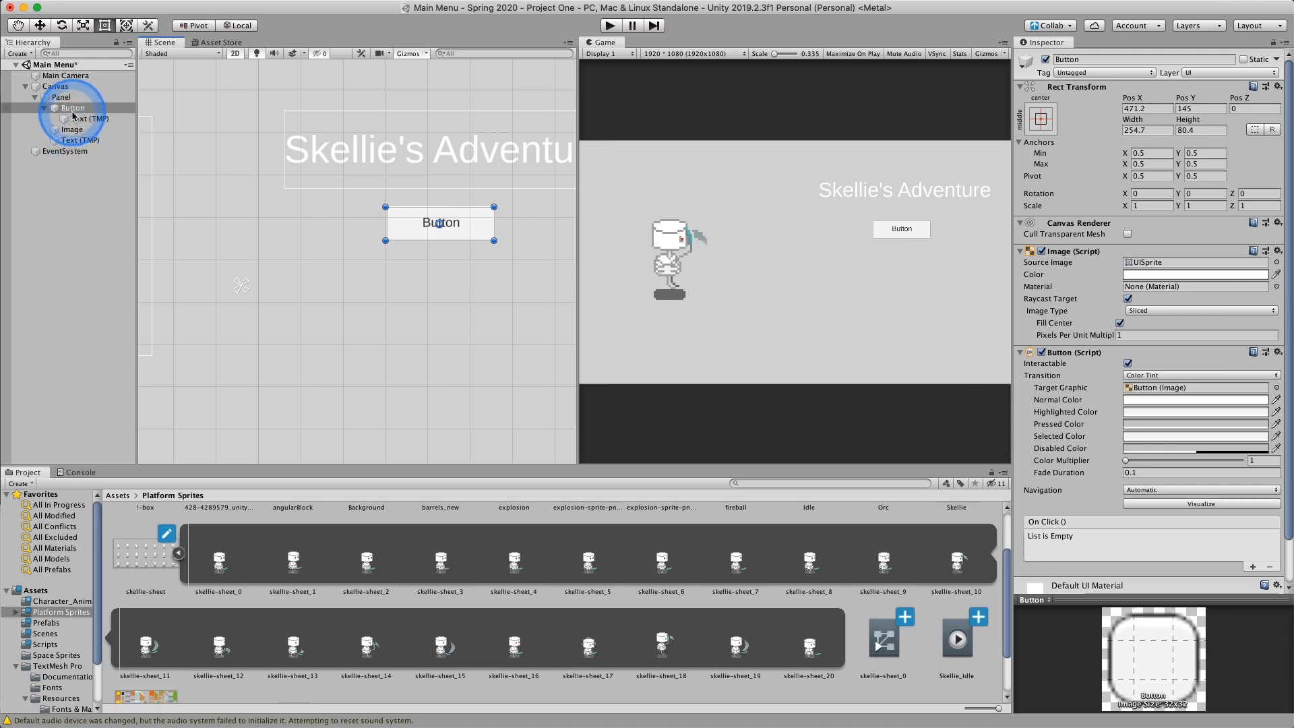
{"action": "scroll", "coordinate": [280, 253], "scroll_direction": "down", "scroll_amount": 3}
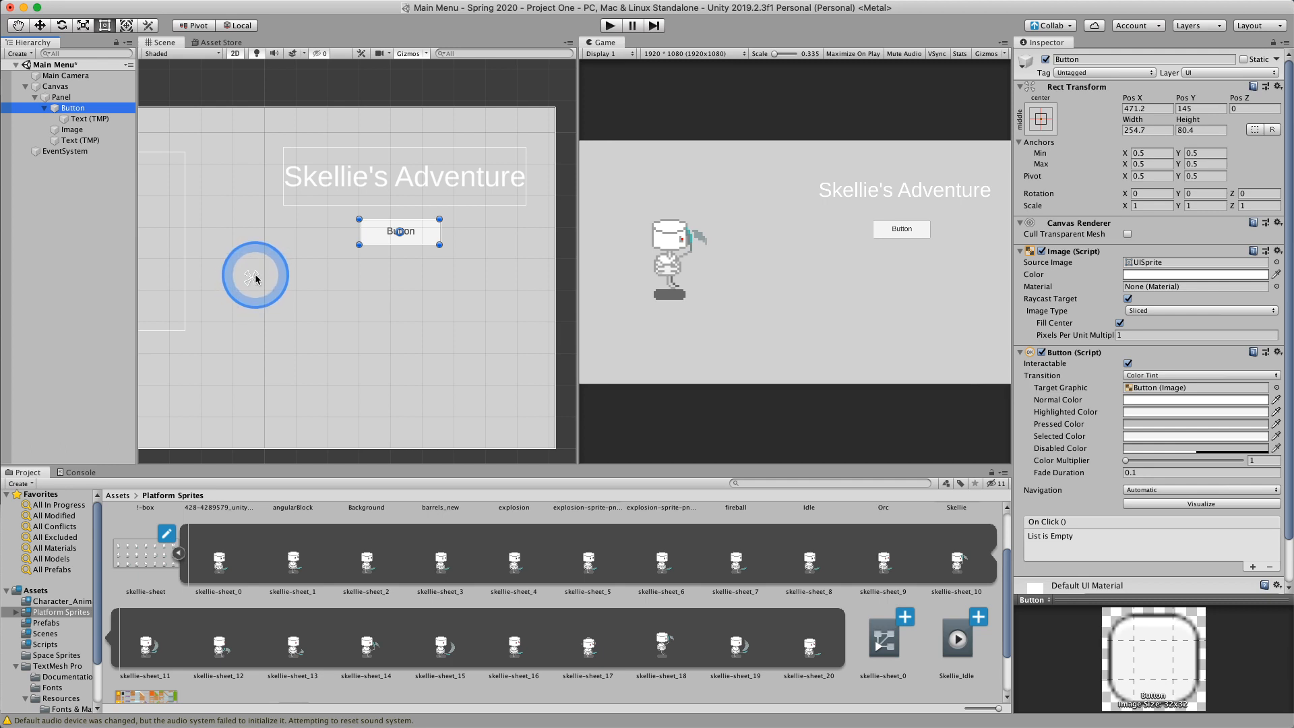
{"action": "left_click_drag", "start_coordinate": [255, 274], "coordinate": [442, 249]}
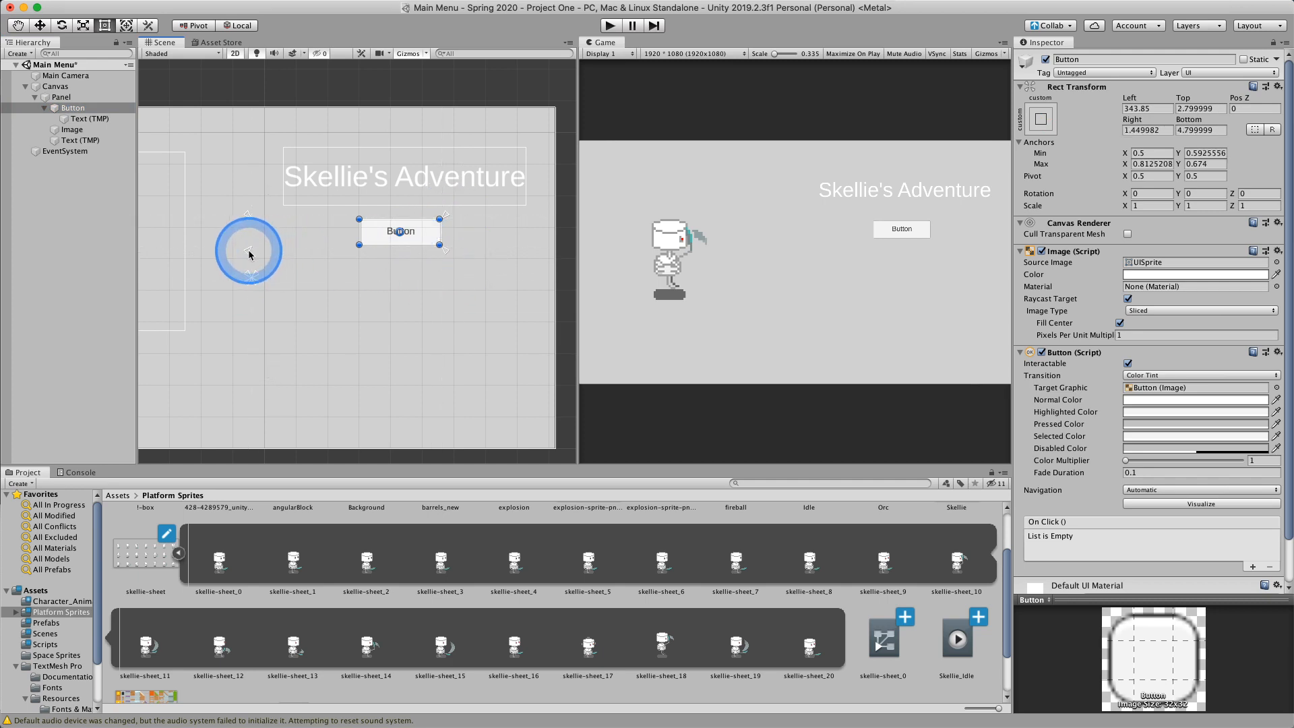
{"action": "left_click_drag", "start_coordinate": [248, 250], "coordinate": [356, 251]}
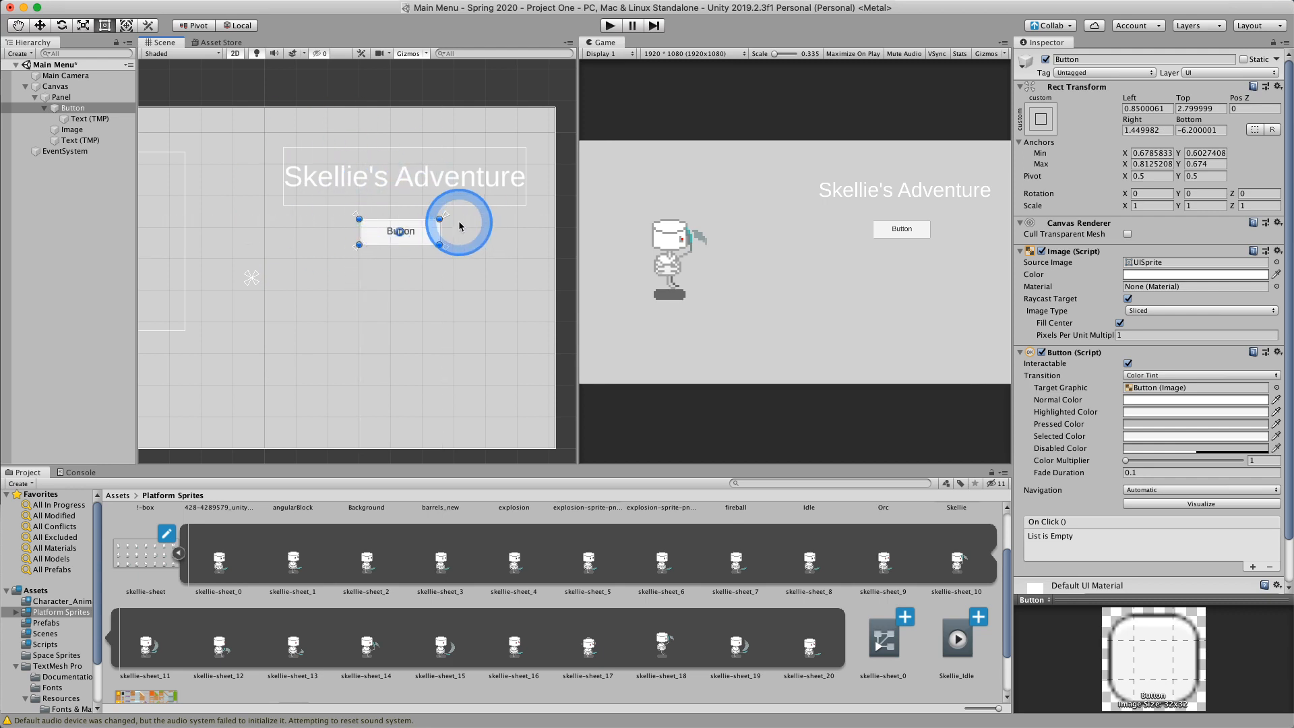
{"action": "left_click_drag", "start_coordinate": [449, 252], "coordinate": [440, 219]}
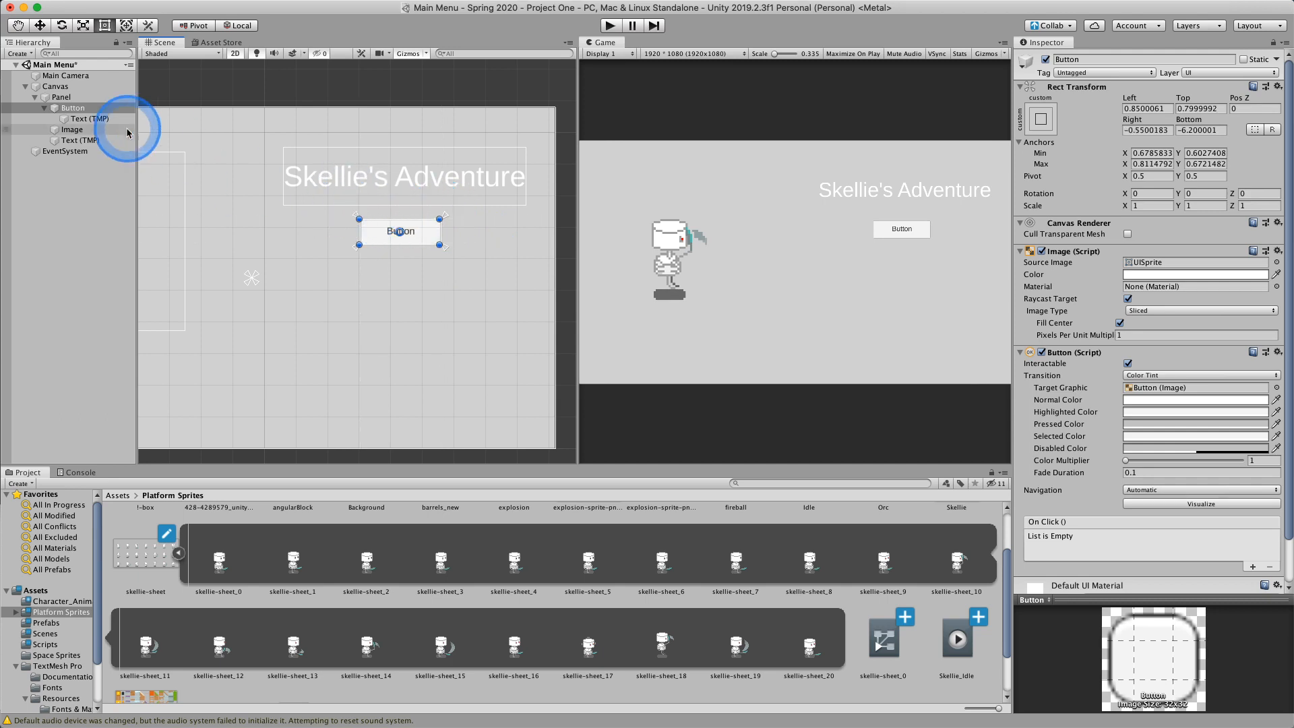
Step: Rename the "Skellie's Adventure" text object under the Panel as "Title Text"
{"action": "left_click", "coordinate": [74, 140]}
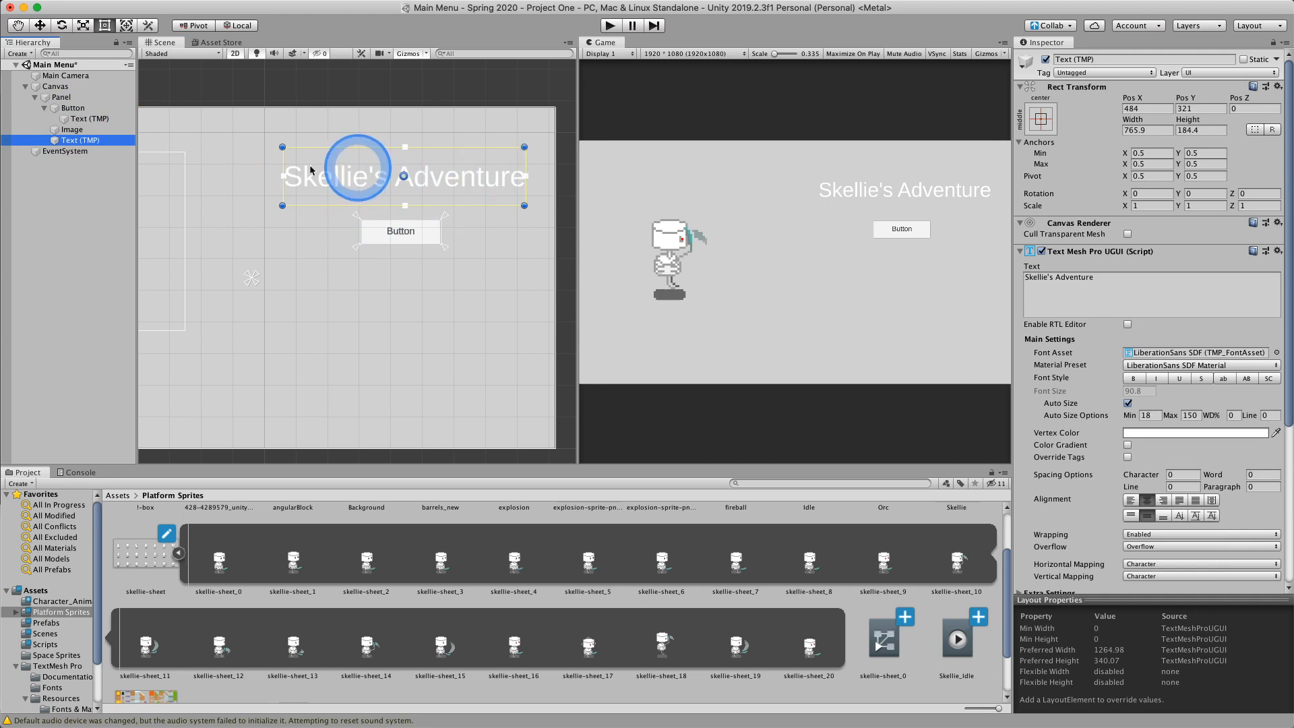
{"action": "double_click", "coordinate": [57, 140]}
{"action": "left_click", "coordinate": [110, 145]}
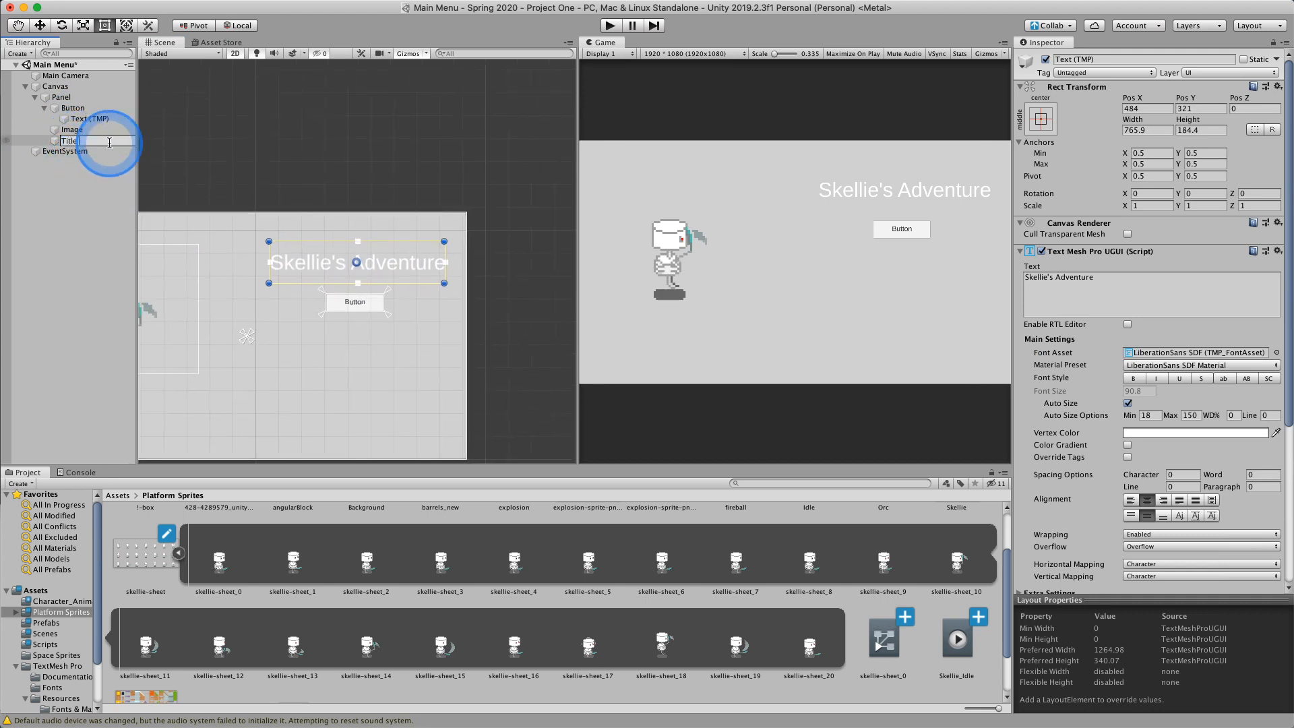
{"action": "type", "text": "Title Text"}
{"action": "key", "text": "Return"}
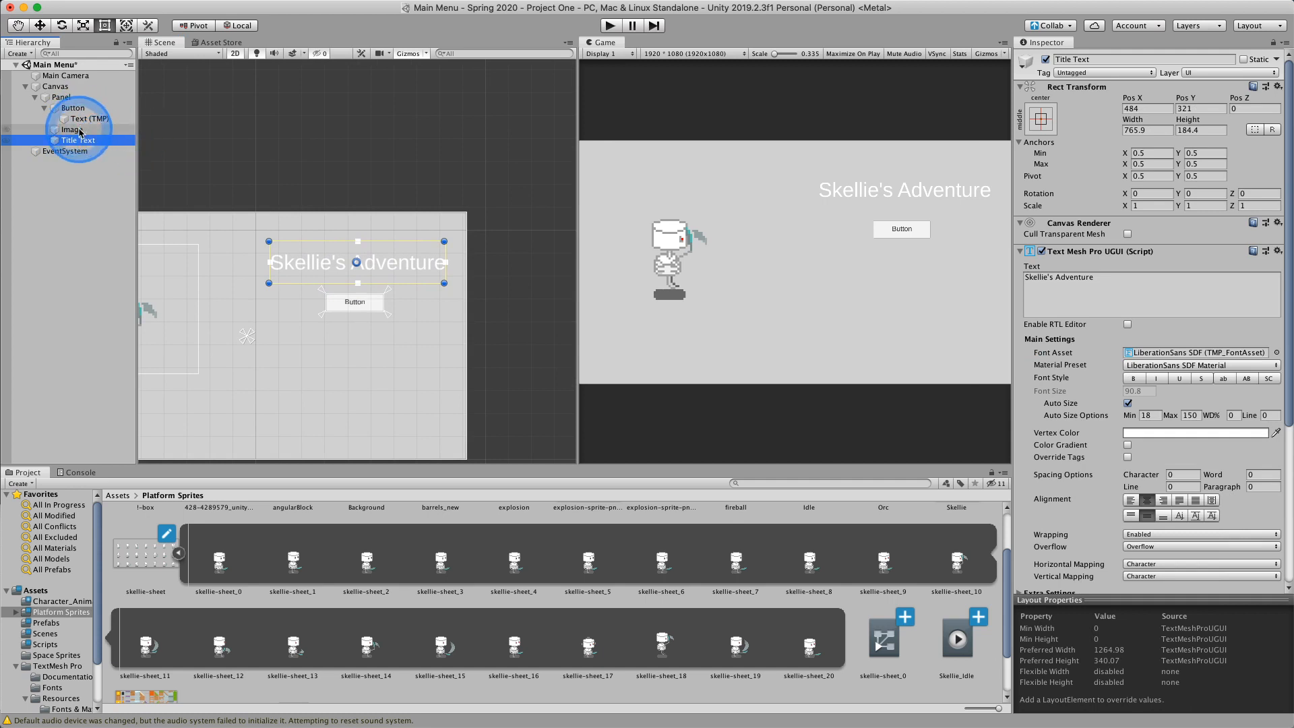
Step: Move the title text's anchors to its box corners, about 0.55, 0.71 for the minimum and 0.95, 0.88 for the maximum
{"action": "scroll", "coordinate": [358, 220], "scroll_direction": "up", "scroll_amount": 2}
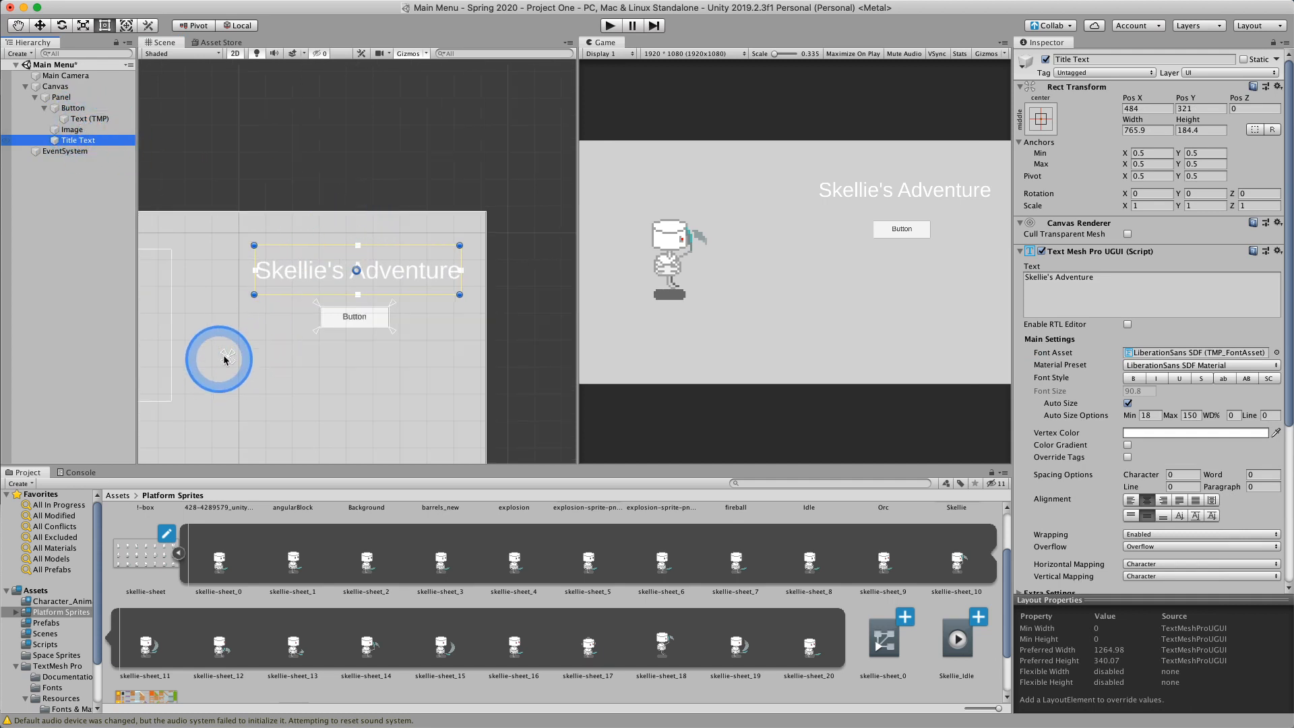
{"action": "left_click_drag", "start_coordinate": [227, 358], "coordinate": [464, 244]}
{"action": "left_click_drag", "start_coordinate": [466, 365], "coordinate": [466, 301]}
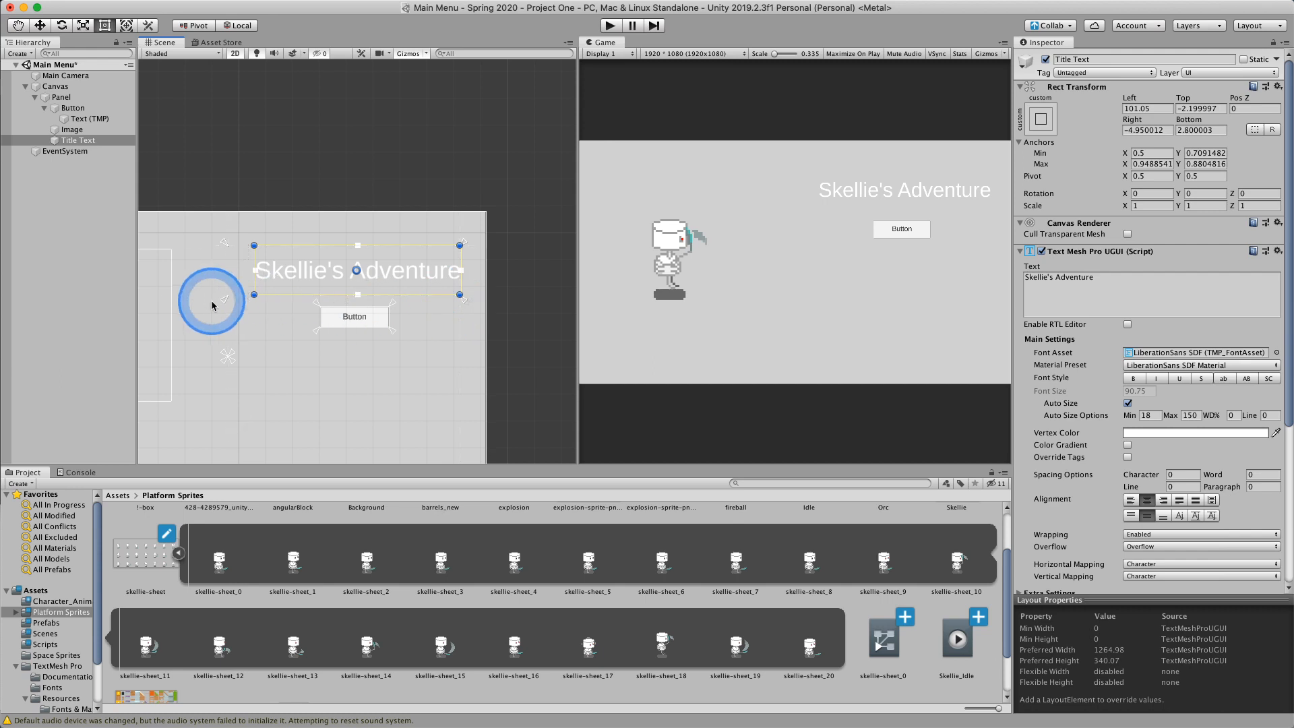
{"action": "left_click_drag", "start_coordinate": [224, 300], "coordinate": [248, 302]}
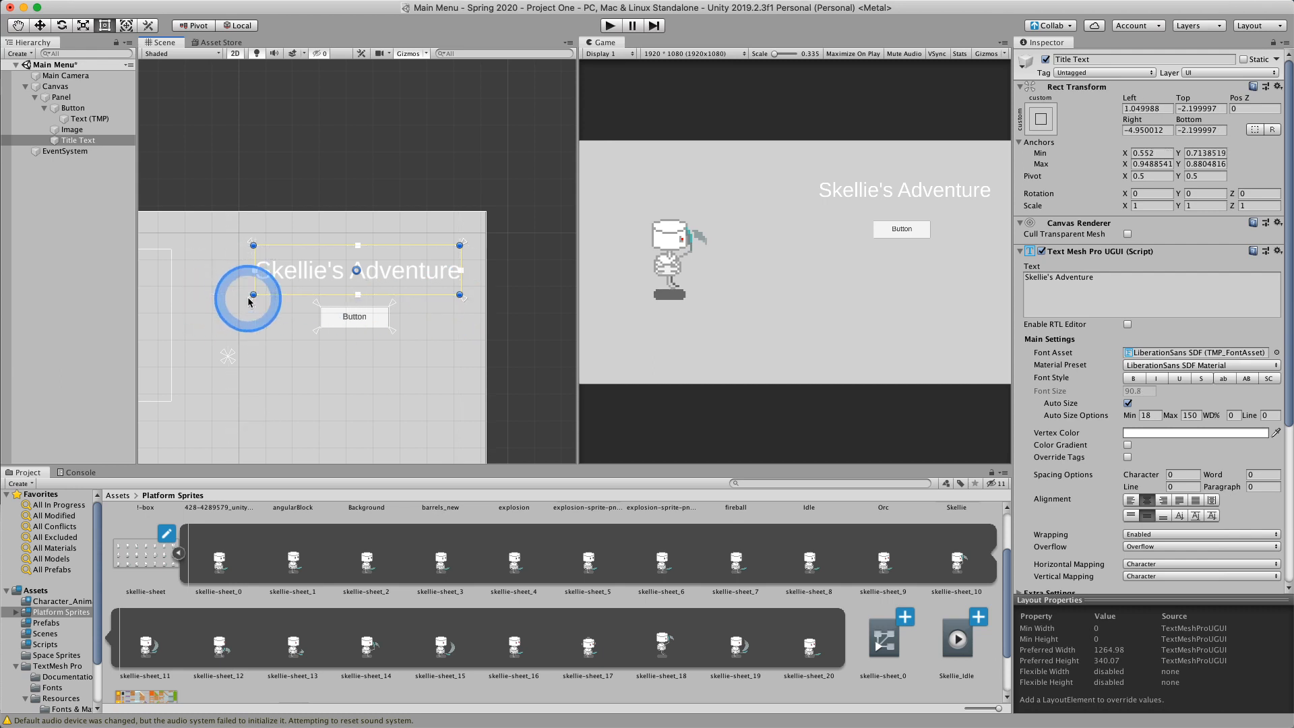
Step: Rename the skeleton Image object under the Panel as "Skillie"
{"action": "middle_click_drag", "start_coordinate": [245, 362], "coordinate": [527, 243]}
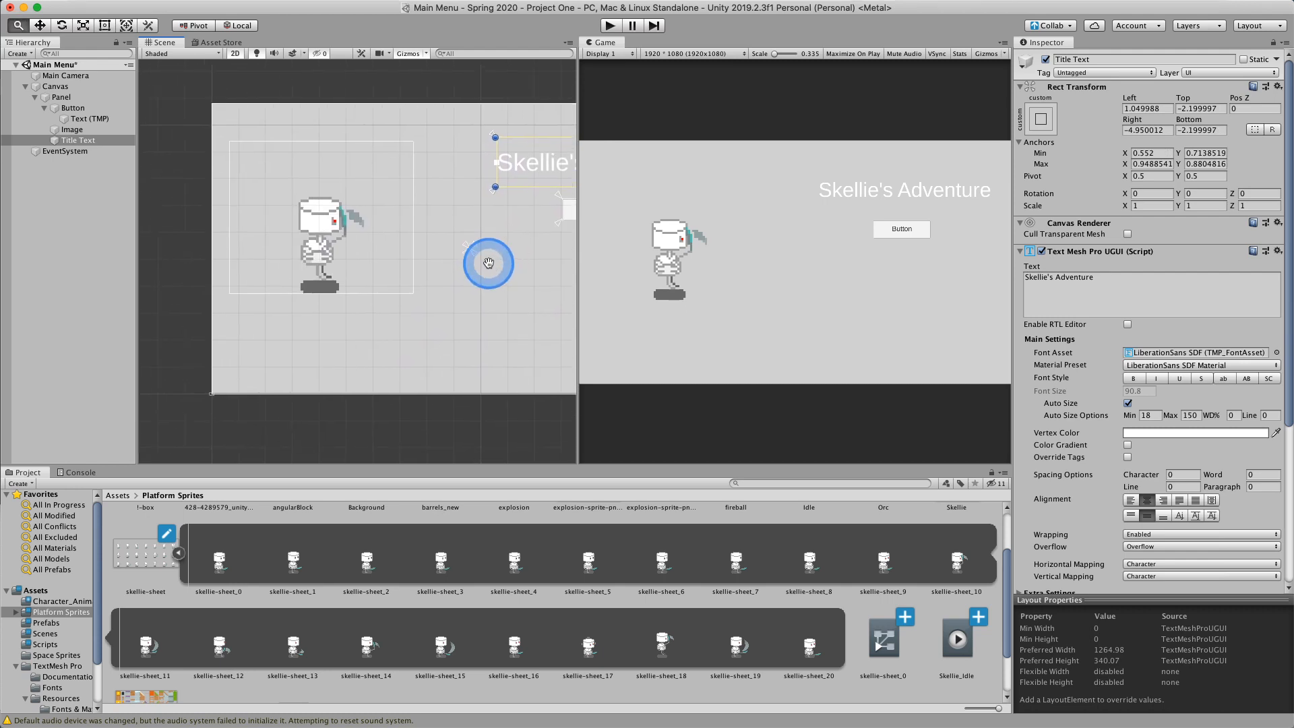
{"action": "left_click", "coordinate": [86, 130]}
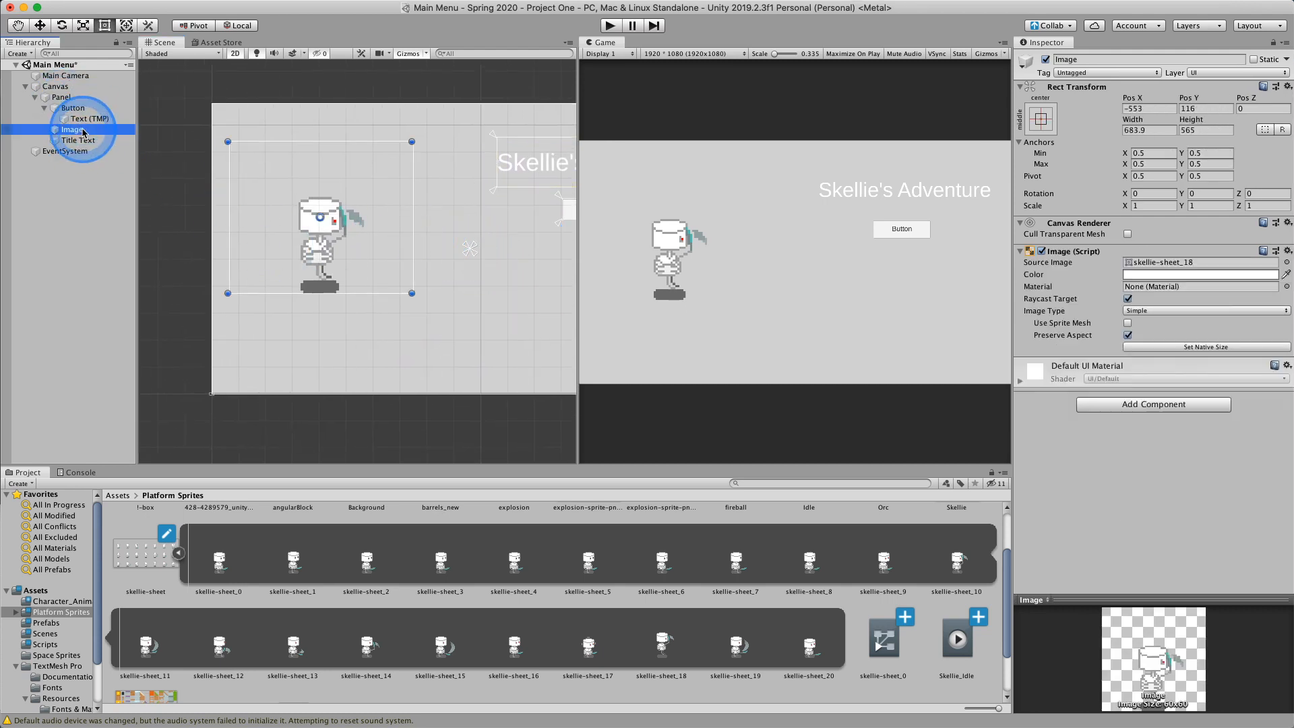
{"action": "type", "text": "Skillie"}
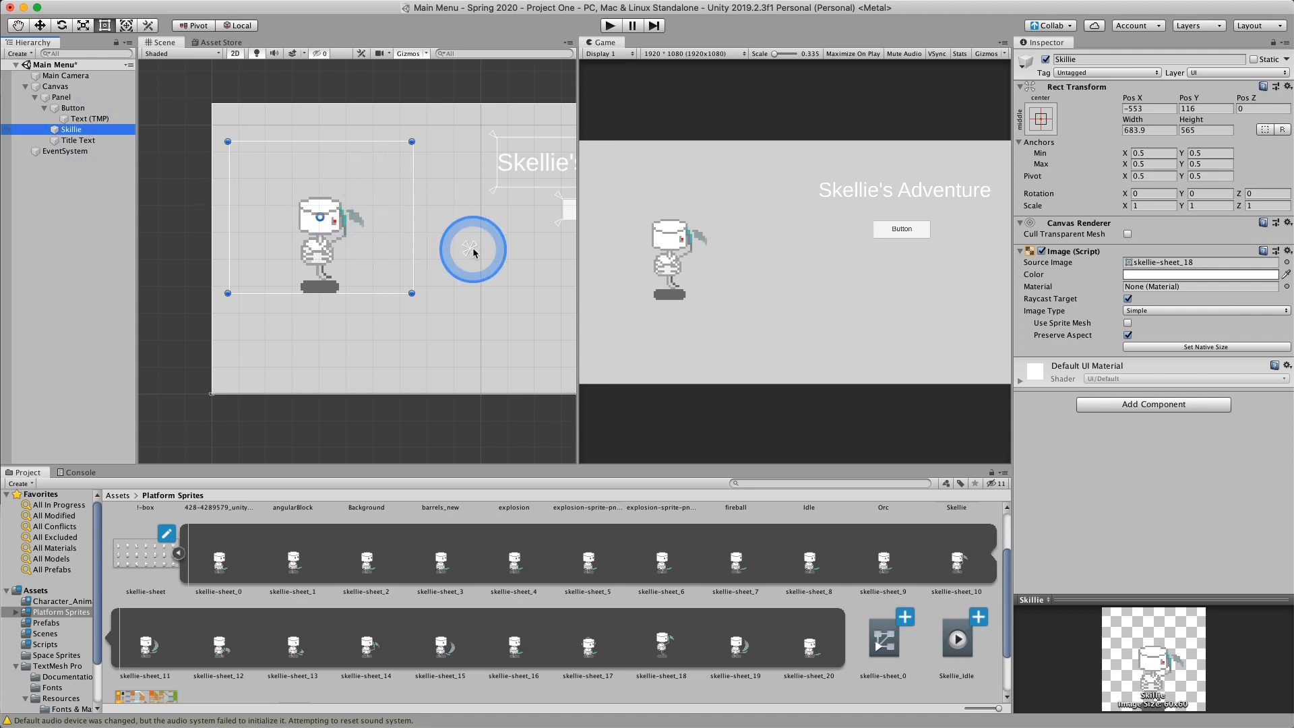
Step: Move the skeleton image's anchors to its corners, about 0.03, 0.34 for the minimum and 0.39, 0.87 for the maximum
{"action": "left_click_drag", "start_coordinate": [465, 246], "coordinate": [228, 141]}
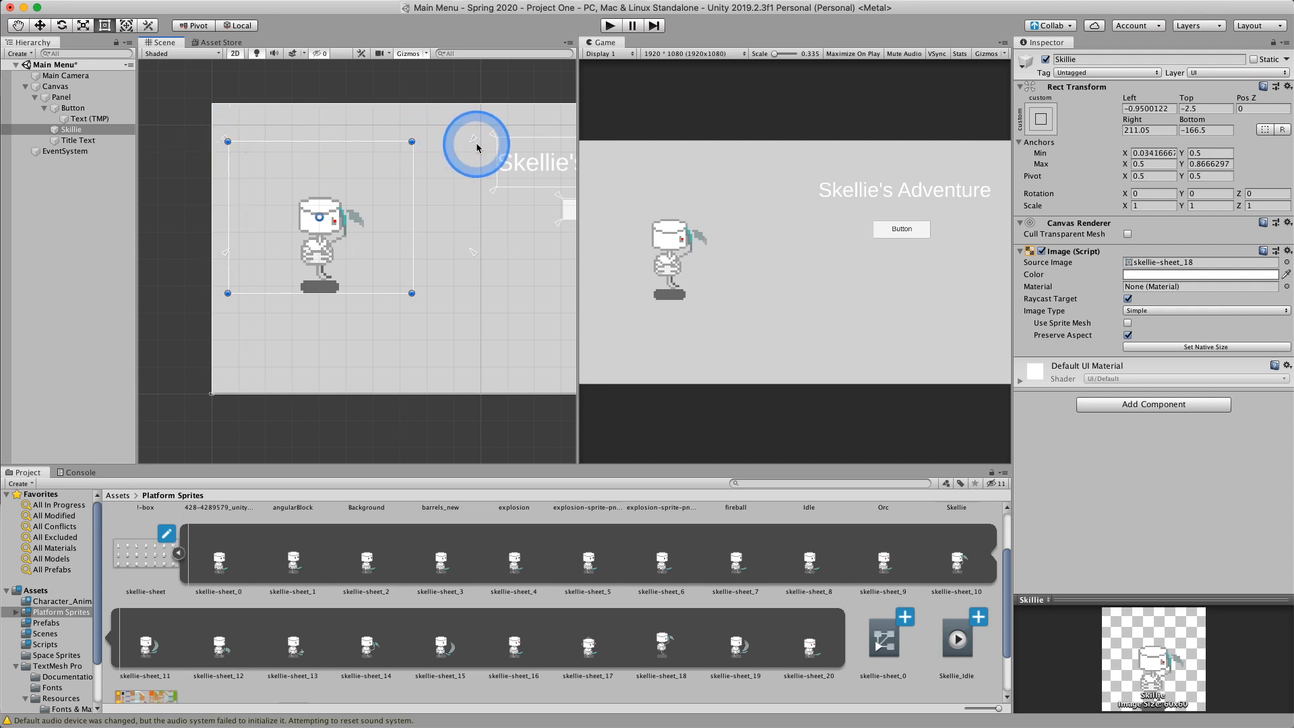
{"action": "left_click_drag", "start_coordinate": [472, 141], "coordinate": [416, 143]}
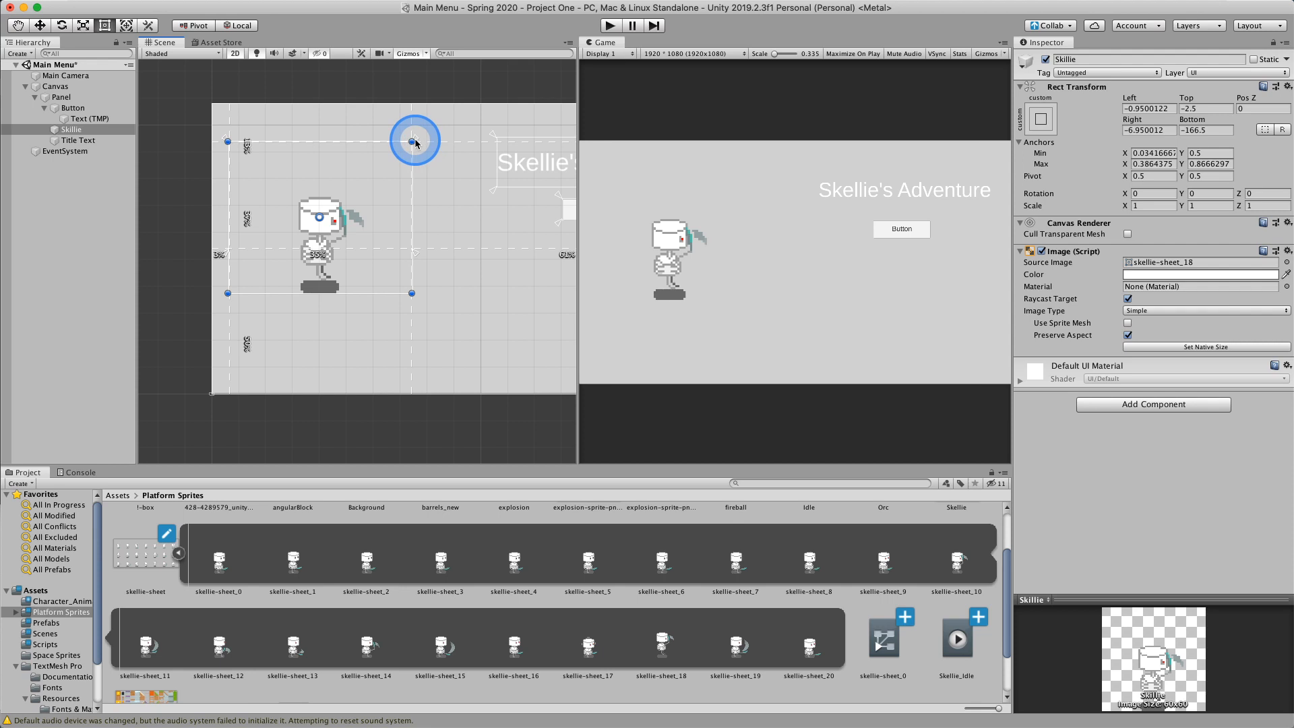
{"action": "left_click_drag", "start_coordinate": [416, 251], "coordinate": [414, 303]}
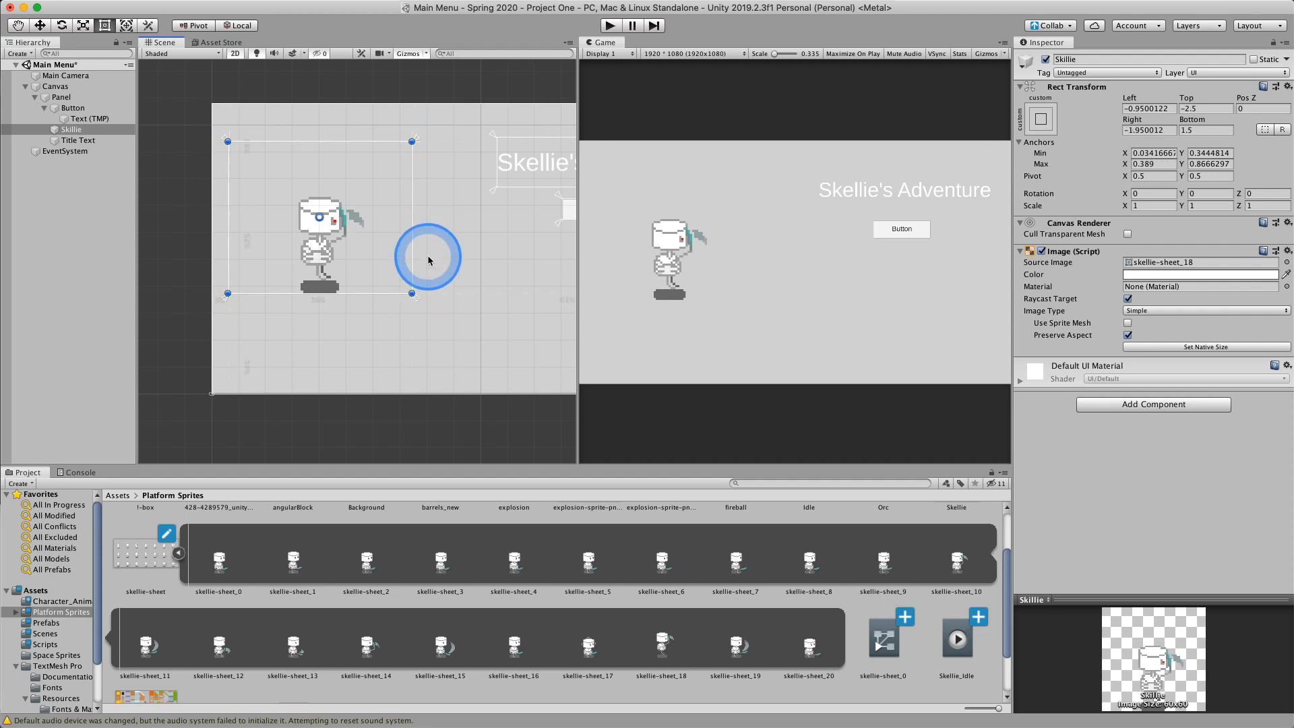
Step: Select the Panel and check how the whole menu scales at the 1280x720 game resolution
{"action": "scroll", "coordinate": [427, 254], "scroll_direction": "down", "scroll_amount": 3}
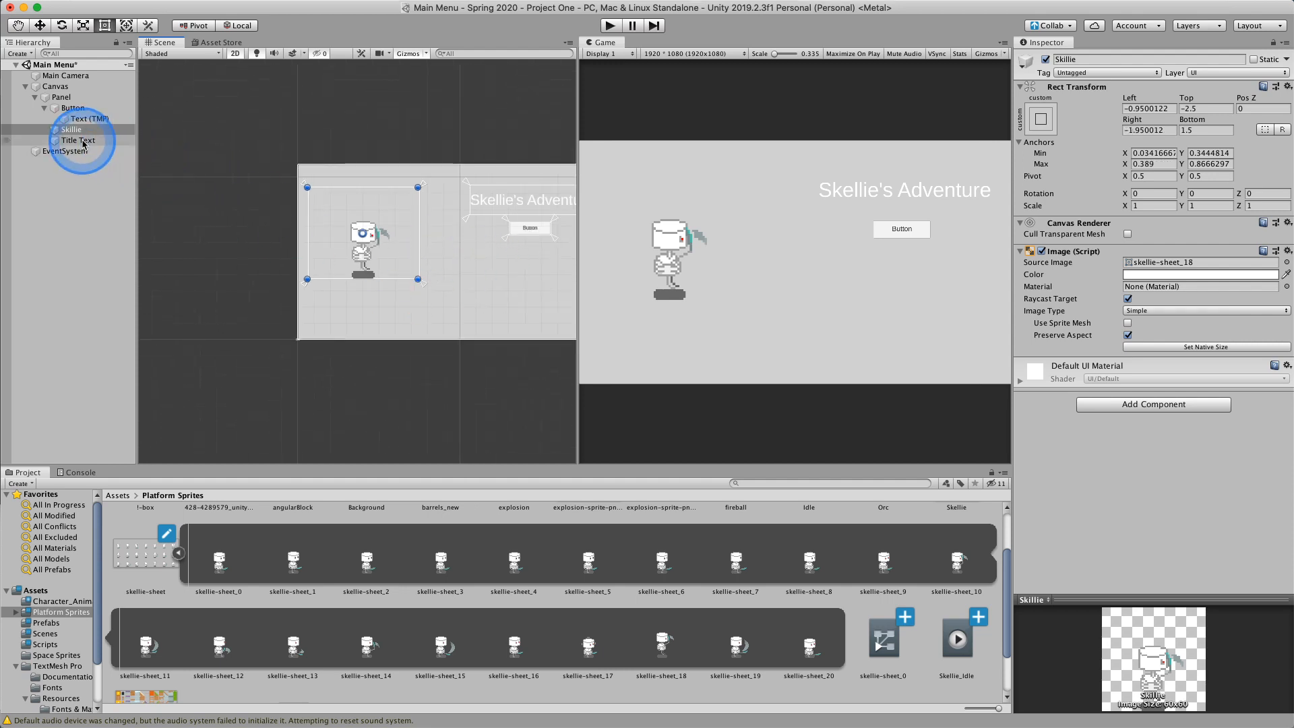
{"action": "middle_click_drag", "start_coordinate": [520, 301], "coordinate": [405, 294]}
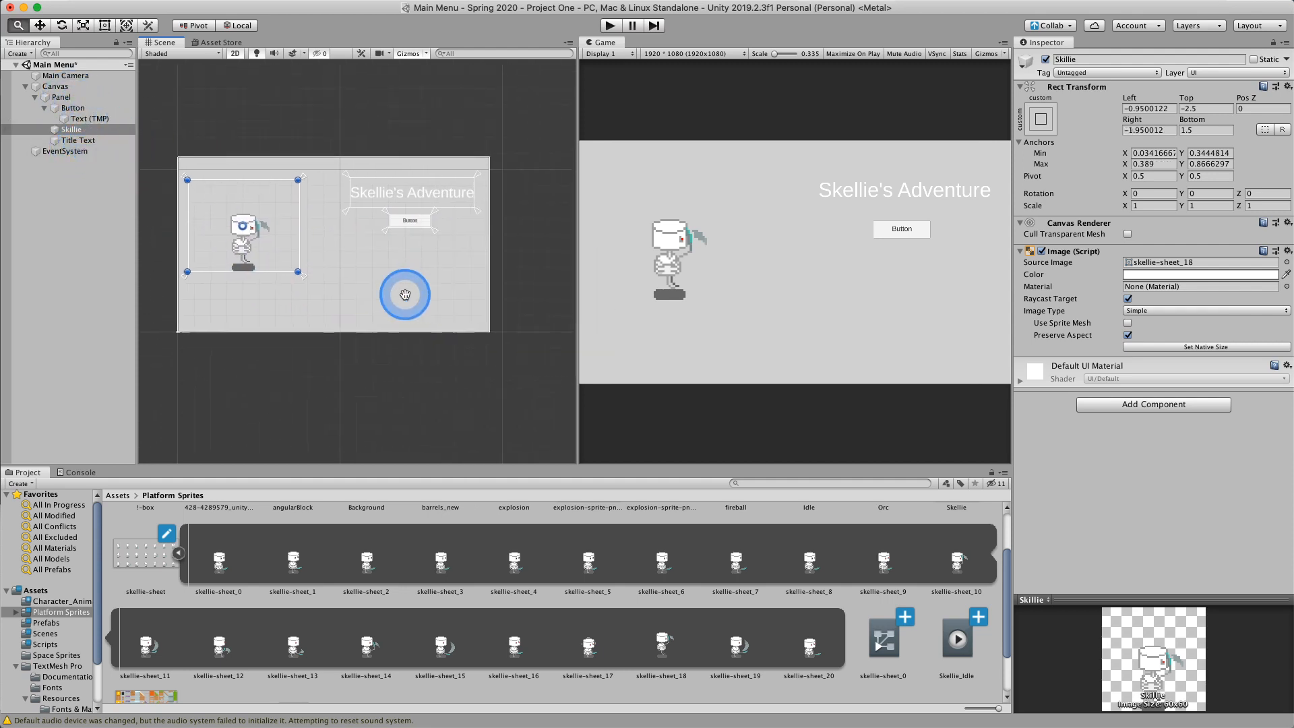
{"action": "left_click", "coordinate": [74, 98]}
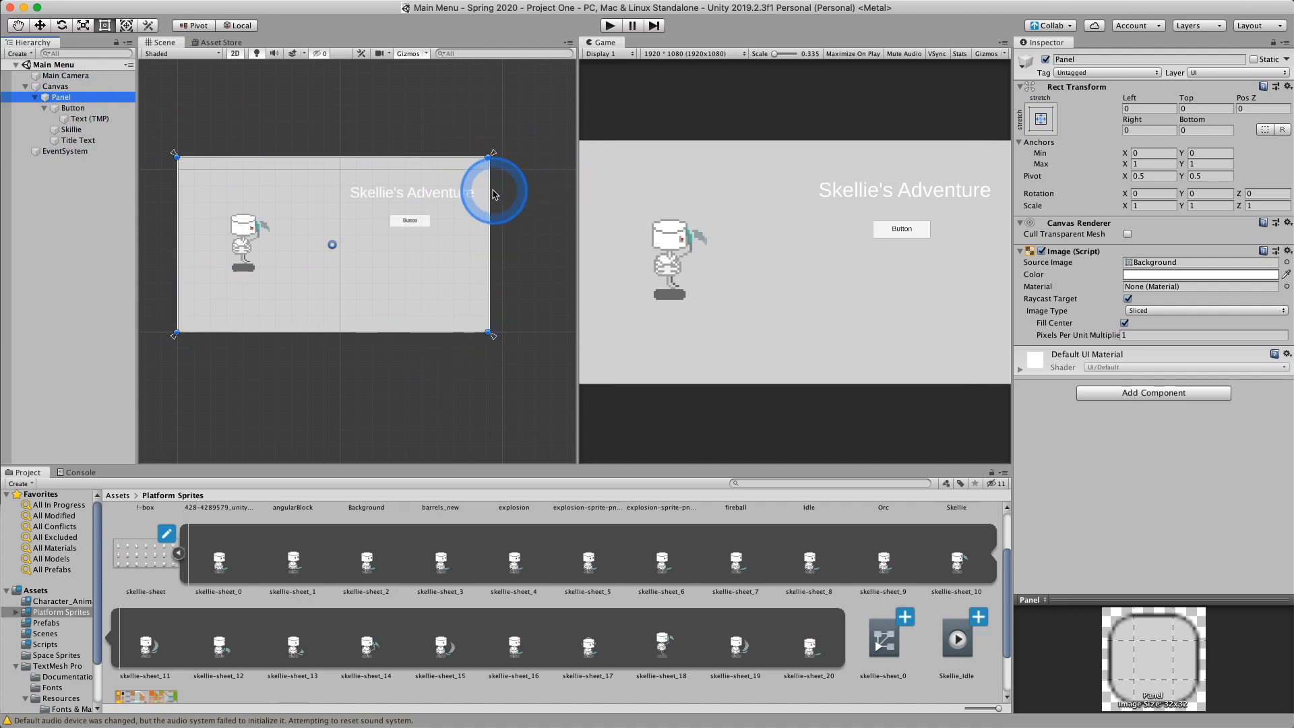
{"action": "left_click", "coordinate": [708, 55]}
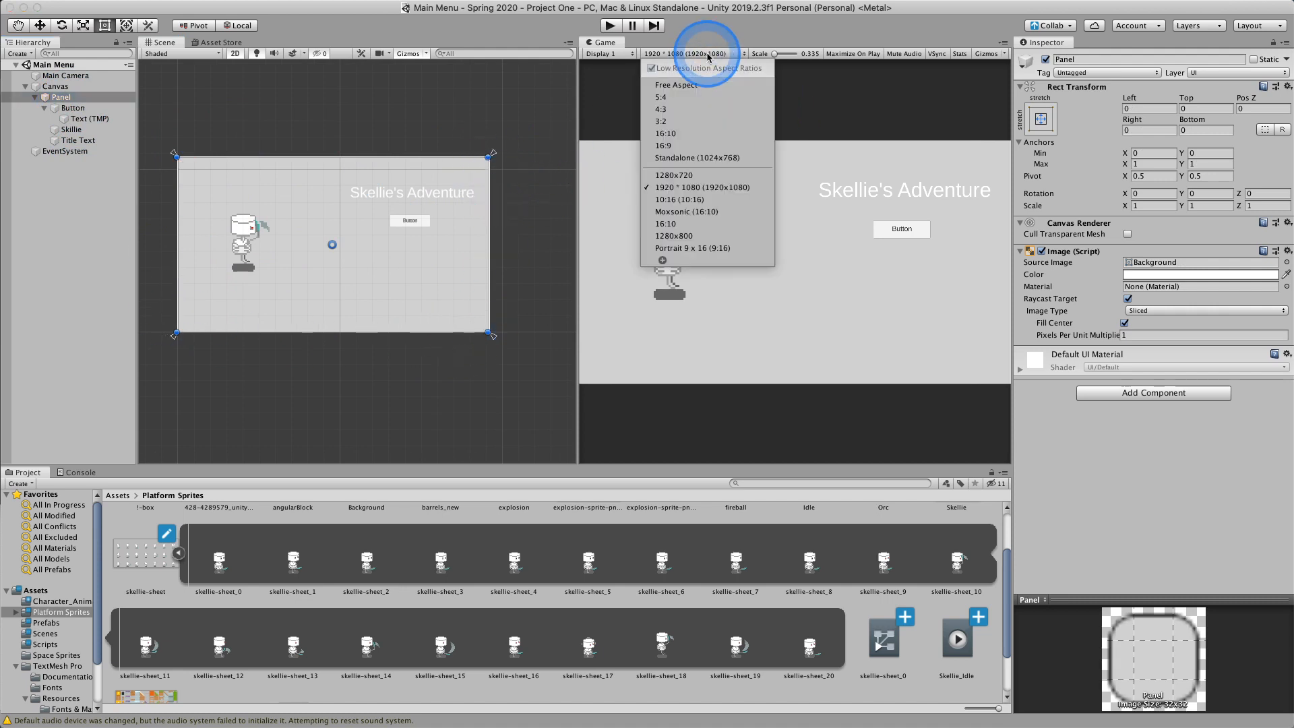
{"action": "left_click", "coordinate": [685, 178]}
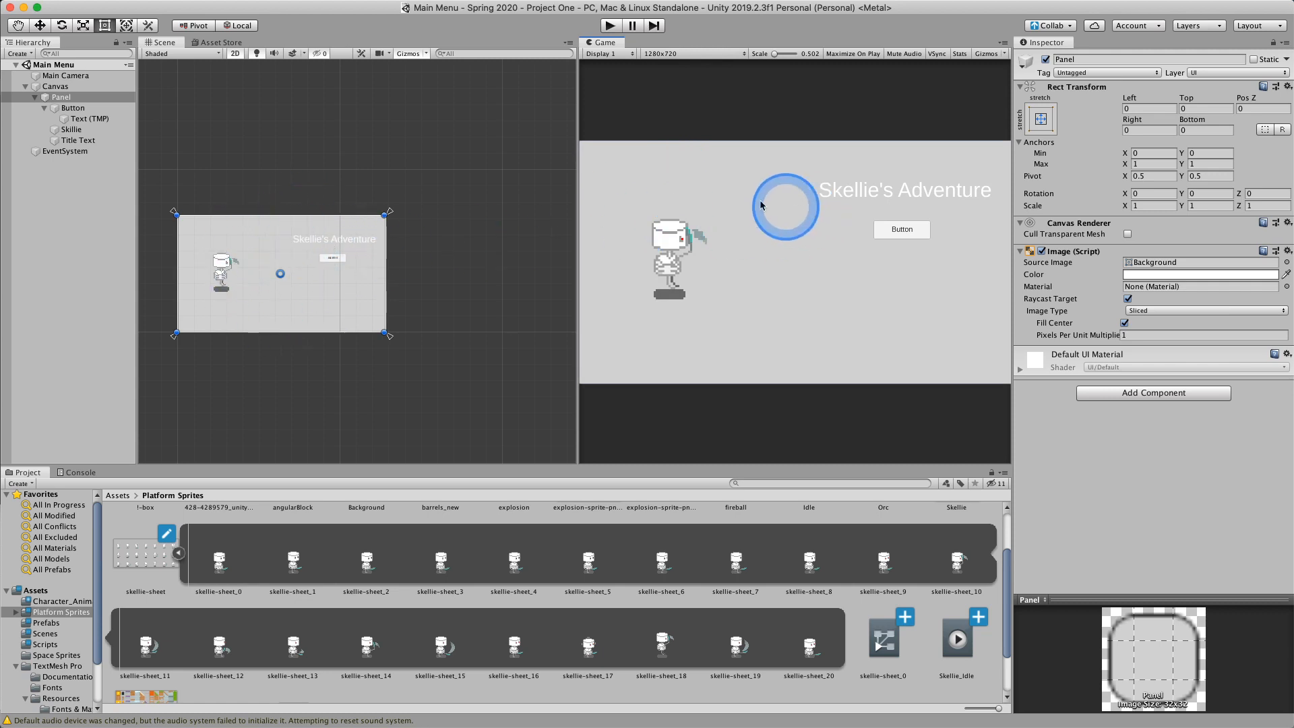
{"action": "left_click", "coordinate": [685, 54]}
{"action": "left_click", "coordinate": [390, 260]}
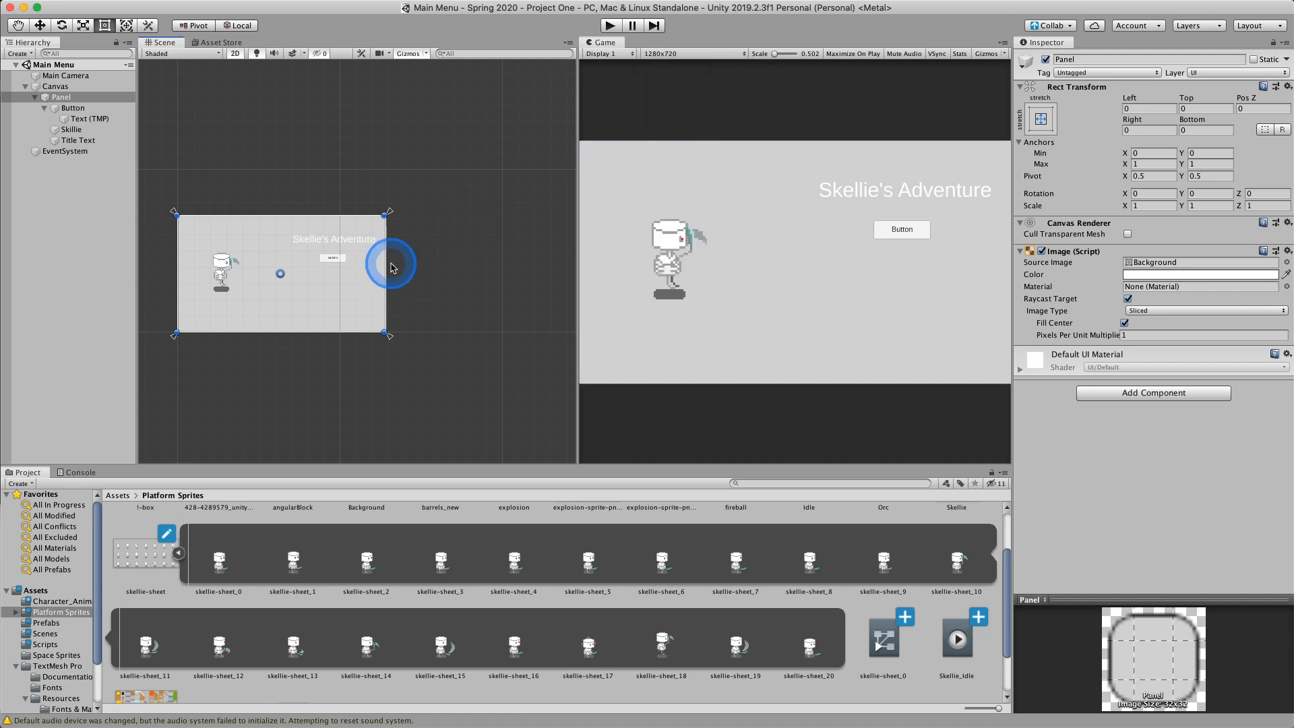
Step: Examine the menu and its title text at the 1280x800 game resolution, and switch back to 1920 * 1080
{"action": "left_click", "coordinate": [693, 56]}
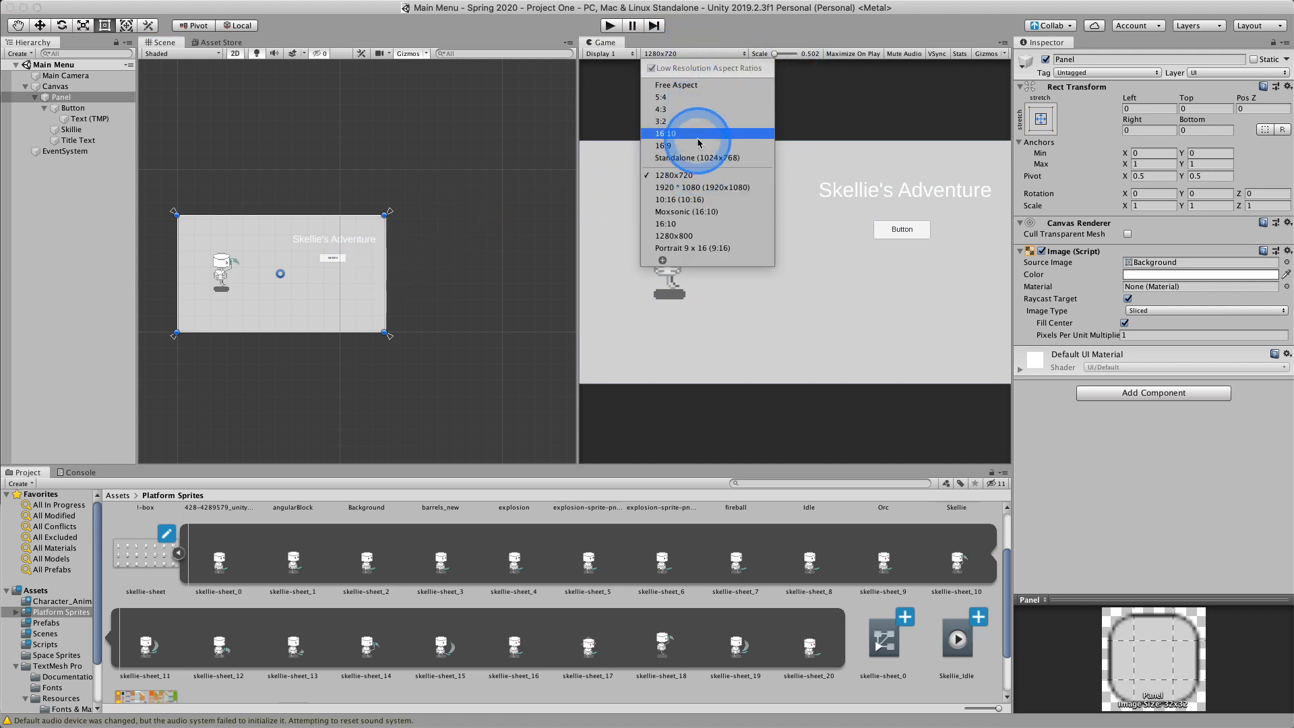
{"action": "left_click", "coordinate": [711, 236]}
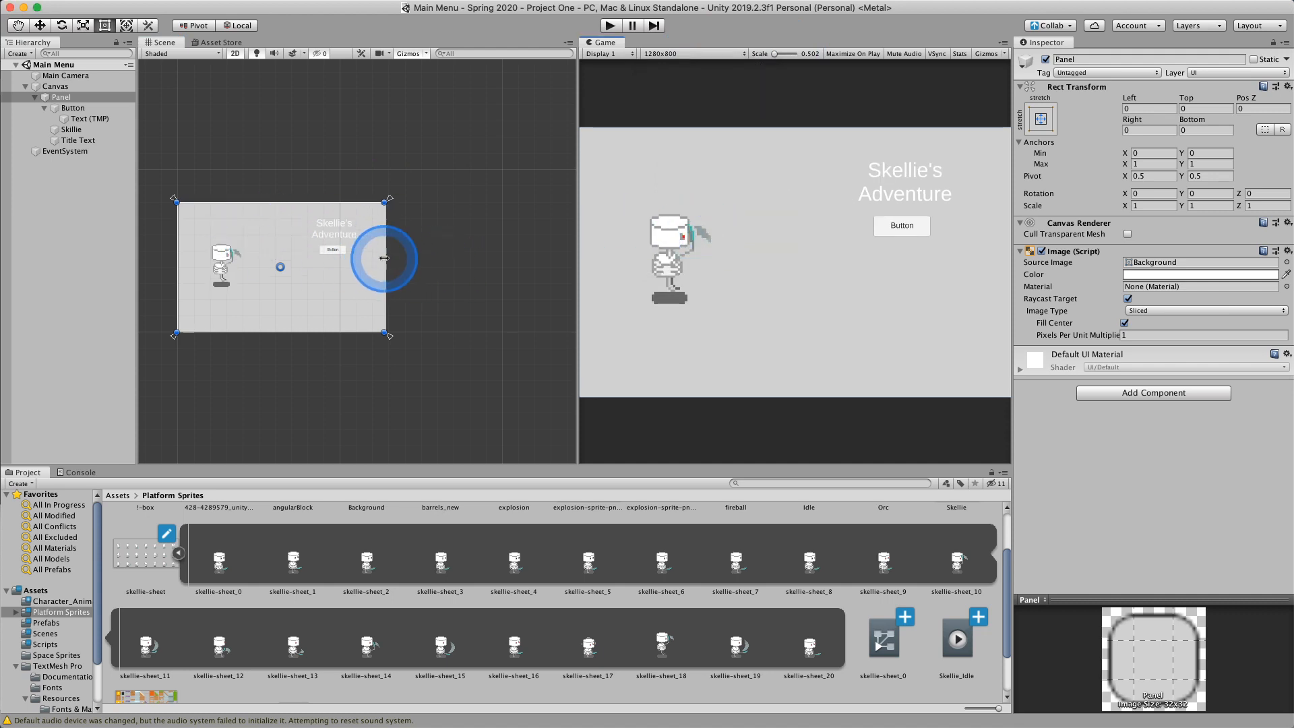
{"action": "left_click", "coordinate": [336, 236]}
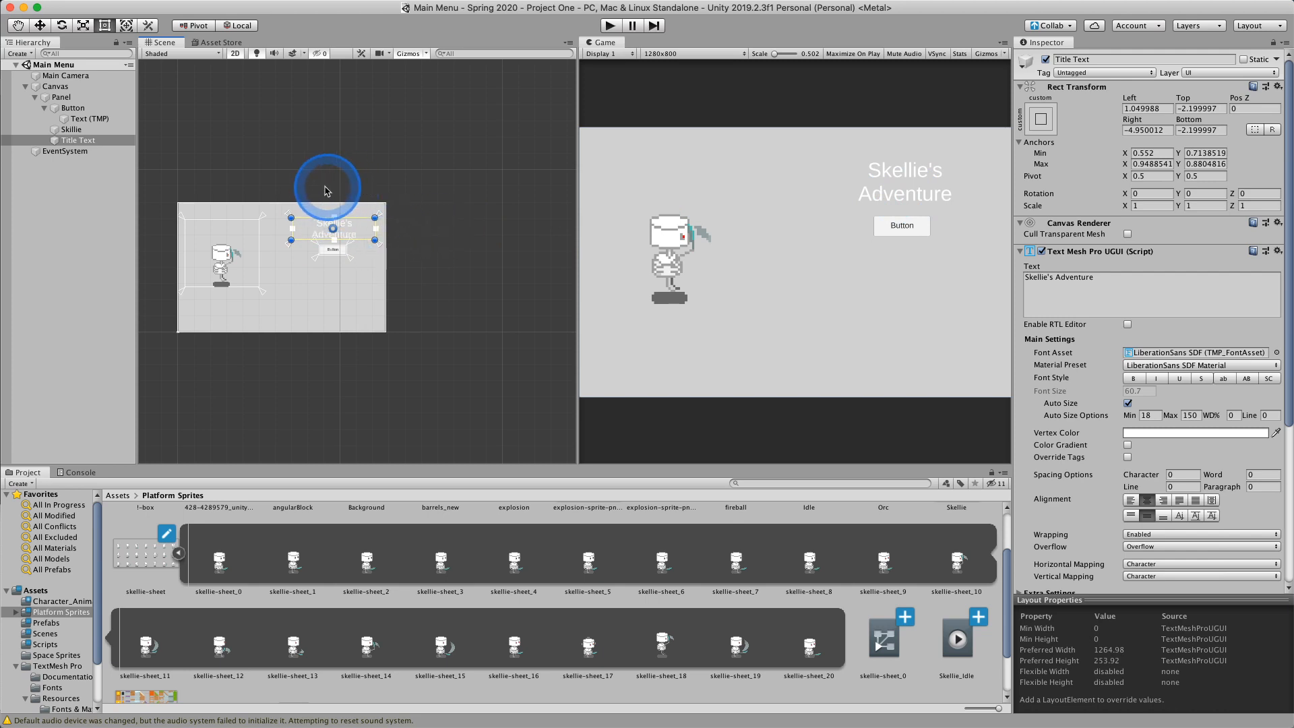
{"action": "left_click", "coordinate": [698, 54]}
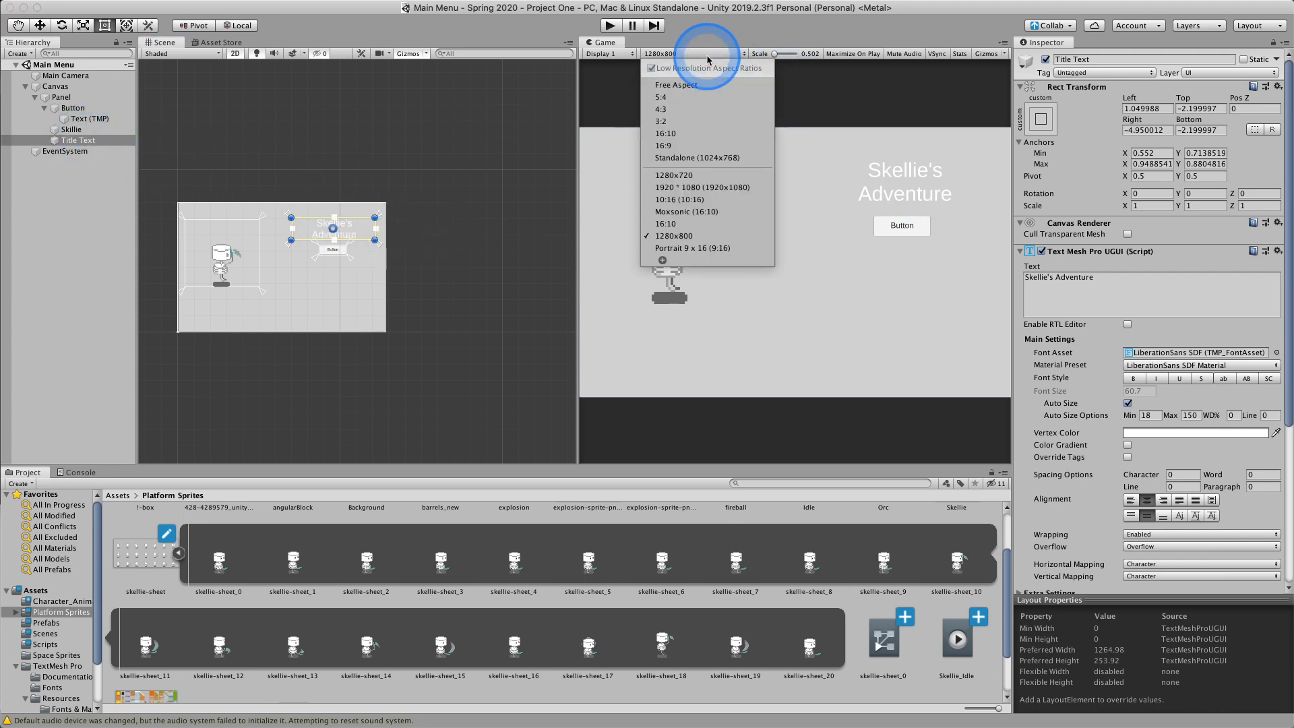
{"action": "left_click", "coordinate": [701, 187]}
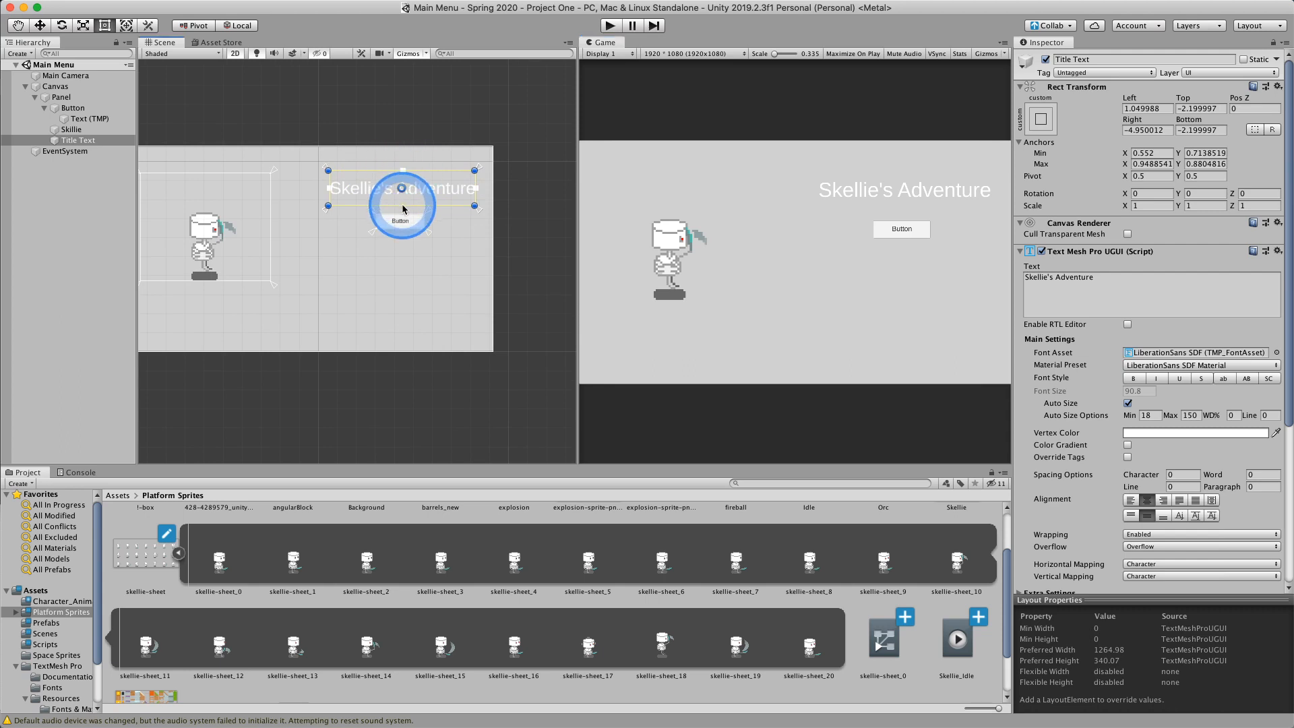
Step: Resize the Title Text box and its anchors to reach about 0.97 X maximum and 0.77 Y minimum, and check it at the 1280x800 game resolution
{"action": "left_click_drag", "start_coordinate": [475, 206], "coordinate": [487, 200]}
{"action": "left_click", "coordinate": [694, 53]}
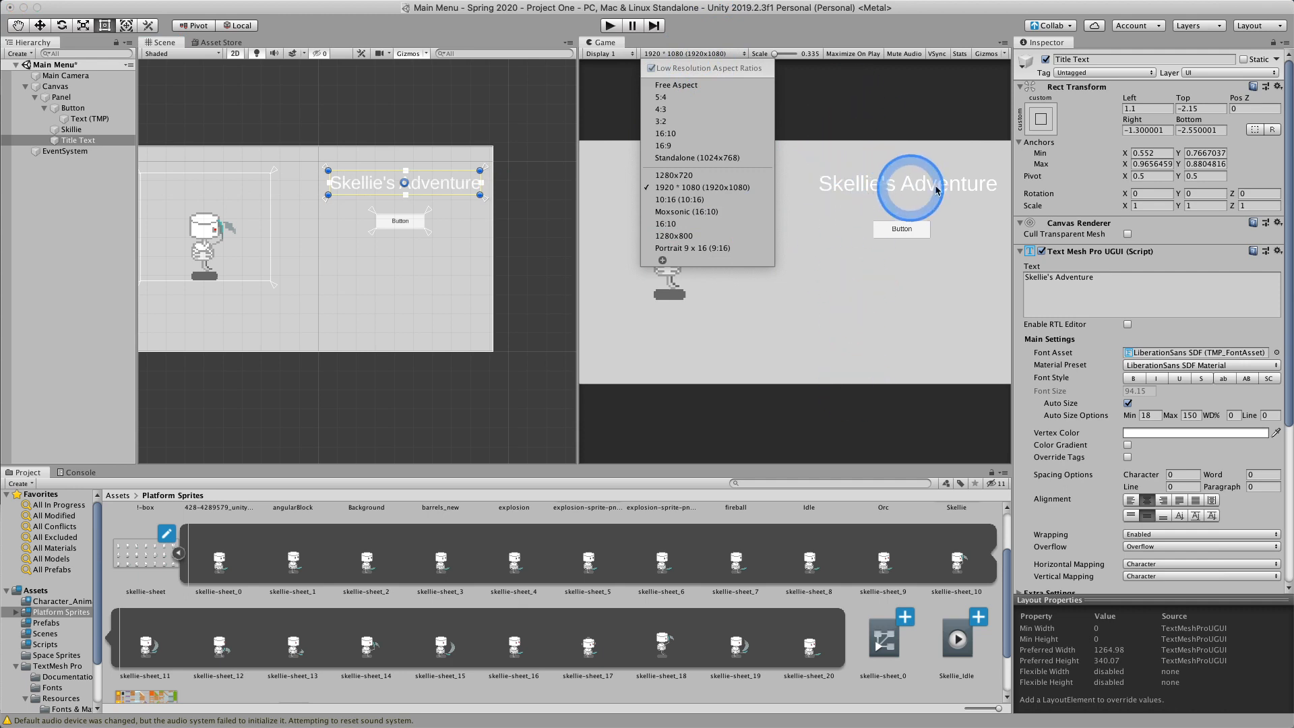
{"action": "left_click", "coordinate": [703, 236]}
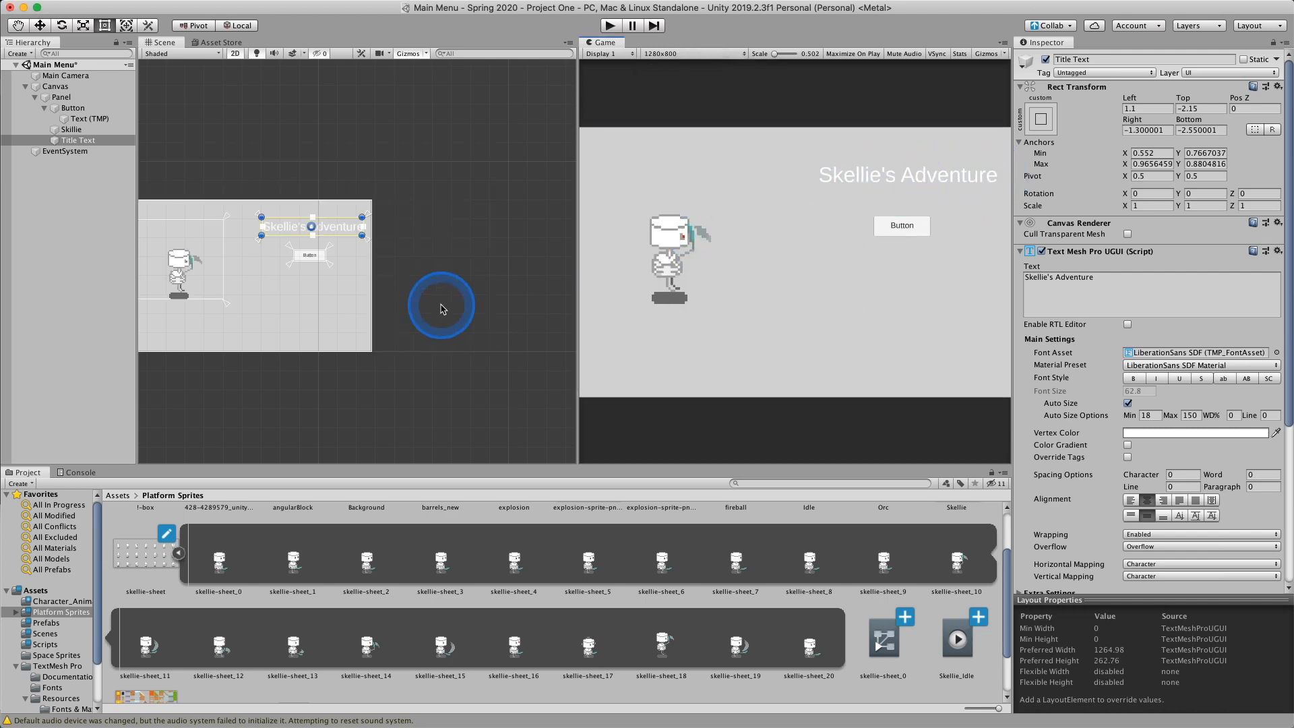
{"action": "scroll", "coordinate": [321, 316], "scroll_direction": "down", "scroll_amount": 3}
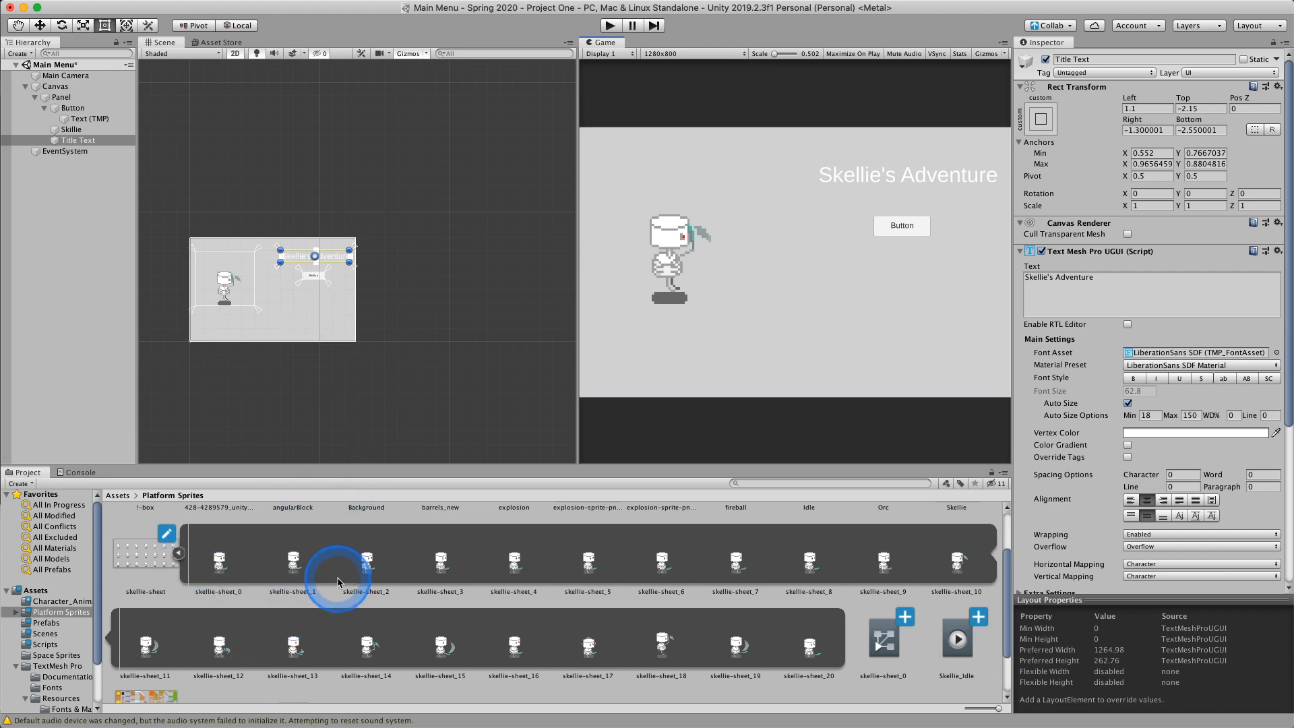
Step: Show the top-level Assets folder, try placing the gold frame copy@2x sprite directly in the scene, and undo that placement
{"action": "scroll", "coordinate": [465, 610], "scroll_direction": "down", "scroll_amount": 2}
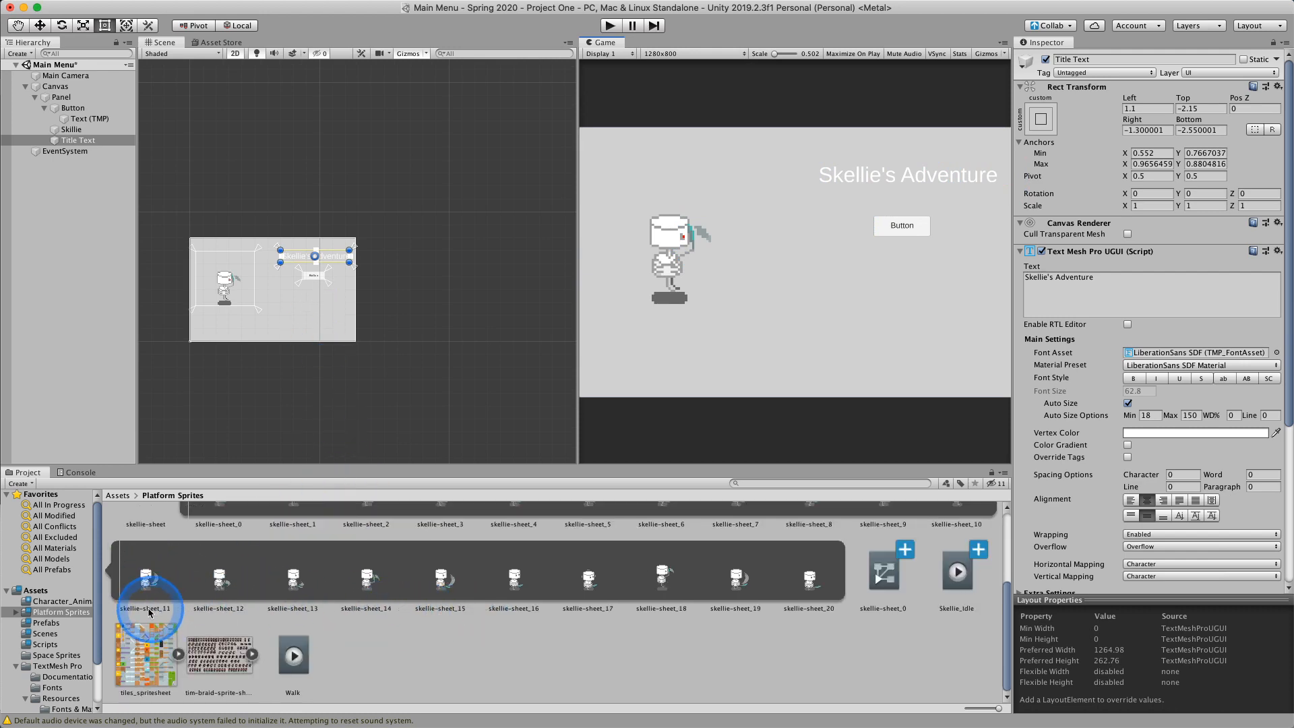
{"action": "left_click", "coordinate": [59, 601]}
{"action": "left_click", "coordinate": [58, 591]}
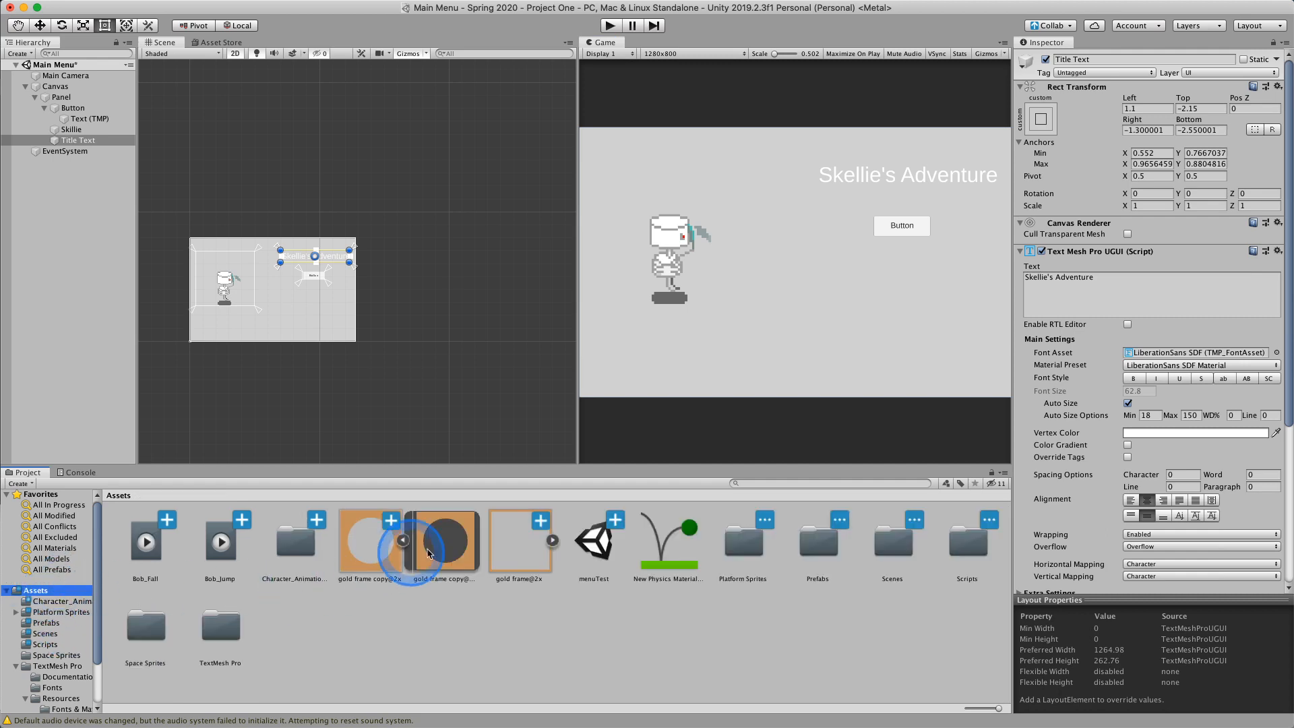
{"action": "left_click_drag", "start_coordinate": [440, 554], "coordinate": [269, 341]}
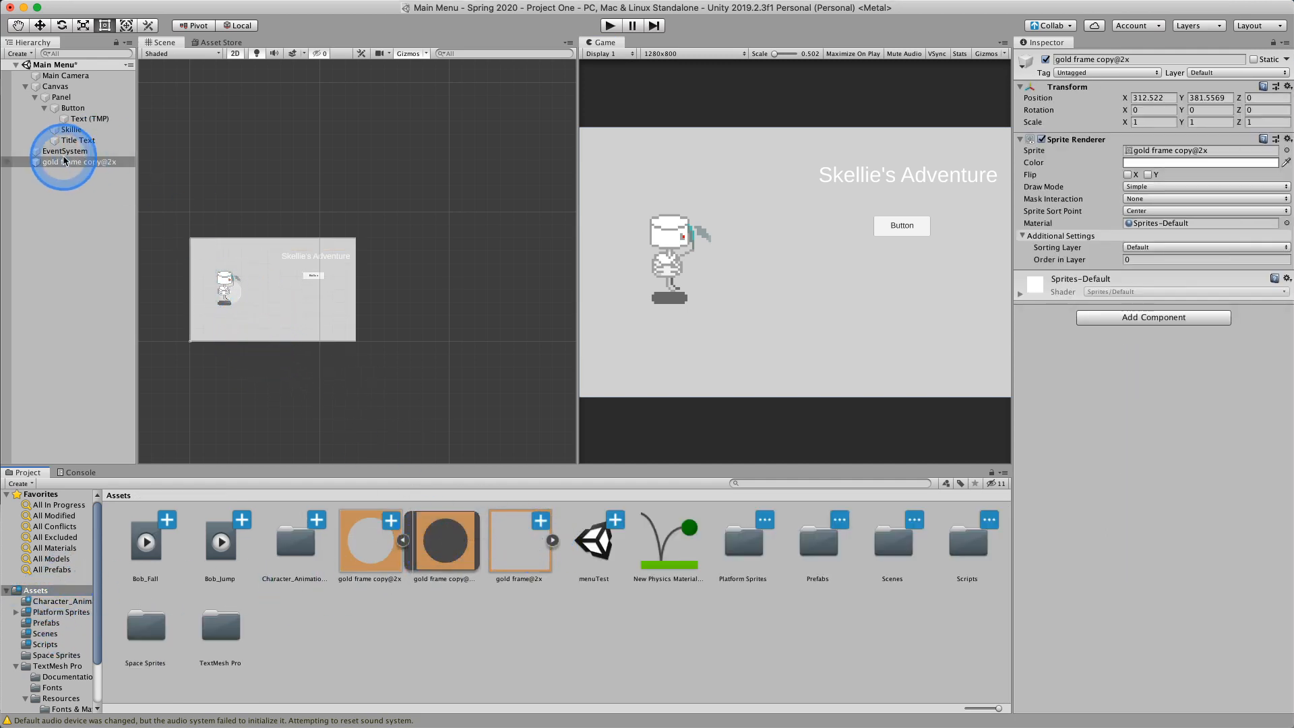
{"action": "key", "text": "super+z"}
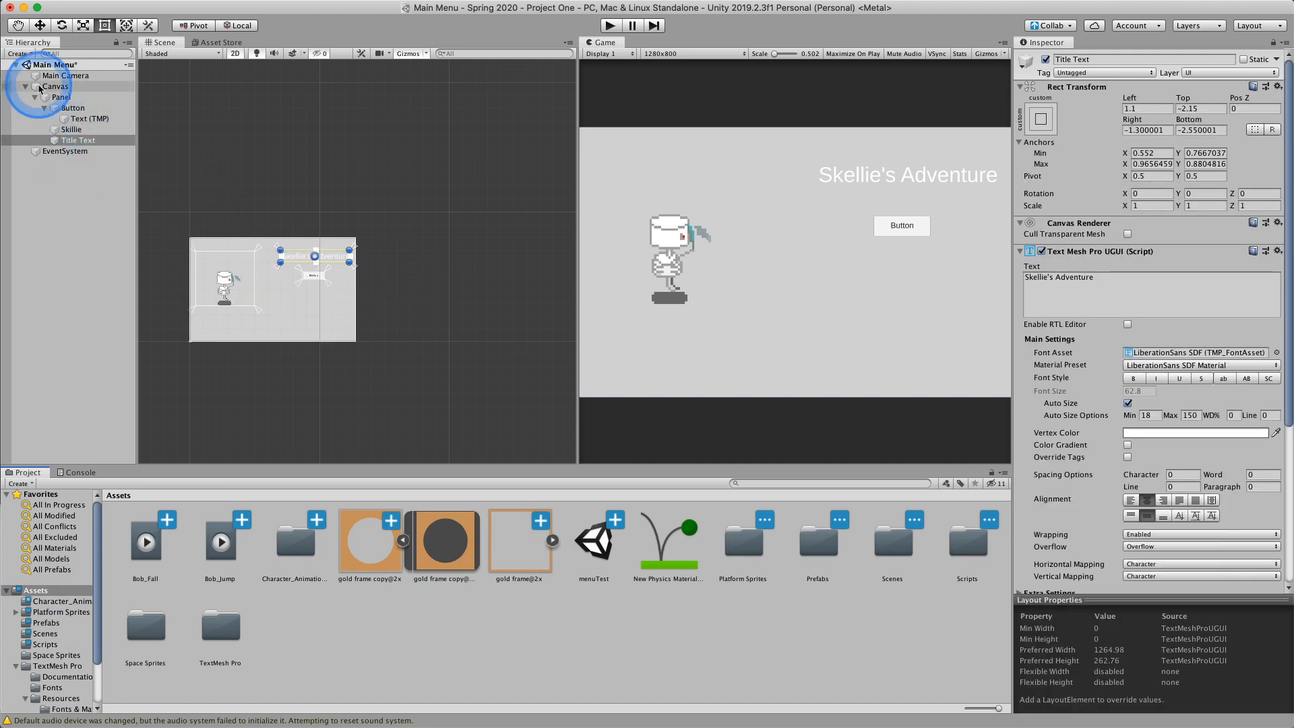
Step: Add a UI Image to the Canvas and move it over the skeleton's head, at about -398, 164
{"action": "left_click", "coordinate": [19, 53]}
{"action": "mouse_move", "coordinate": [32, 153]}
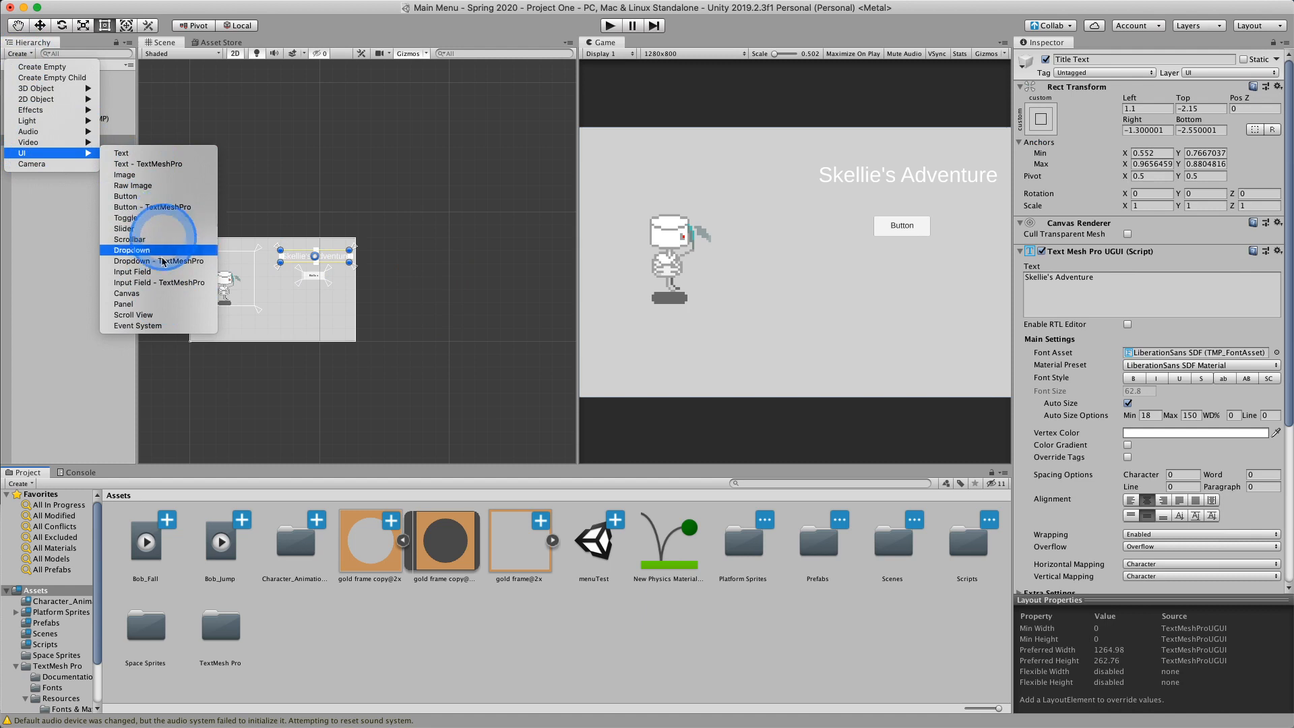
{"action": "left_click", "coordinate": [128, 174]}
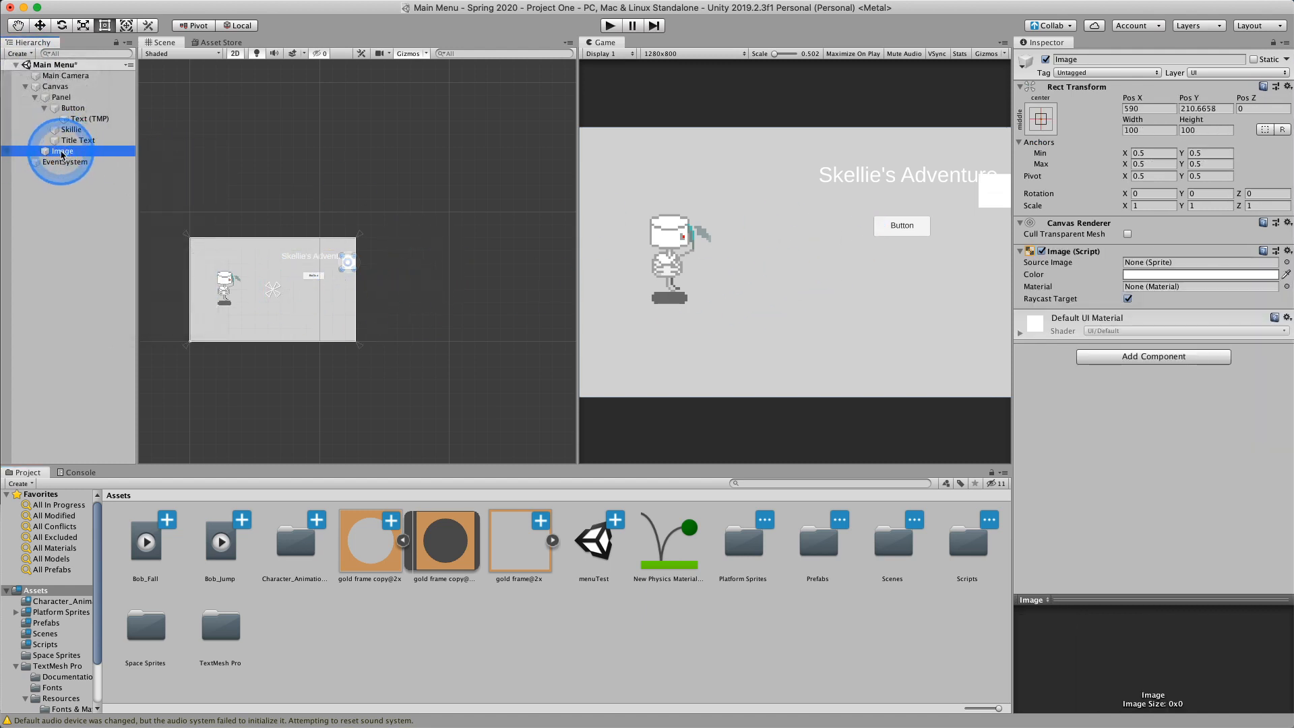
{"action": "double_click", "coordinate": [62, 154]}
{"action": "left_click_drag", "start_coordinate": [353, 263], "coordinate": [182, 364]}
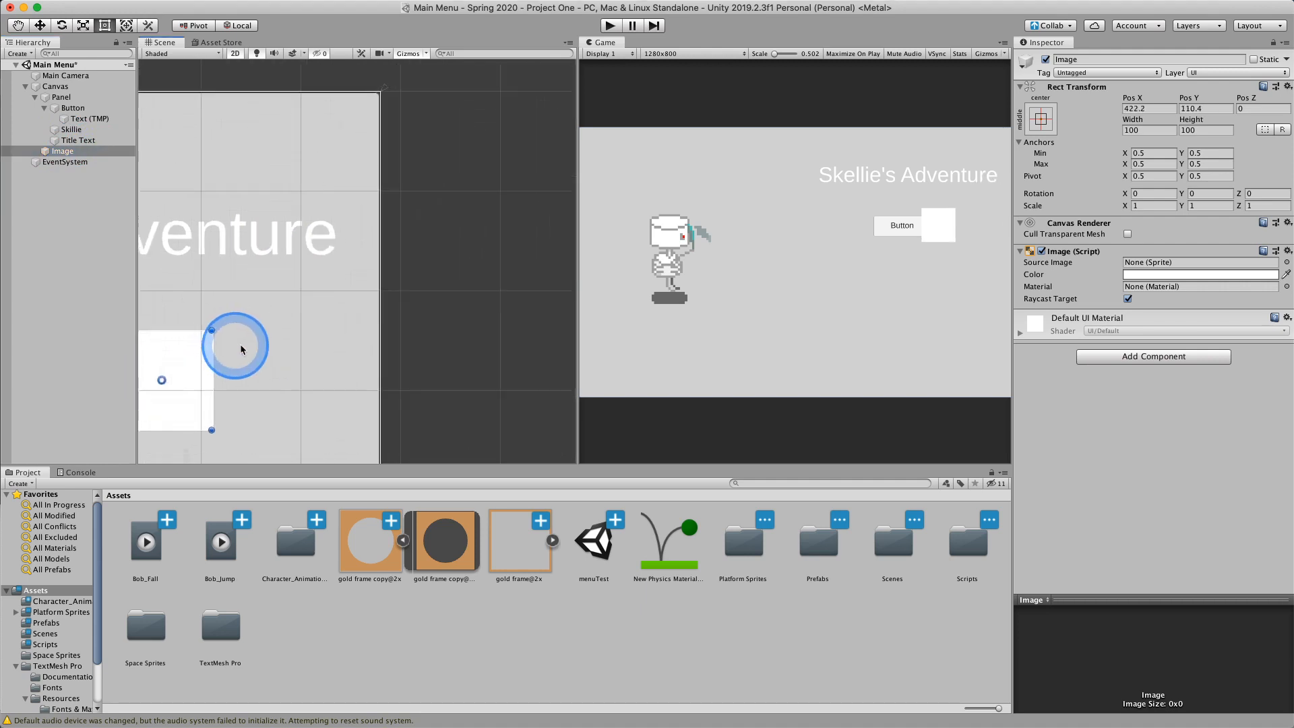
{"action": "scroll", "coordinate": [283, 344], "scroll_direction": "down", "scroll_amount": 10}
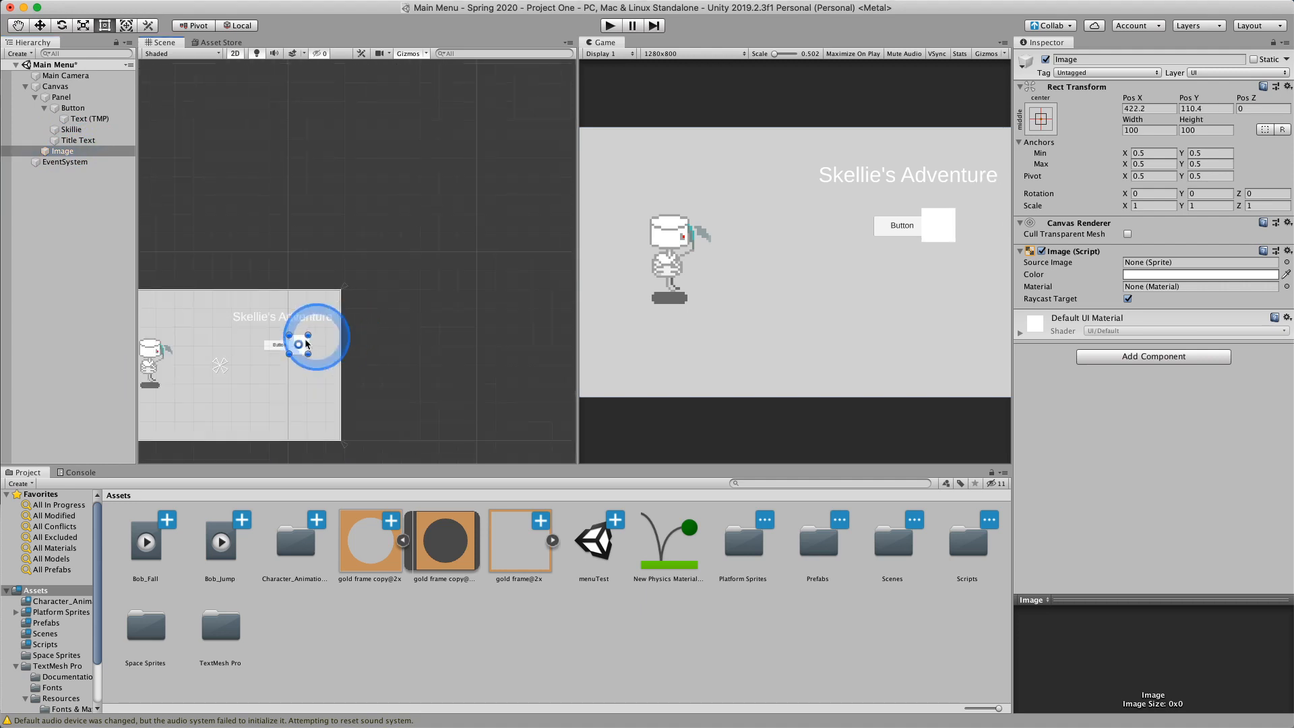
{"action": "mouse_move", "coordinate": [307, 344]}
{"action": "left_mouse_down"}
{"action": "mouse_move", "coordinate": [155, 345]}
{"action": "mouse_move", "coordinate": [312, 347]}
{"action": "mouse_move", "coordinate": [205, 357]}
{"action": "mouse_move", "coordinate": [308, 342]}
{"action": "left_mouse_up"}
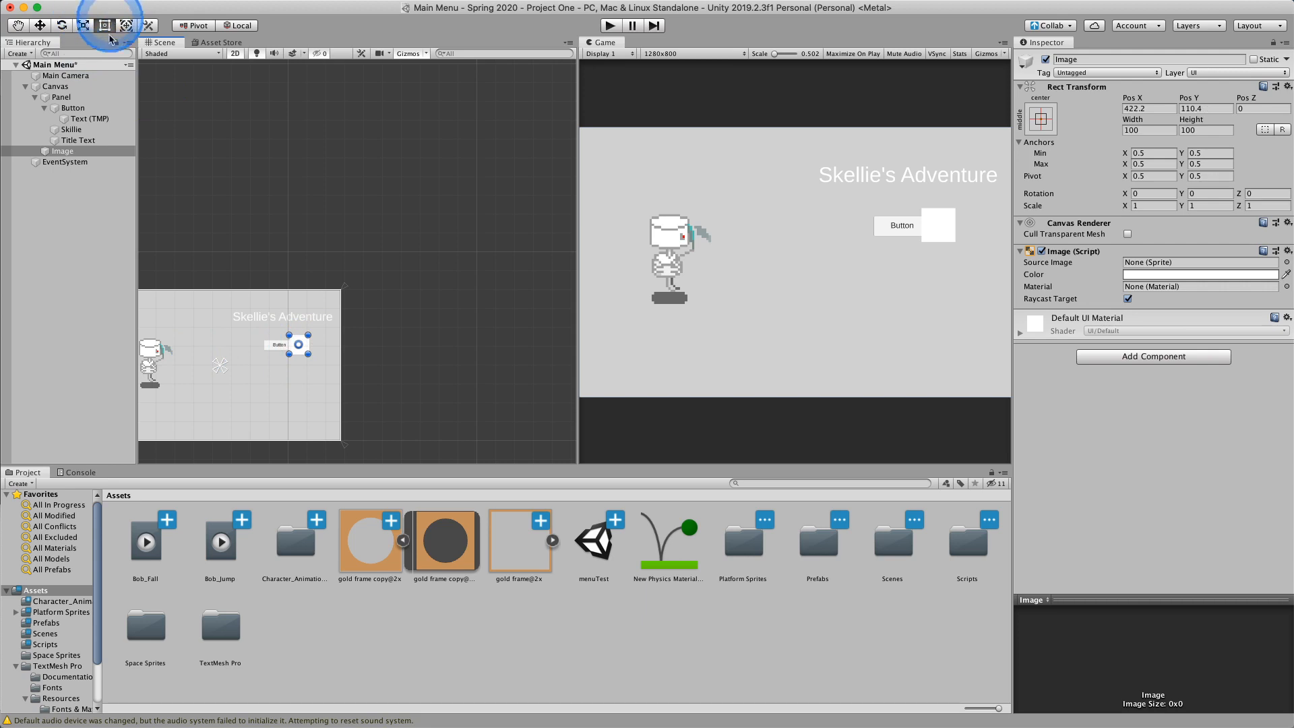
{"action": "scroll", "coordinate": [289, 338], "scroll_direction": "up", "scroll_amount": 2}
{"action": "left_click_drag", "start_coordinate": [289, 338], "coordinate": [102, 332]}
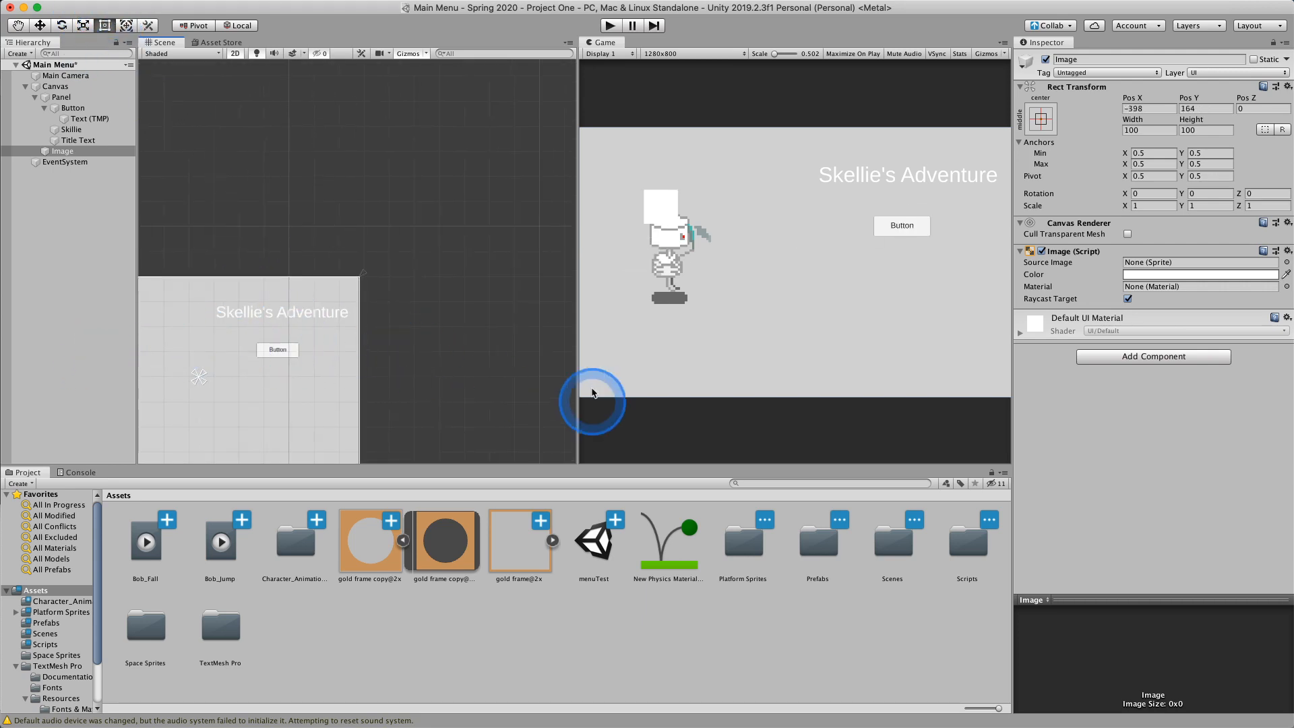
Step: Set the new Image's source to gold frame copy@2x and fit it over the skeleton at about 269 x 279, positioned near -394, 76
{"action": "left_click_drag", "start_coordinate": [370, 542], "coordinate": [1190, 264]}
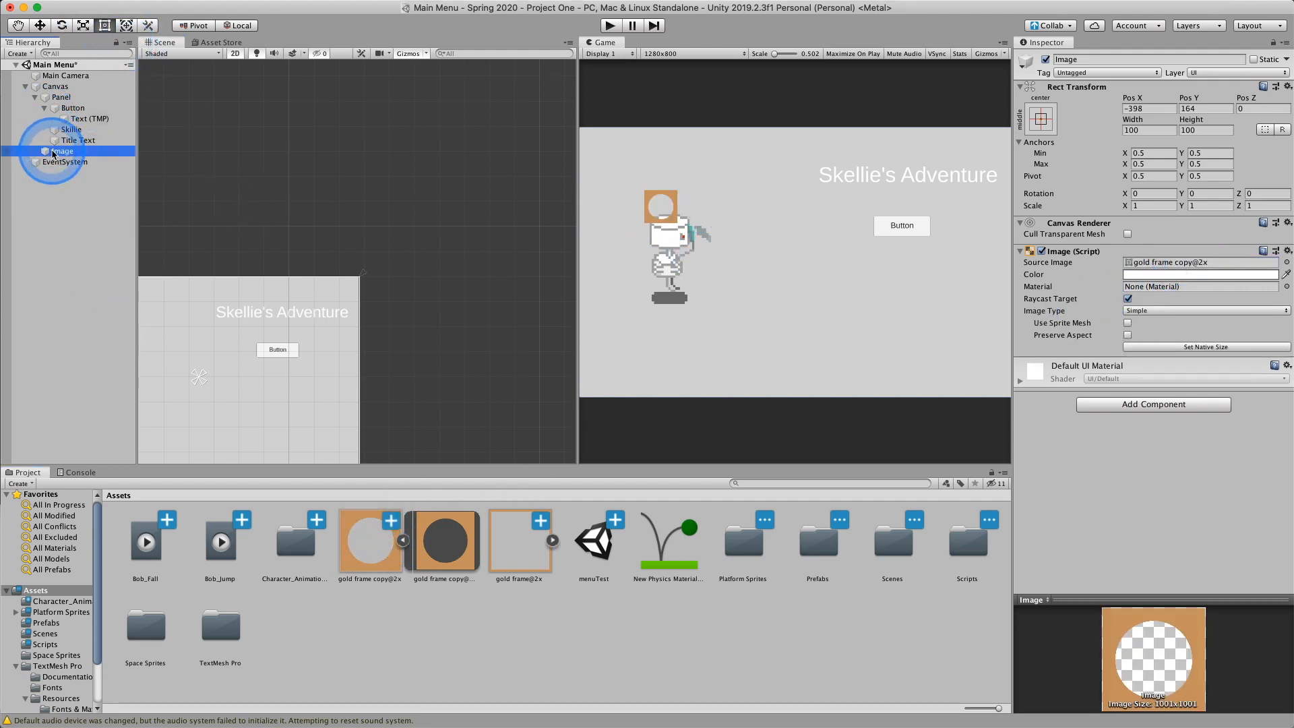
{"action": "double_click", "coordinate": [63, 151]}
{"action": "left_click_drag", "start_coordinate": [424, 344], "coordinate": [527, 434]}
{"action": "scroll", "coordinate": [515, 398], "scroll_direction": "down", "scroll_amount": 3}
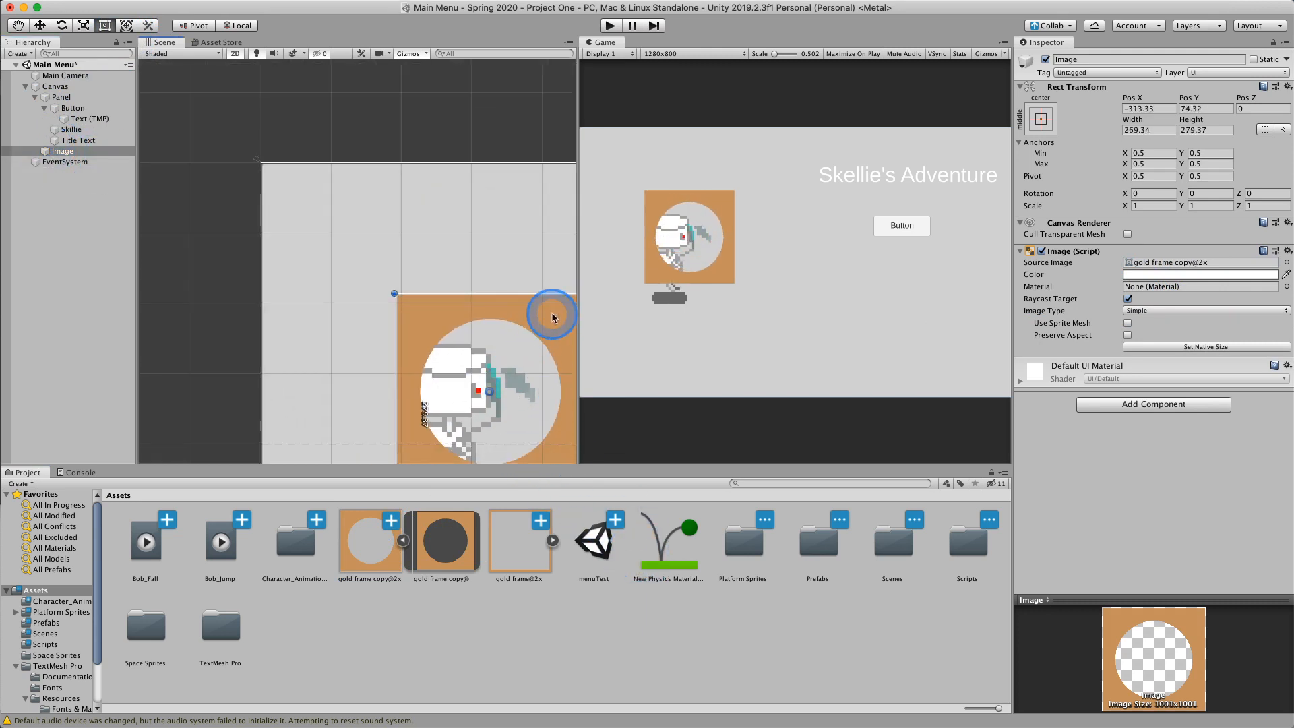
{"action": "left_click_drag", "start_coordinate": [552, 317], "coordinate": [504, 327]}
{"action": "scroll", "coordinate": [511, 333], "scroll_direction": "down", "scroll_amount": 3}
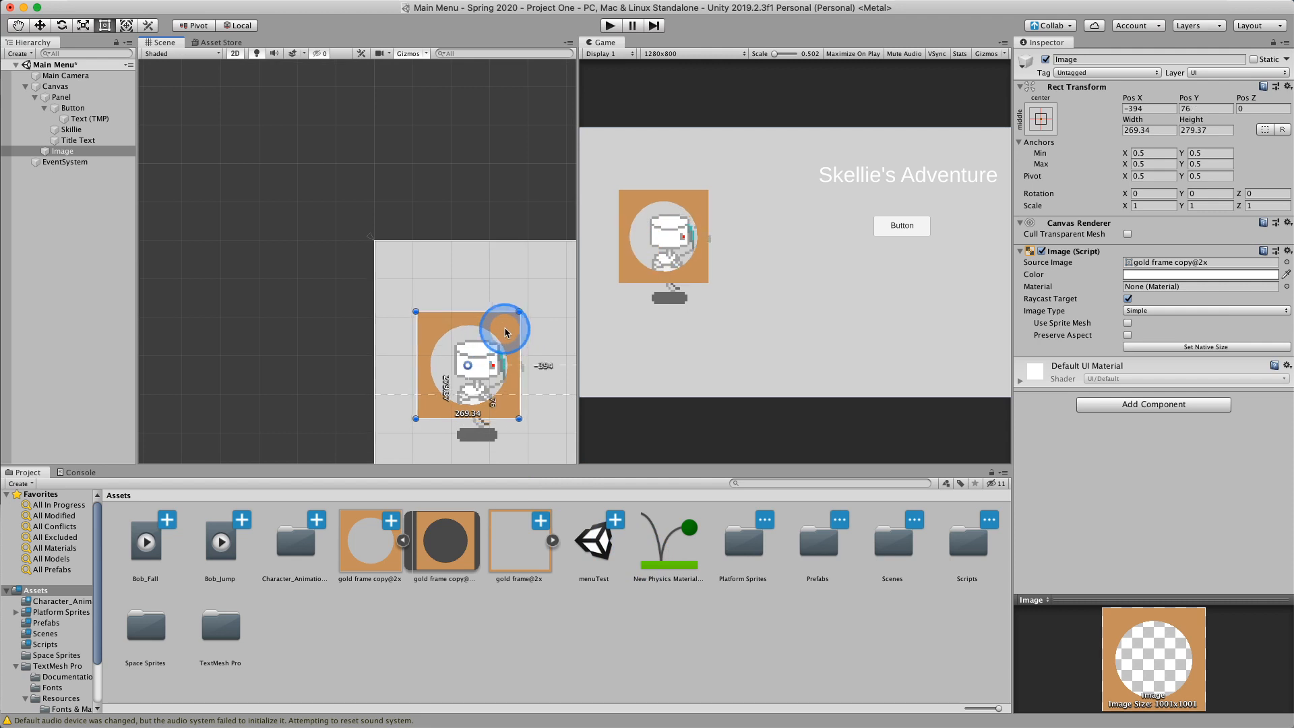
Step: Turn on Preserve Aspect for the frame image and size it to about 409 x 425 around the whole skeleton, at about -366, 16
{"action": "left_click_drag", "start_coordinate": [519, 418], "coordinate": [615, 439]}
{"action": "middle_click_drag", "start_coordinate": [410, 294], "coordinate": [263, 231]}
{"action": "left_click", "coordinate": [410, 331]}
{"action": "left_click_drag", "start_coordinate": [414, 325], "coordinate": [464, 411]}
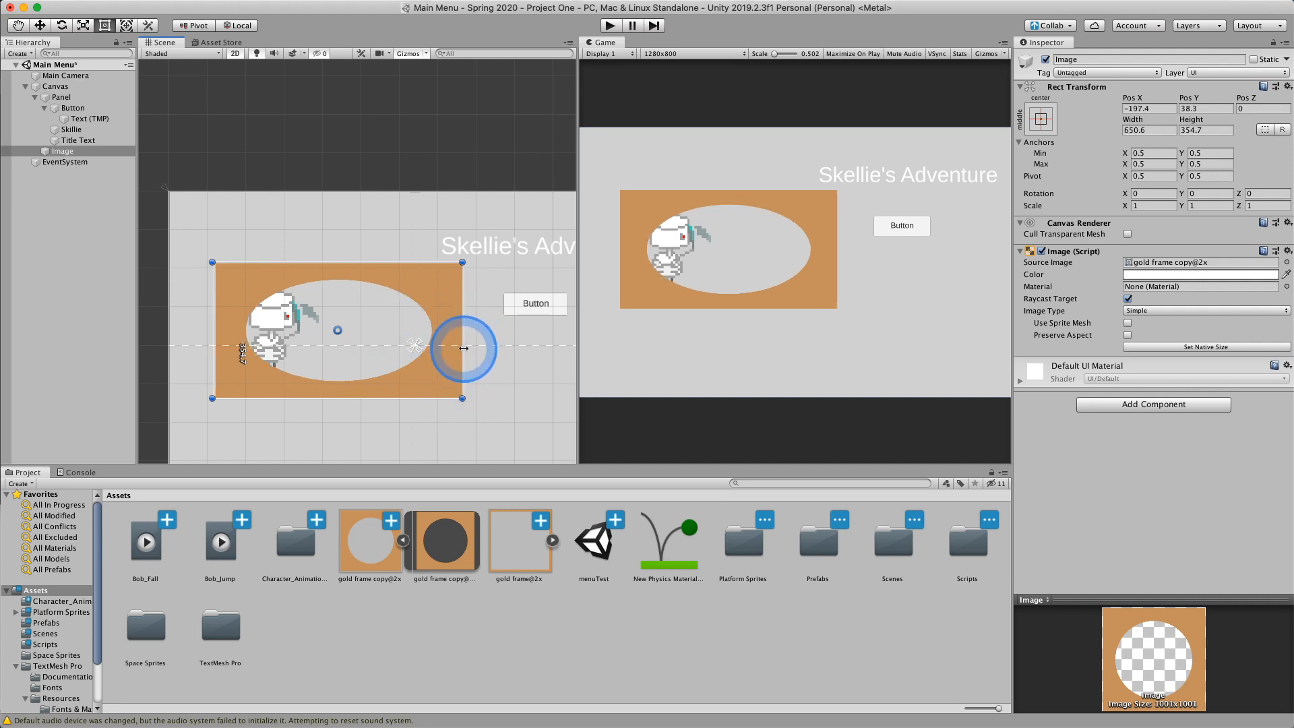
{"action": "left_click", "coordinate": [1128, 335]}
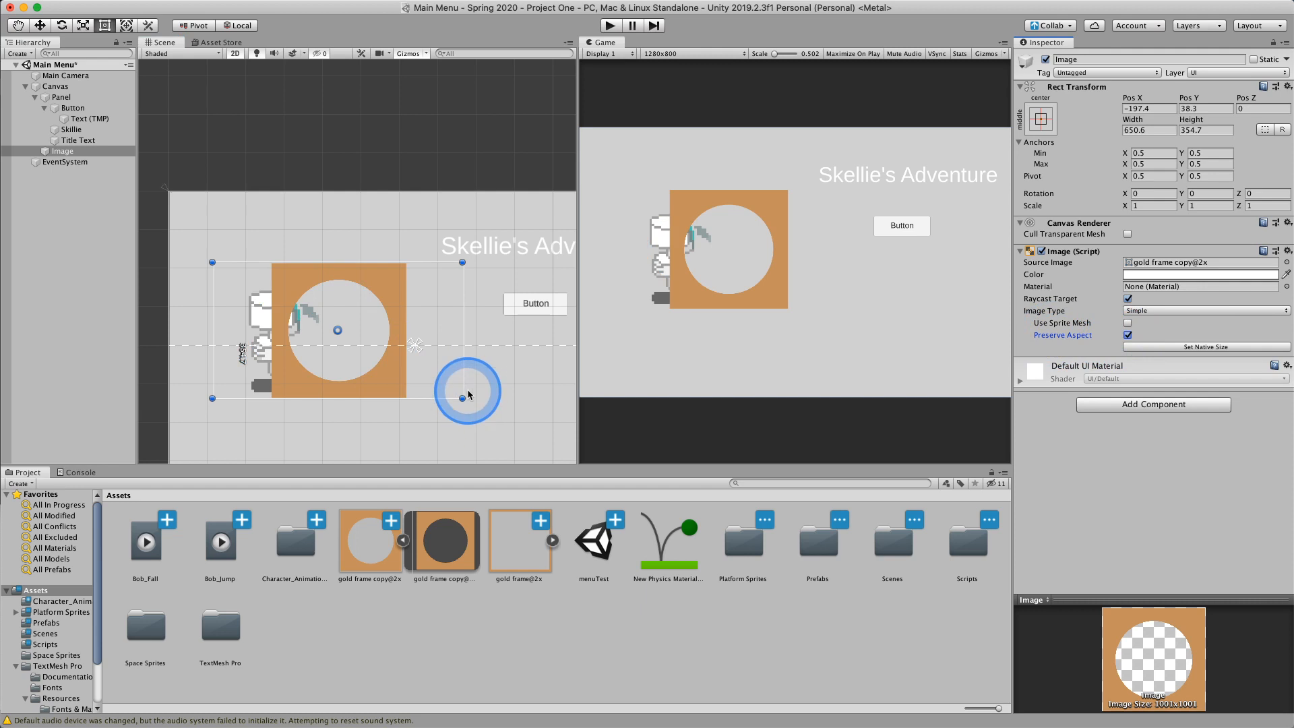
{"action": "left_click_drag", "start_coordinate": [462, 397], "coordinate": [327, 401]}
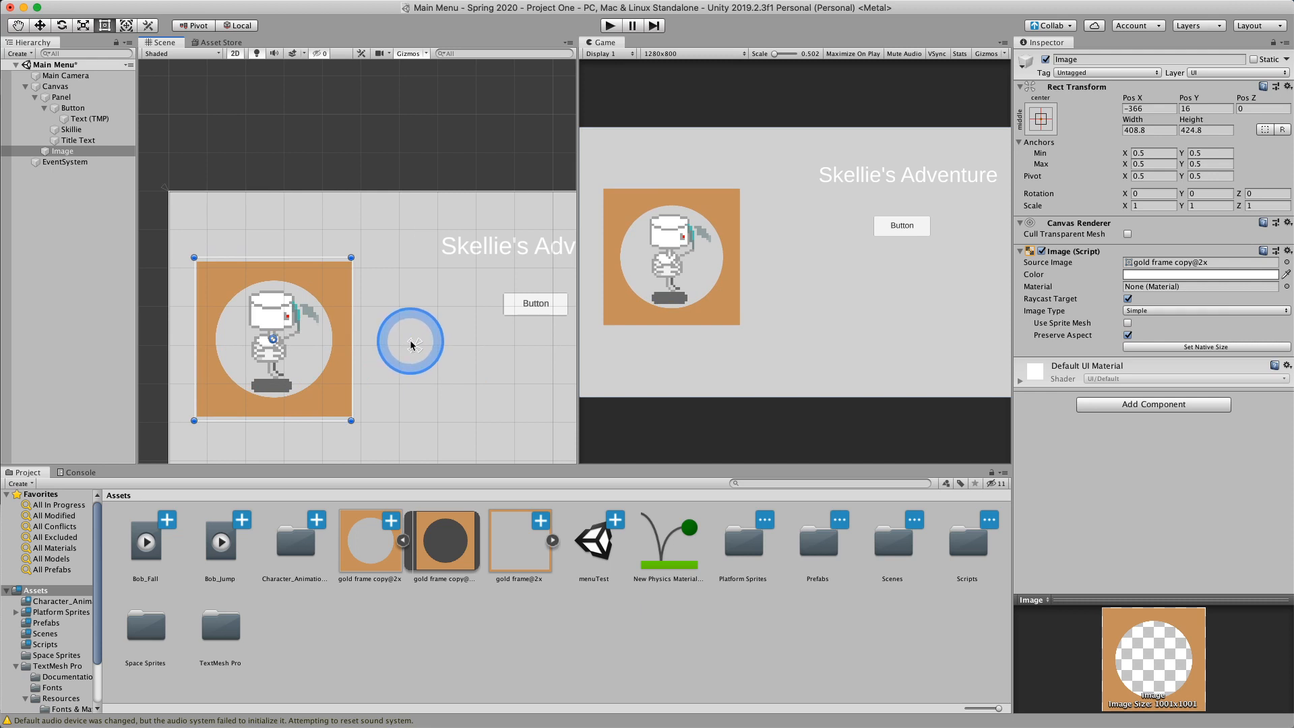
Step: Move the frame image's anchors to its corners, about 0.05, 0.26 for the minimum and 0.37, 0.79 for the maximum
{"action": "left_click_drag", "start_coordinate": [408, 340], "coordinate": [193, 257]}
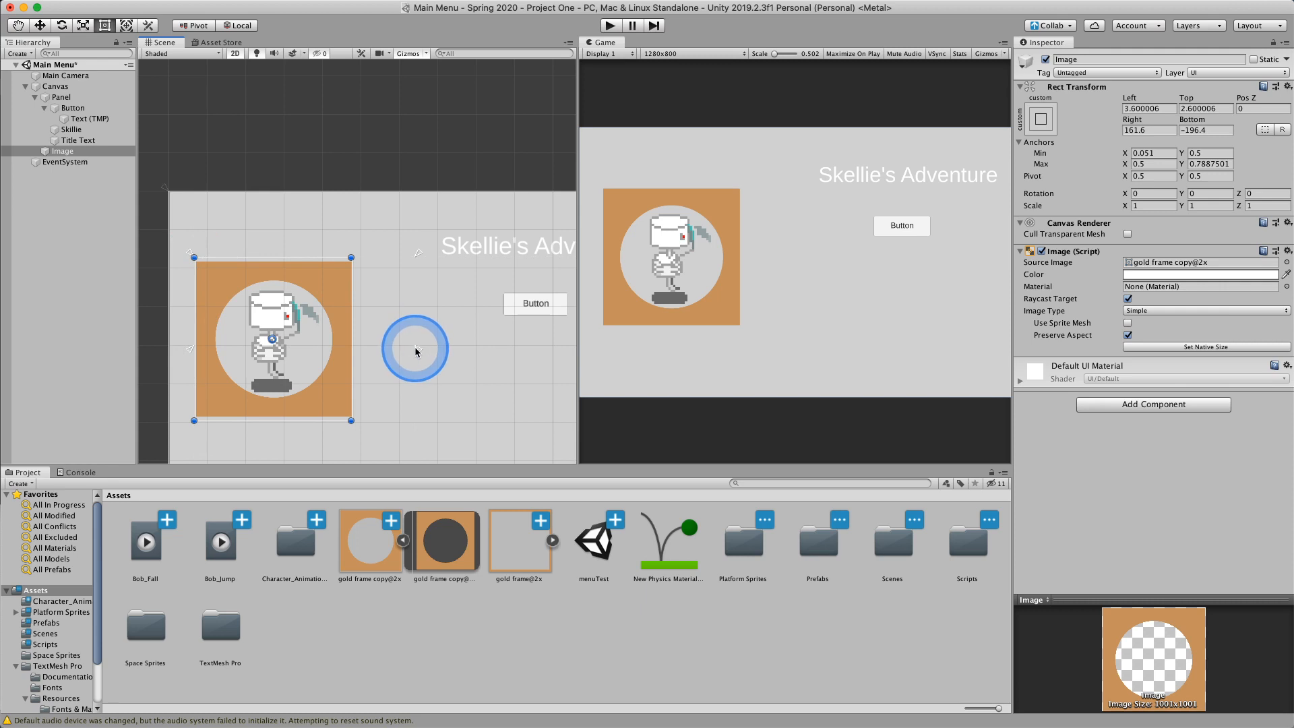
{"action": "left_click_drag", "start_coordinate": [416, 350], "coordinate": [352, 424]}
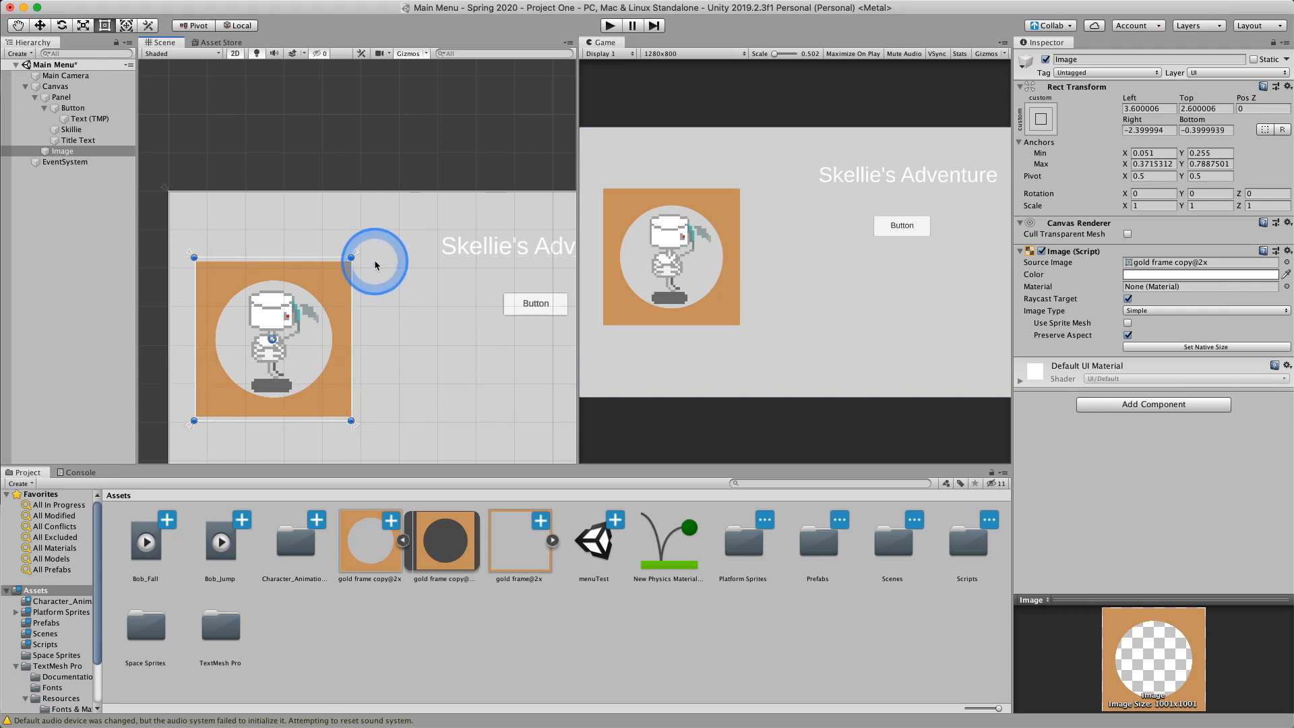
{"action": "left_click_drag", "start_coordinate": [361, 255], "coordinate": [357, 253]}
{"action": "key", "text": "super+z"}
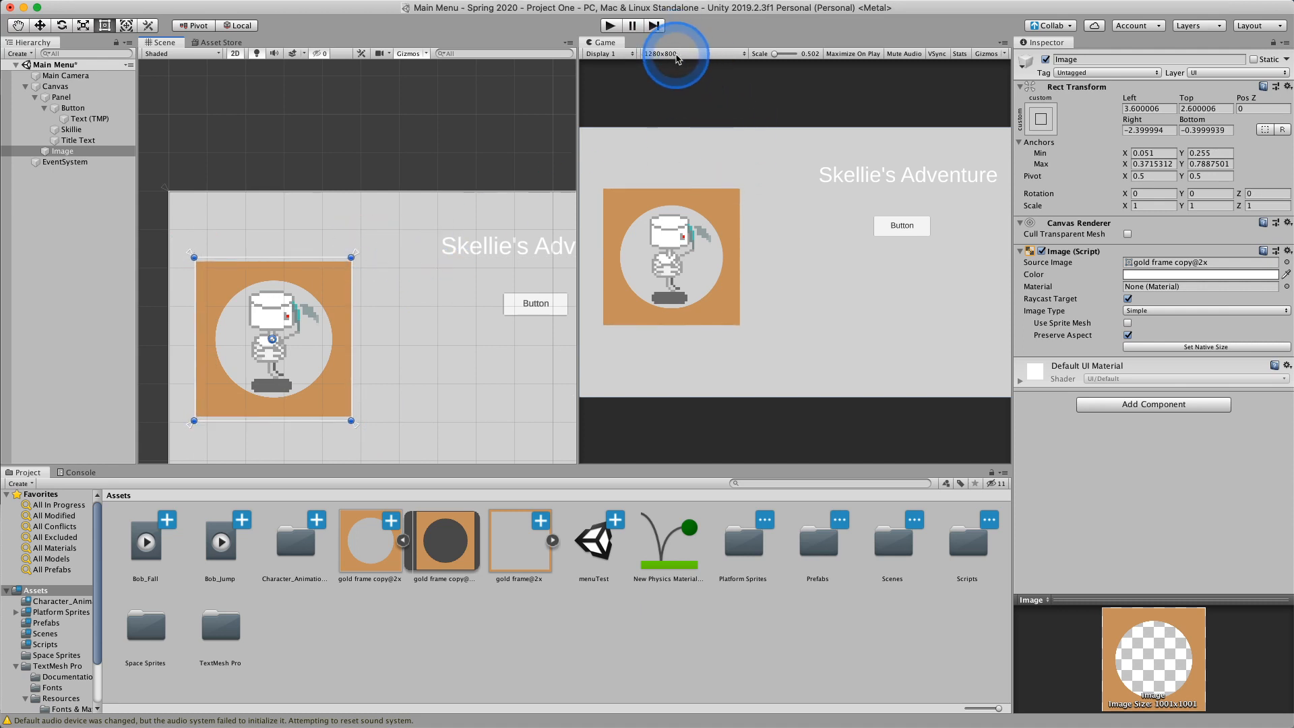
Step: Check how the framed skeleton scales at the 1280x720 and 10:16 game resolutions
{"action": "left_click", "coordinate": [695, 54]}
{"action": "left_click", "coordinate": [684, 175]}
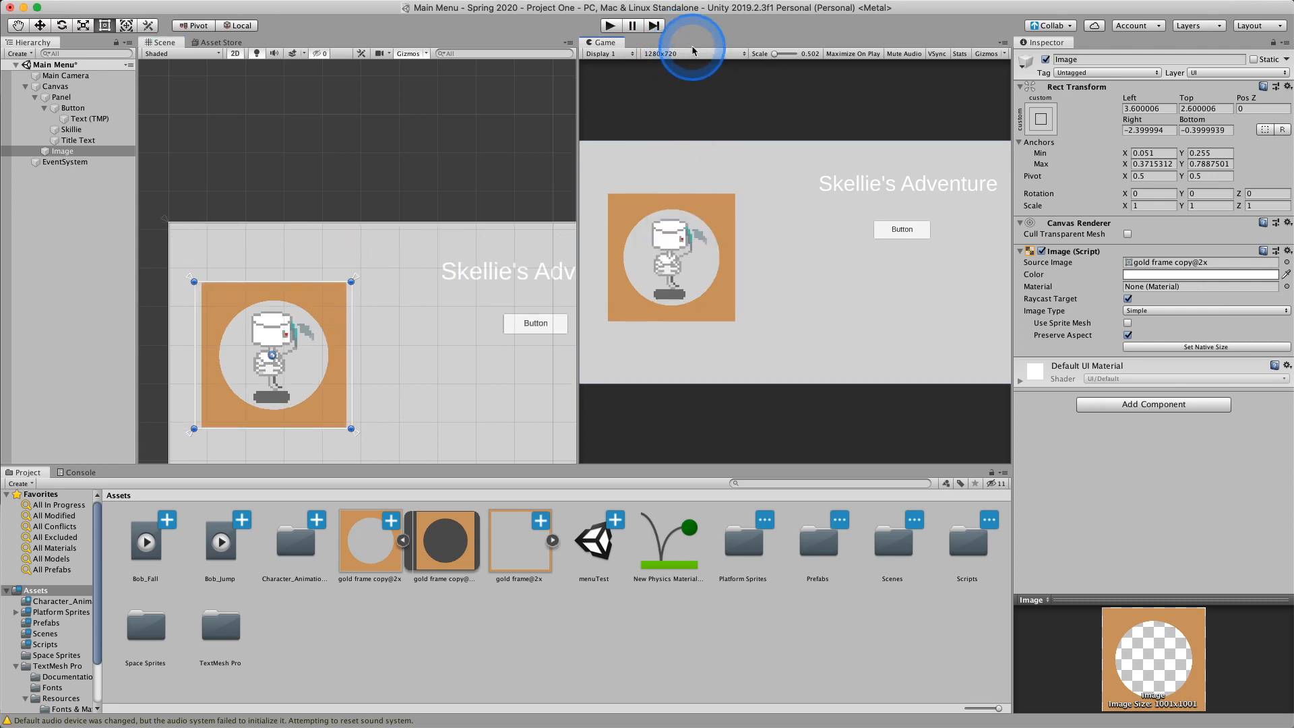
{"action": "left_click", "coordinate": [695, 54]}
{"action": "left_click", "coordinate": [699, 199]}
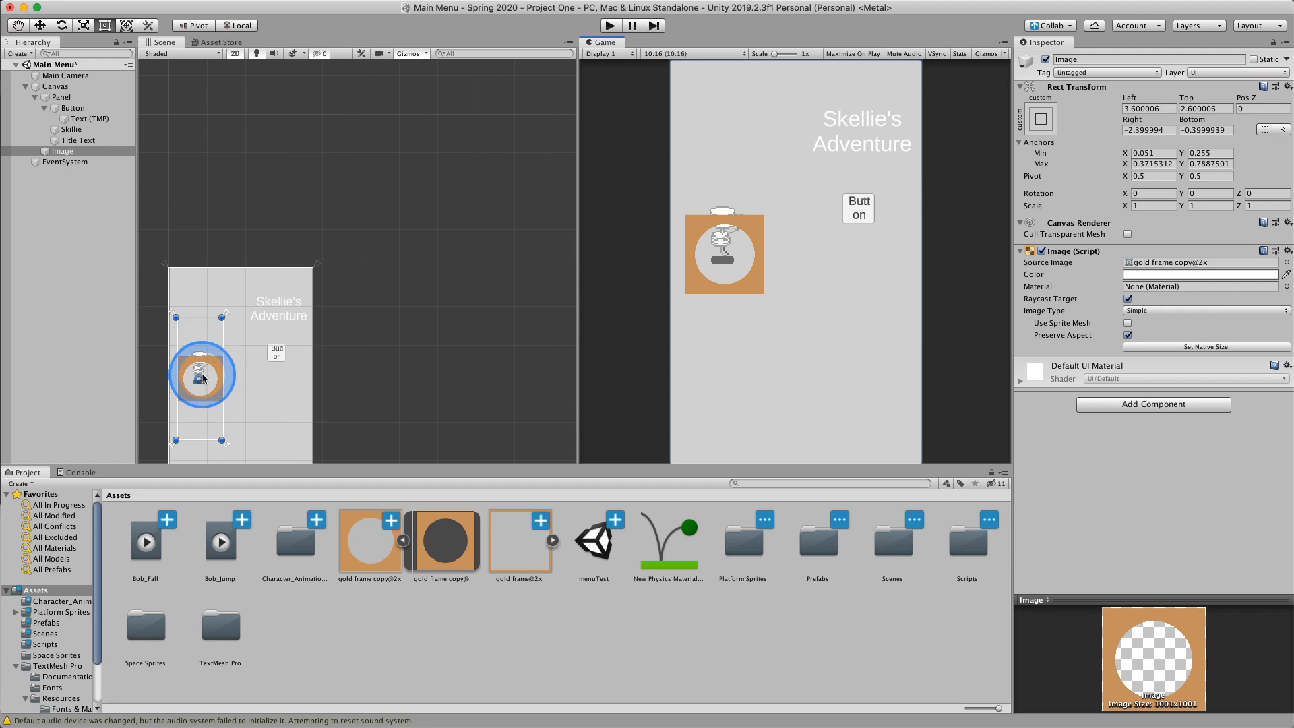
Step: Shift the frame image's pivot to line up with the skeleton at 10:16, and settle it at about 0.52 Y back at 1920 * 1080
{"action": "left_click_drag", "start_coordinate": [200, 381], "coordinate": [201, 366]}
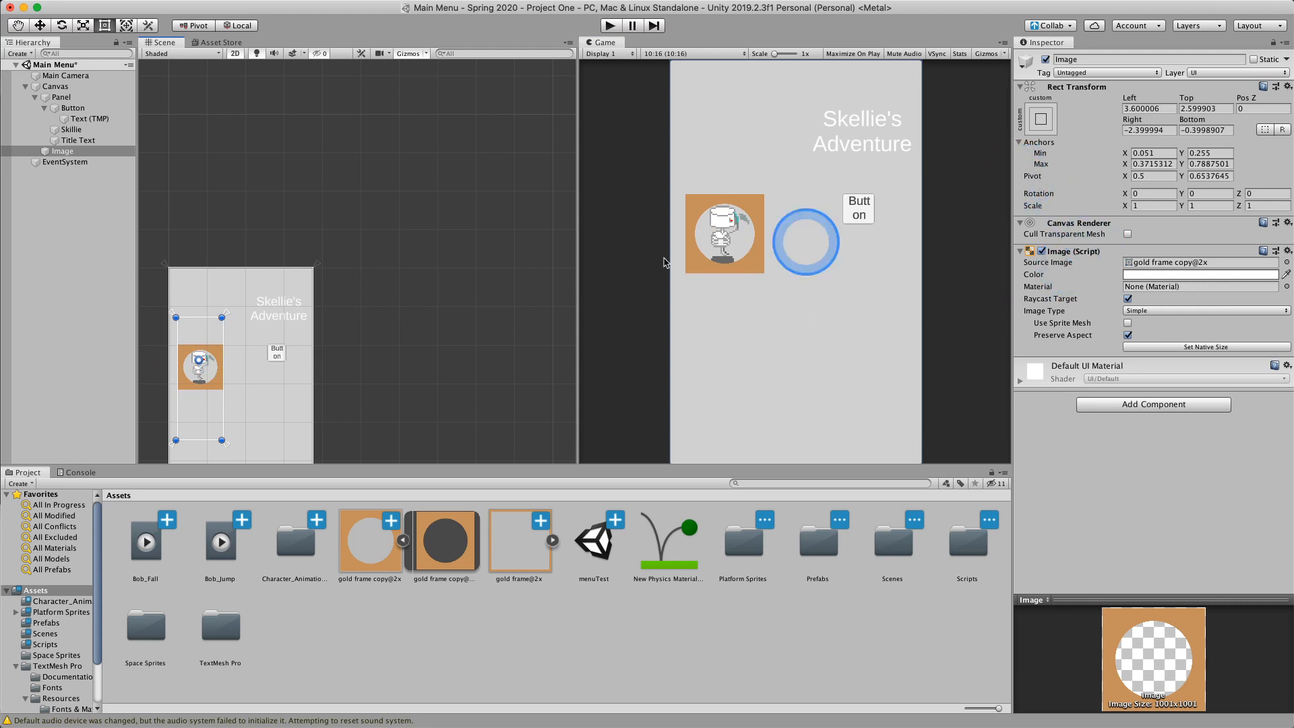
{"action": "left_click", "coordinate": [698, 53]}
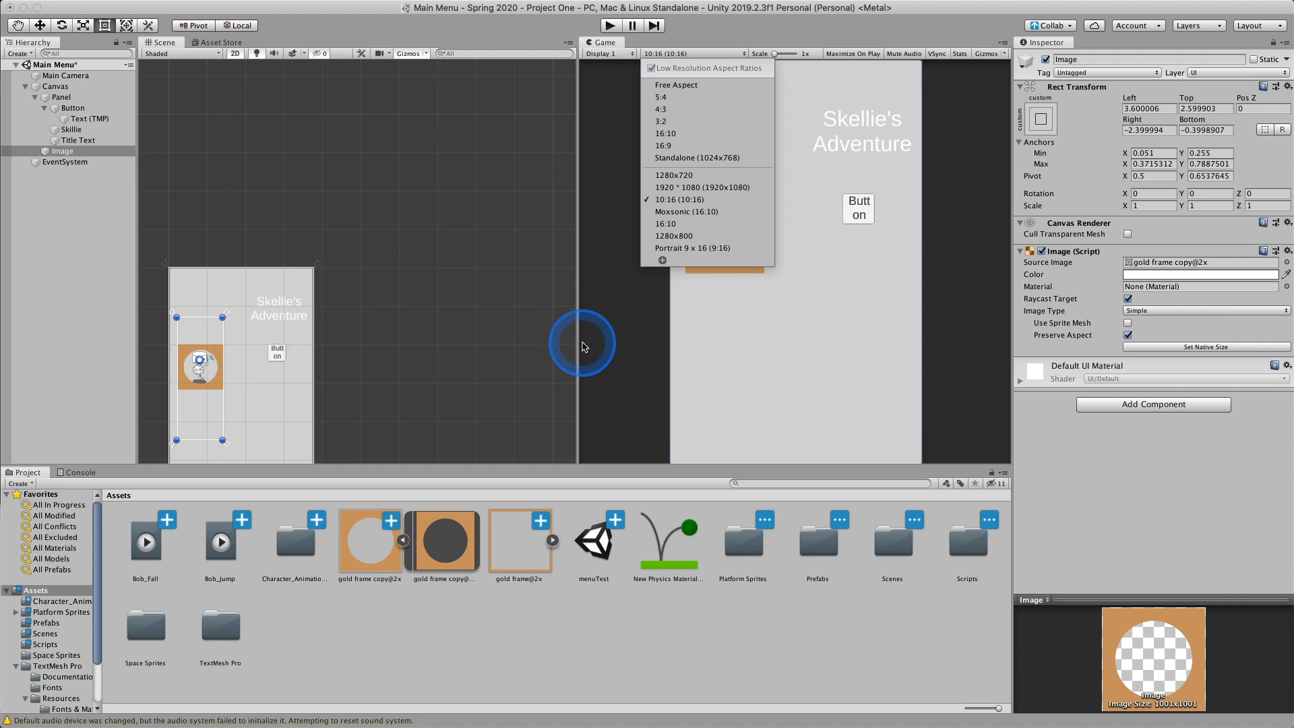
{"action": "left_click", "coordinate": [705, 187]}
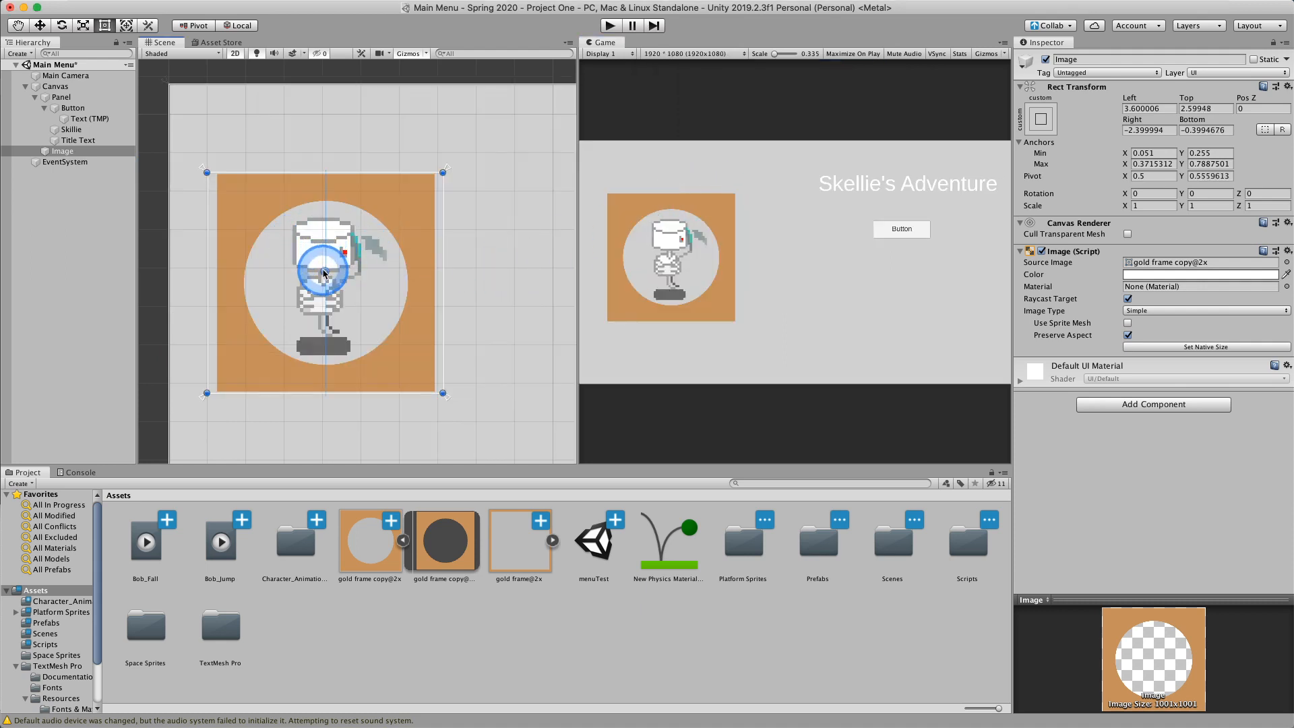
{"action": "left_click_drag", "start_coordinate": [325, 279], "coordinate": [324, 277]}
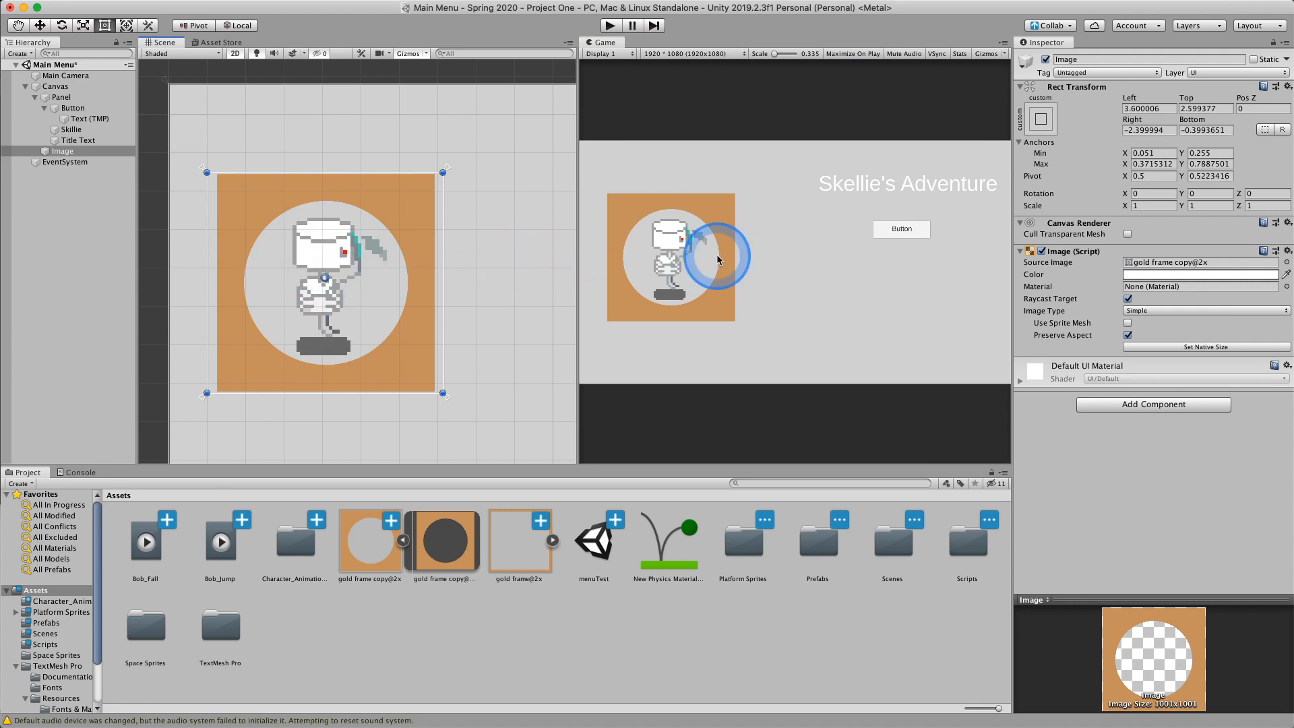
Step: Change the text on the menu's Button to "START GAME"
{"action": "left_click", "coordinate": [91, 140]}
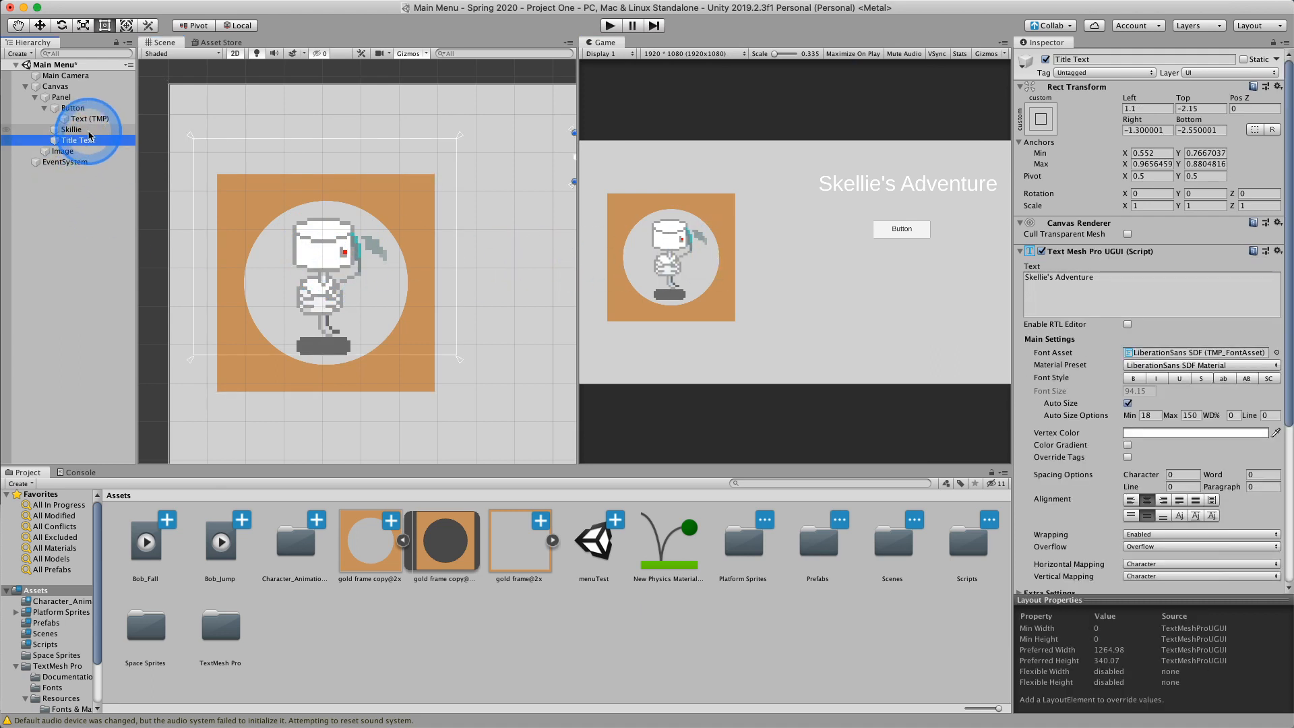
{"action": "left_click", "coordinate": [87, 130]}
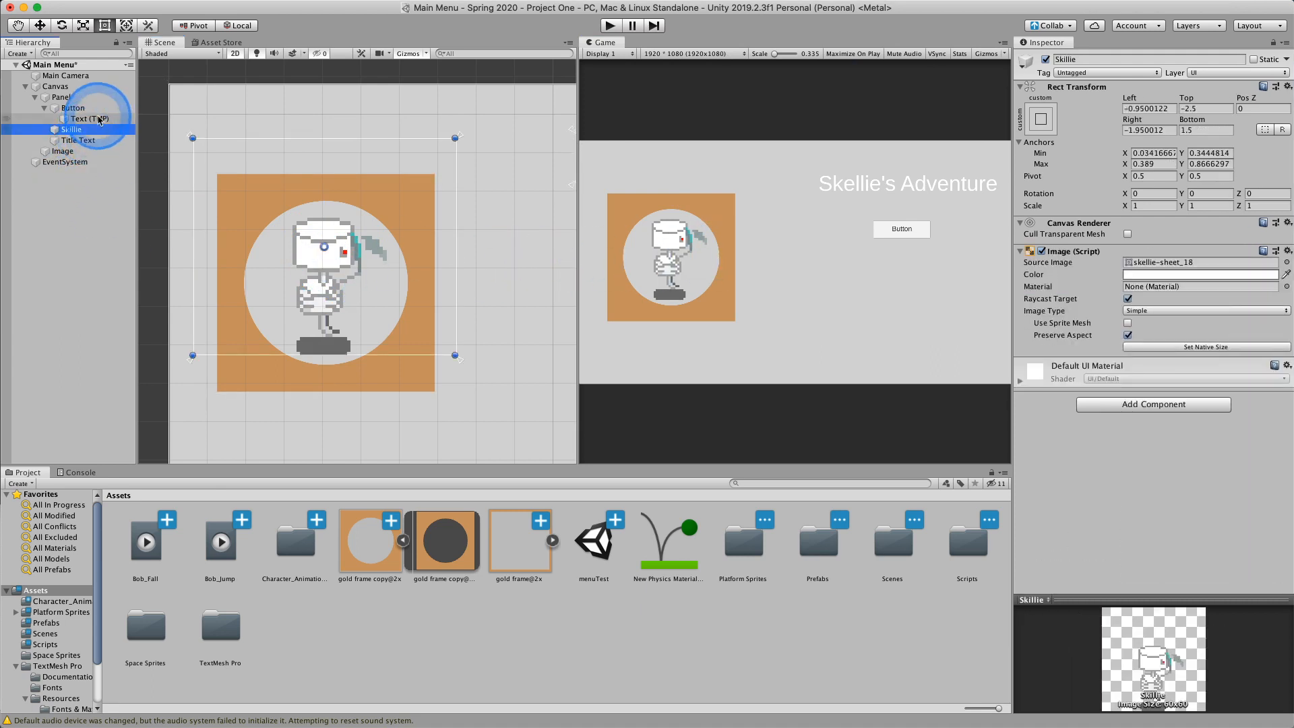
{"action": "left_click", "coordinate": [87, 118]}
{"action": "left_click", "coordinate": [77, 108]}
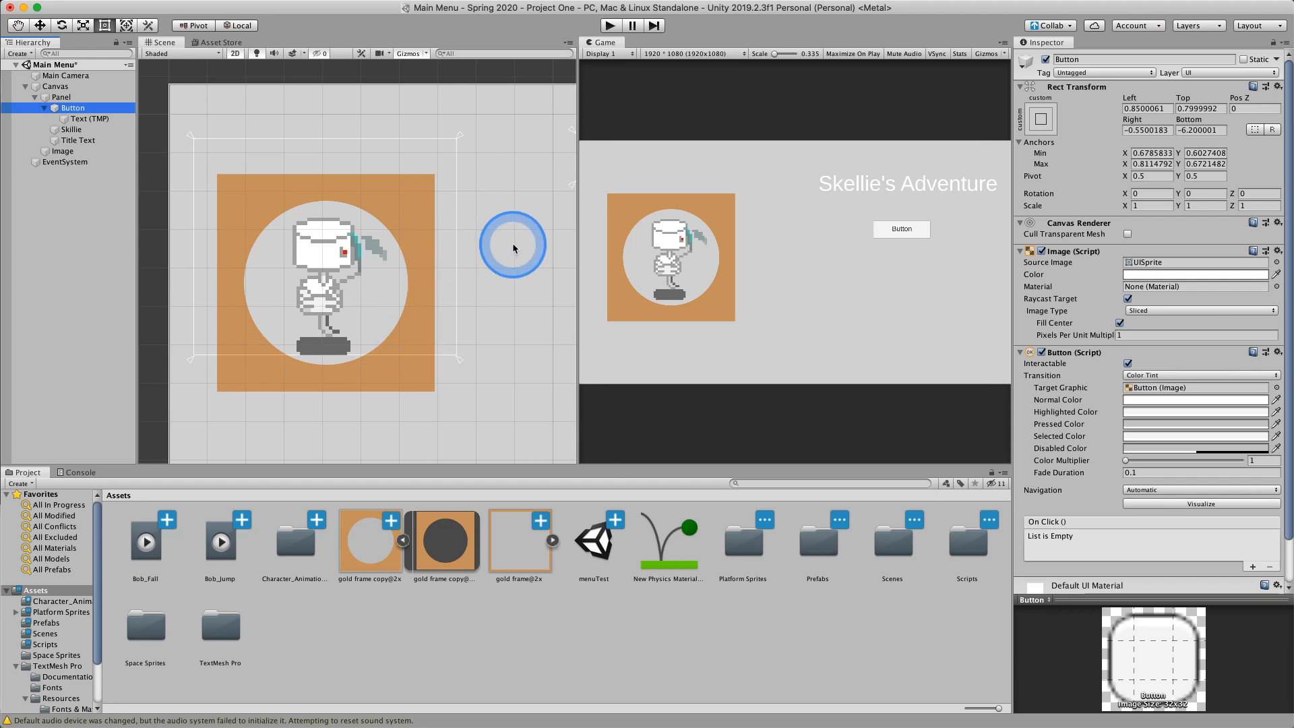
{"action": "key", "text": "f"}
{"action": "left_click", "coordinate": [90, 119]}
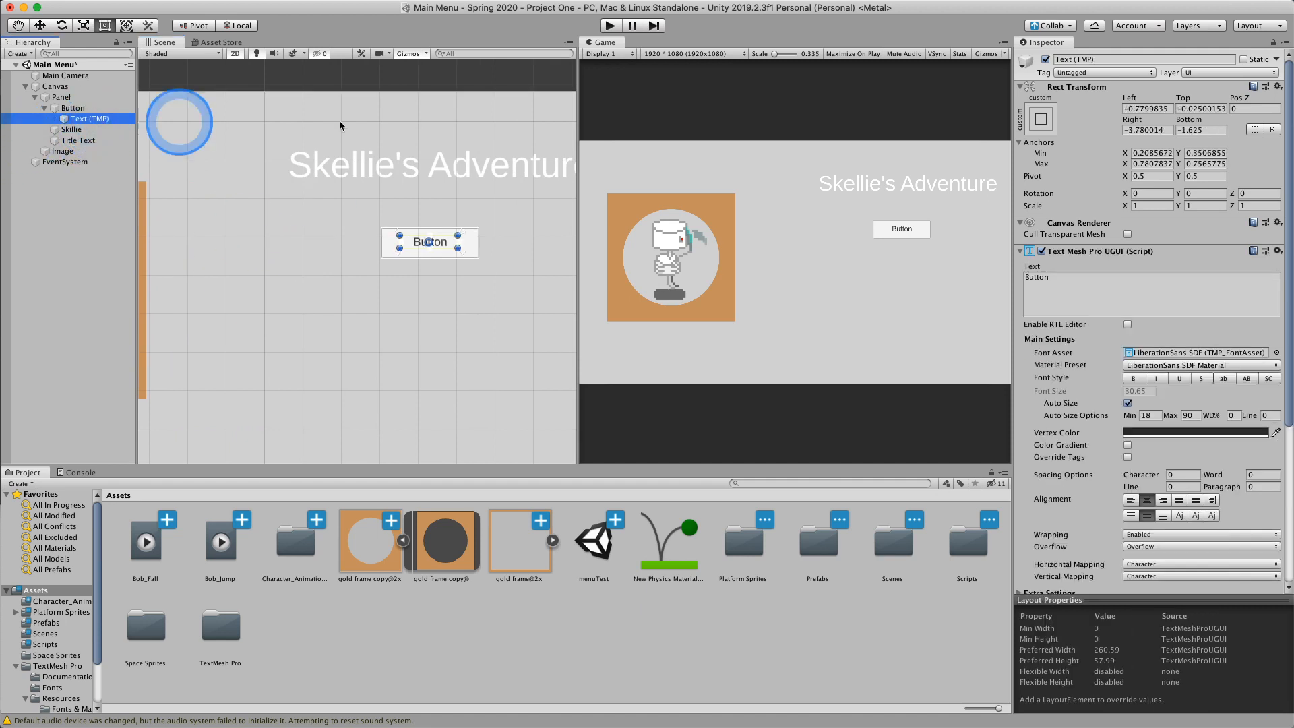
{"action": "left_click", "coordinate": [1051, 280]}
{"action": "type", "text": "ST"}
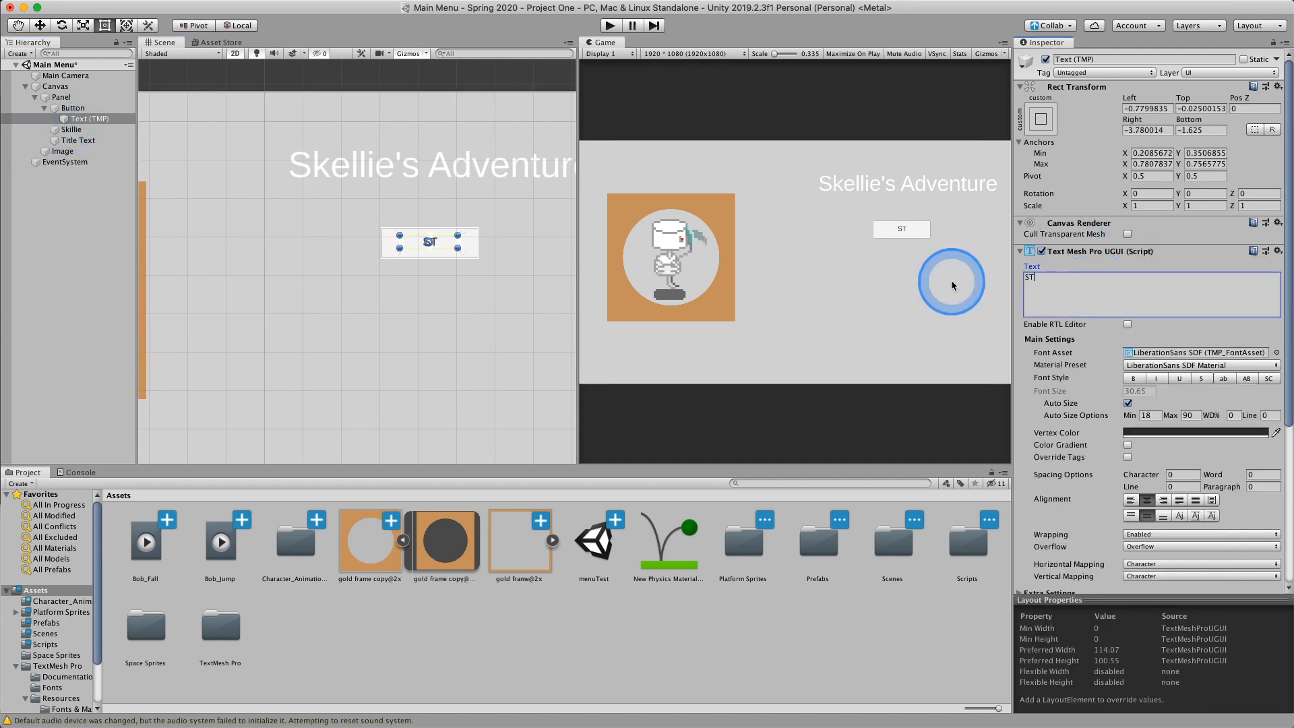
{"action": "type", "text": "ART GAME"}
{"action": "left_click", "coordinate": [952, 286]}
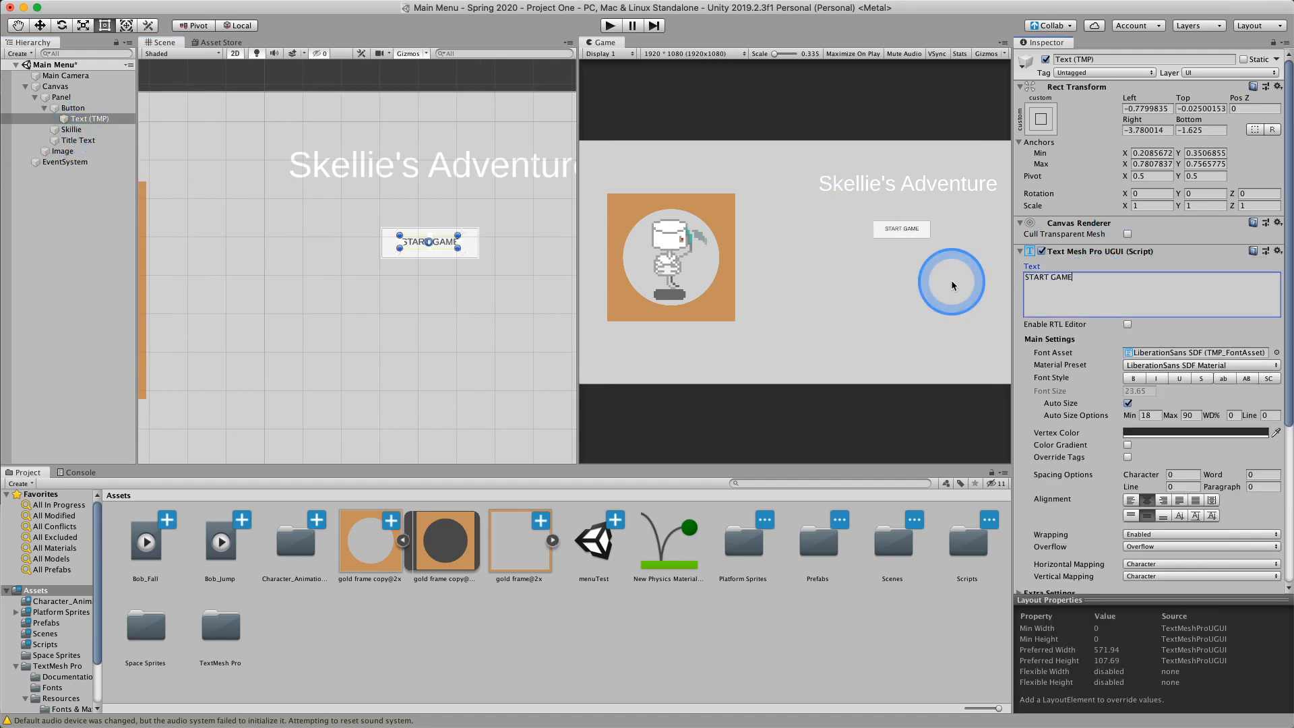